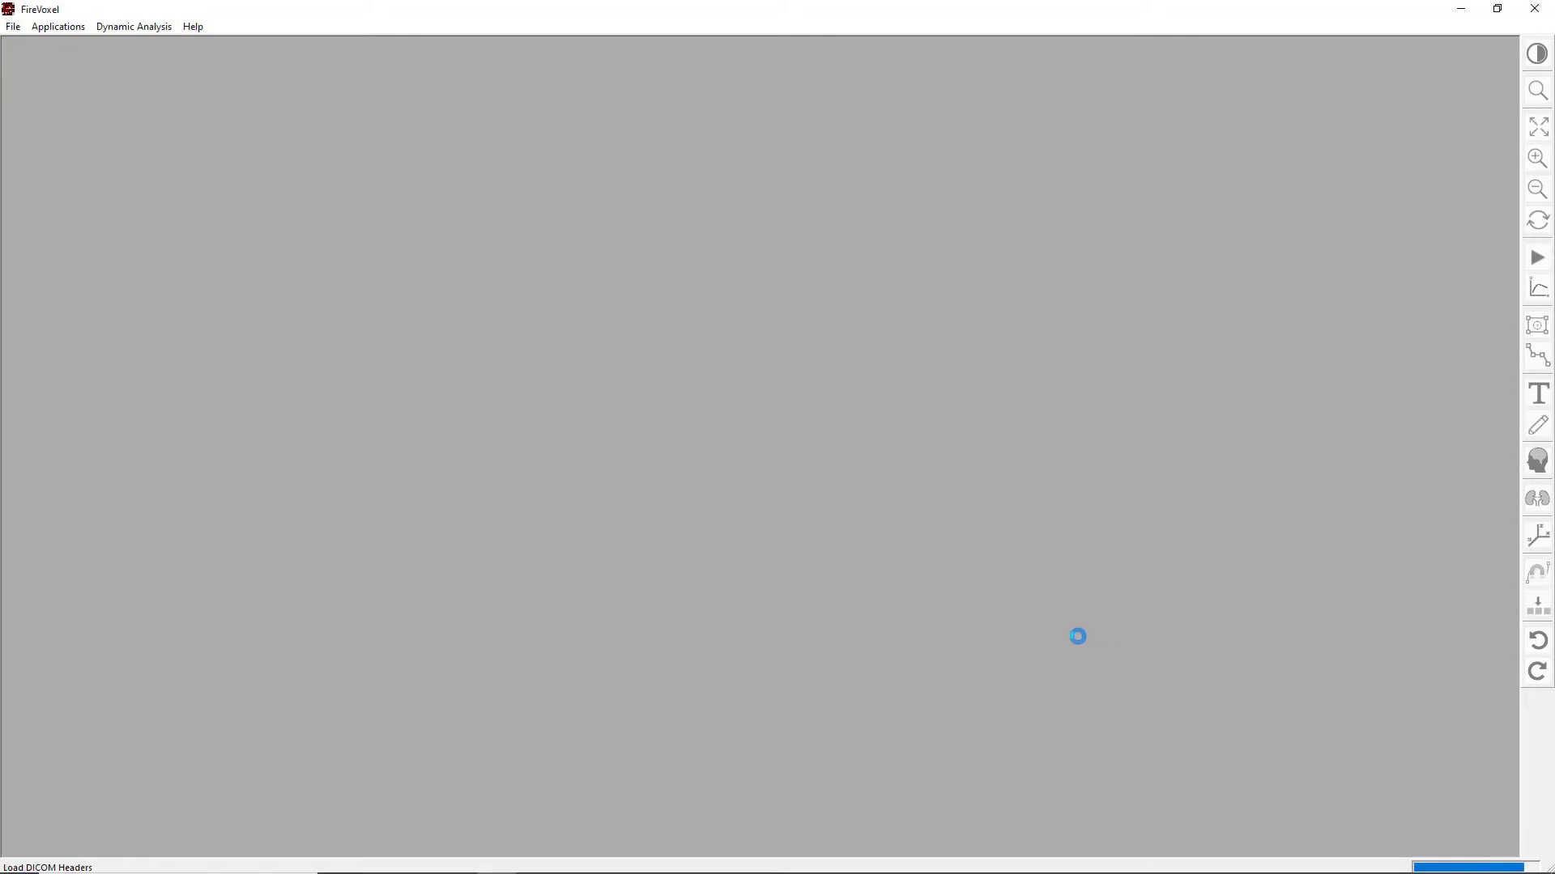
- Show a single axial slice through both kidneys and save the FireVoxel document as kidney.fvx
click(356, 701)
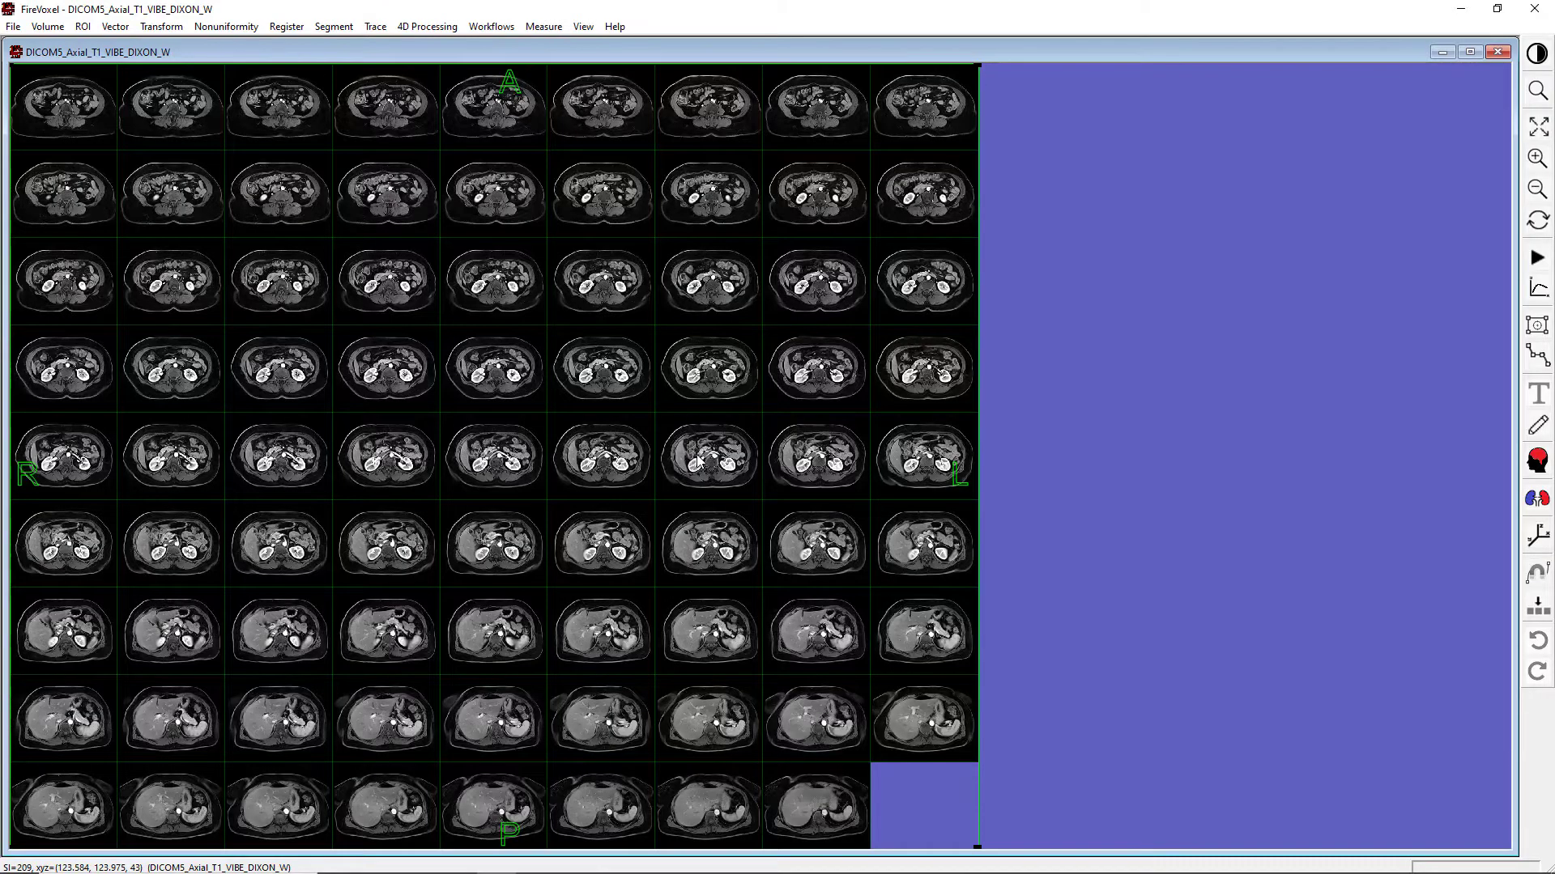
double_click(698, 461)
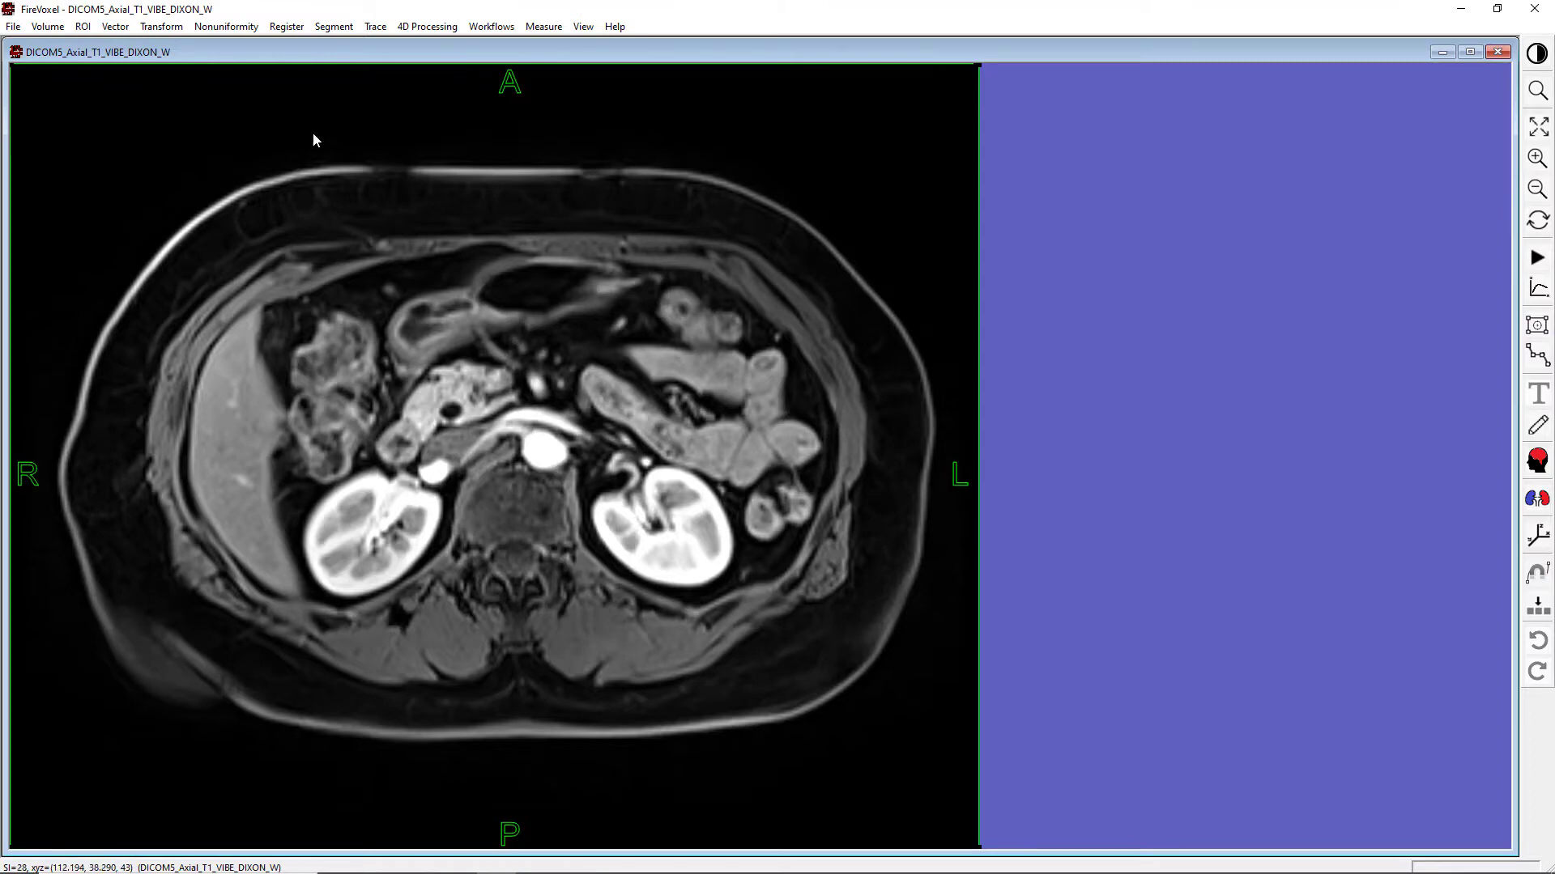
click(12, 32)
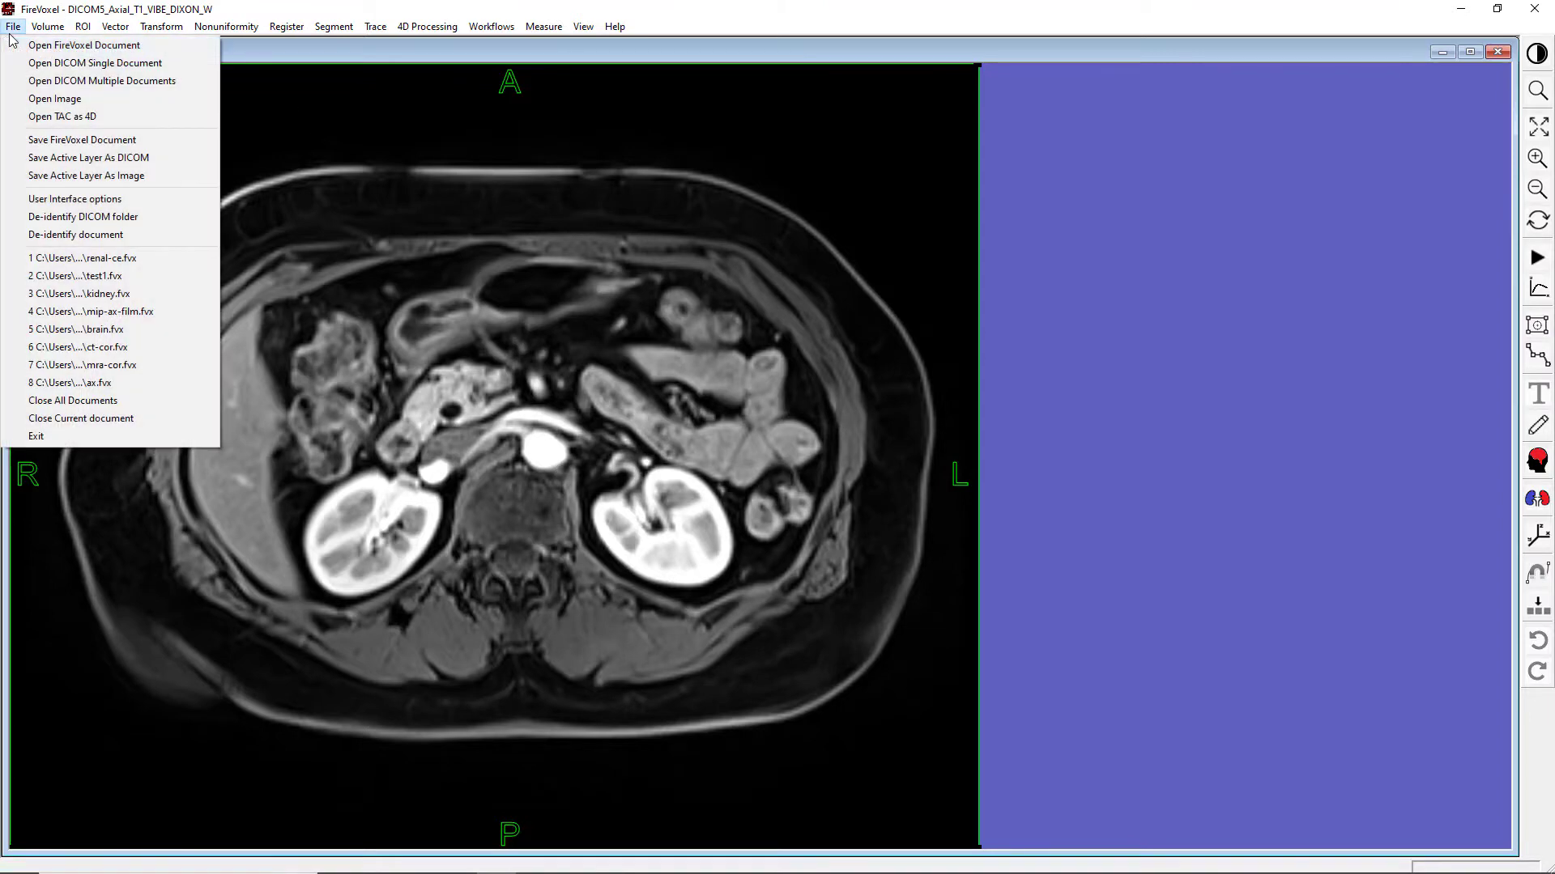
click(73, 140)
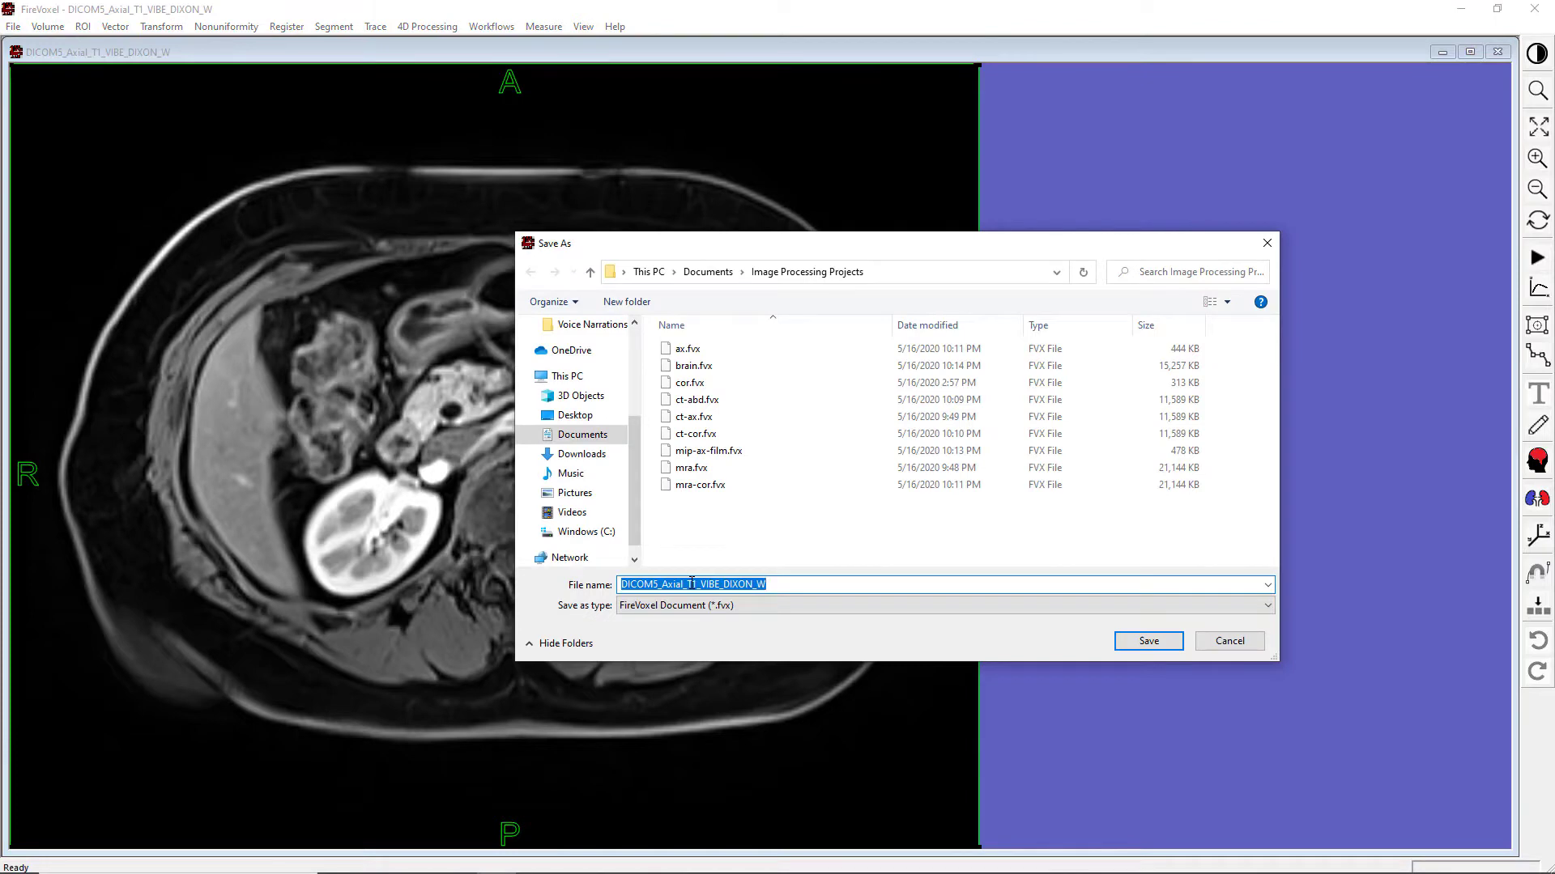
text(adrenal)
key(Return)
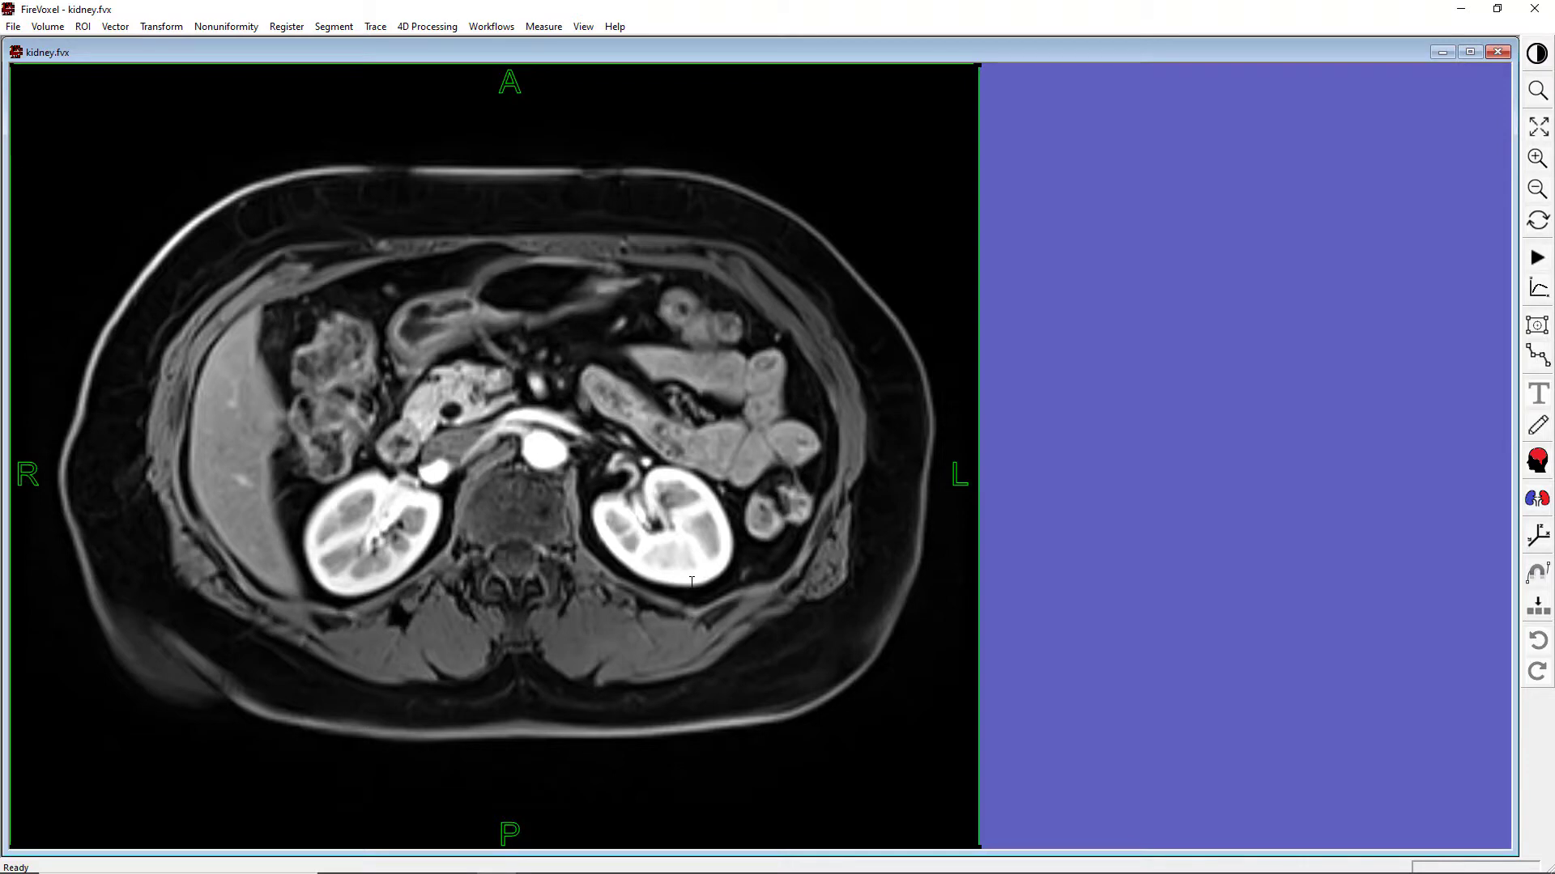
- Open the layer control for the document and place it beside the image
key(ctrl+l)
click(453, 149)
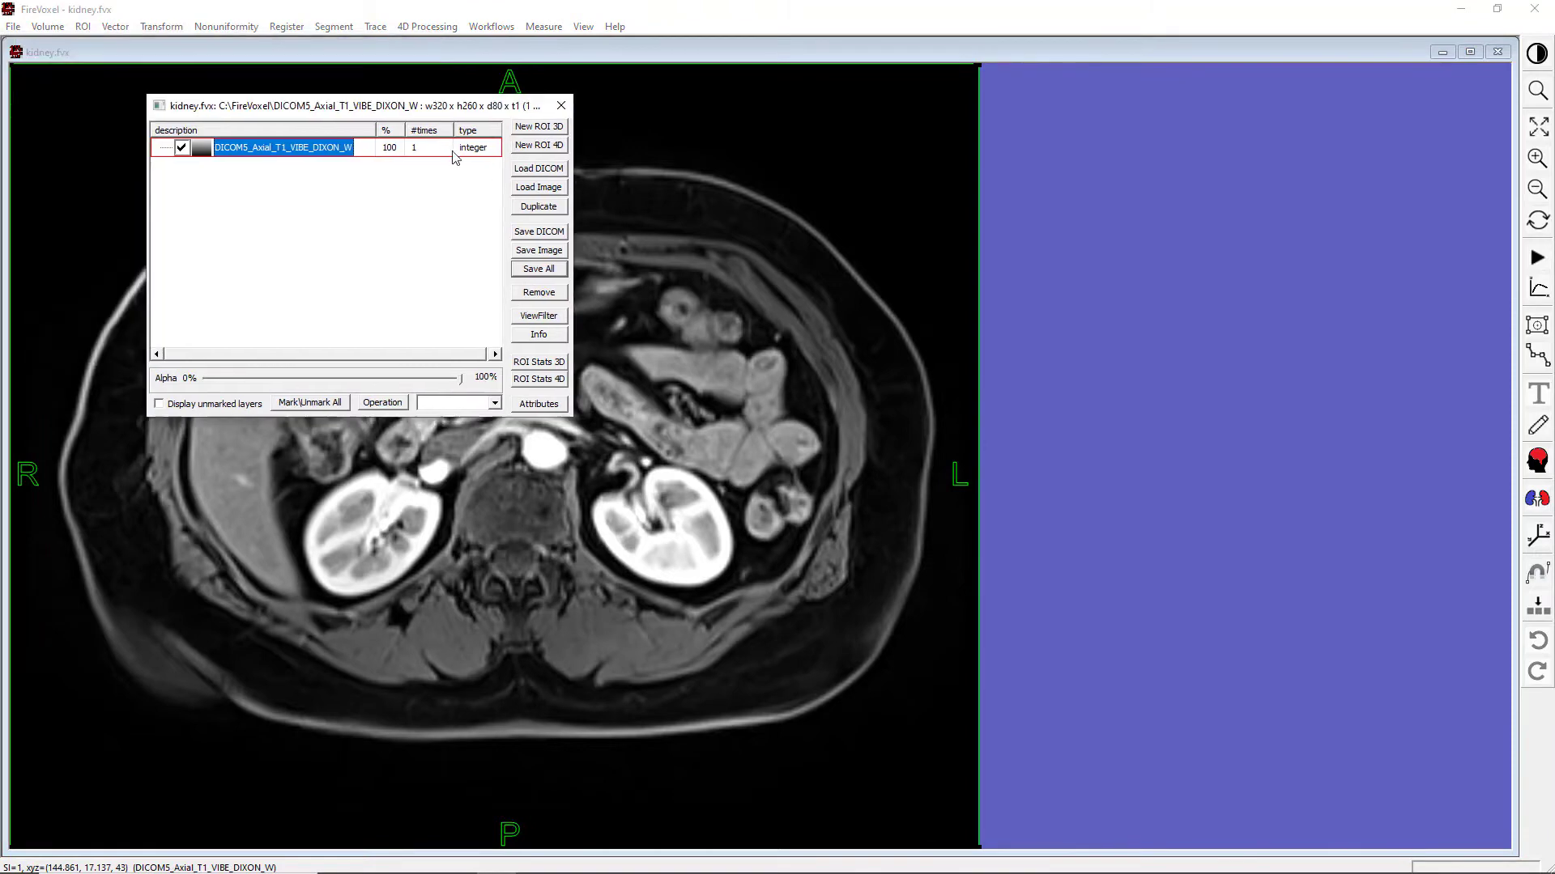
drag(303, 112, 1137, 85)
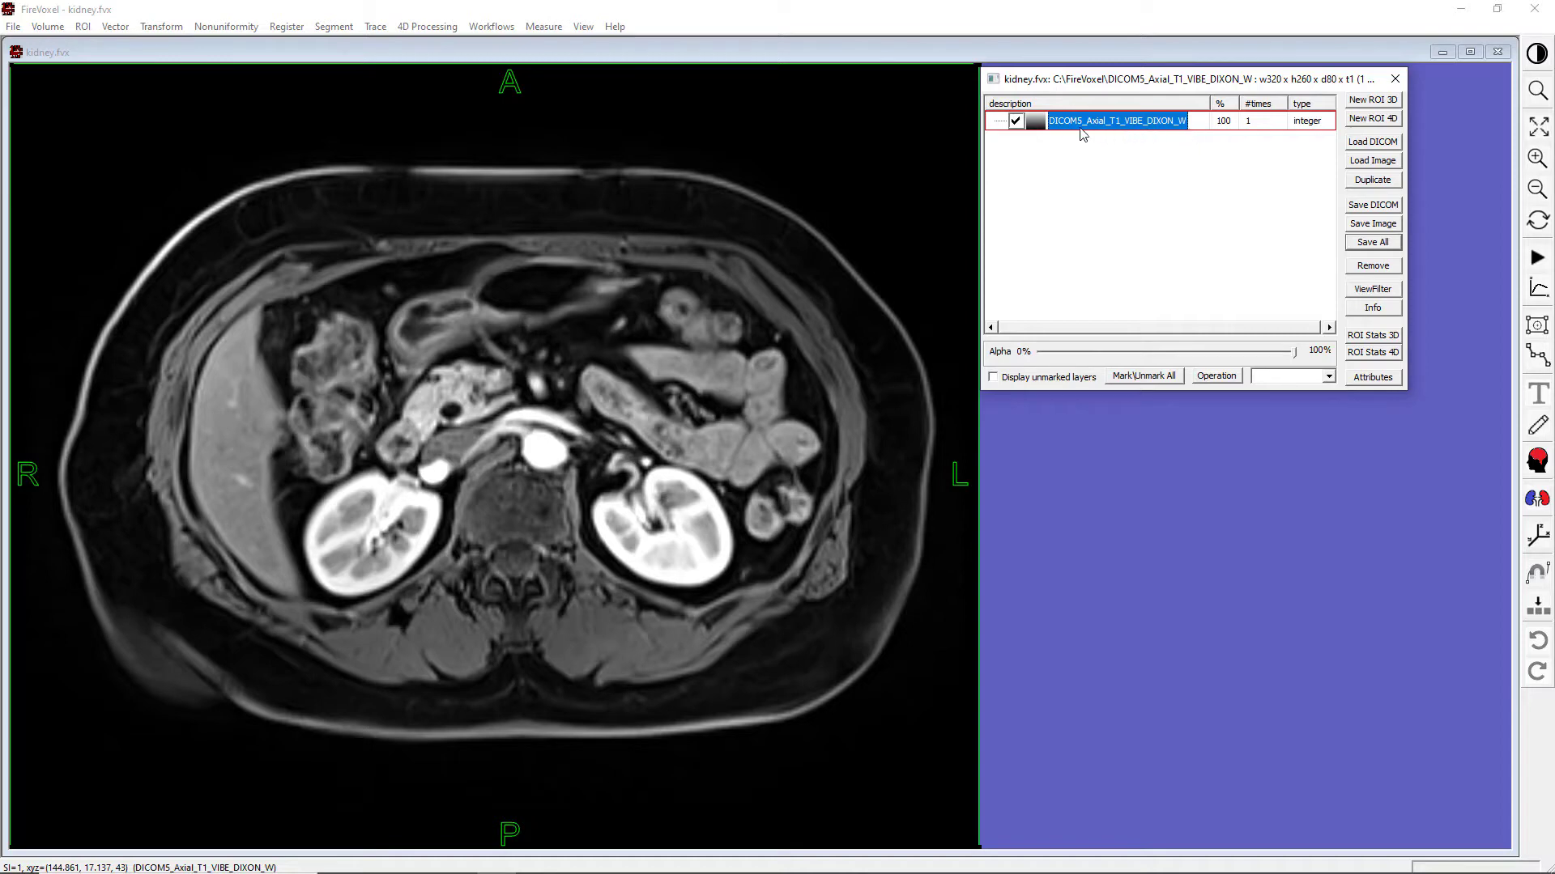
- Toggle the DICOM5_Axial_T1_VIBE_DIXON_W layer's visibility off and back on
click(1017, 122)
click(1016, 122)
click(1016, 122)
click(1017, 122)
- Preview the Rainbow, Hot, Green and Blue color mappings on the image layer, restoring None and keeping its alpha at 100%
click(1036, 120)
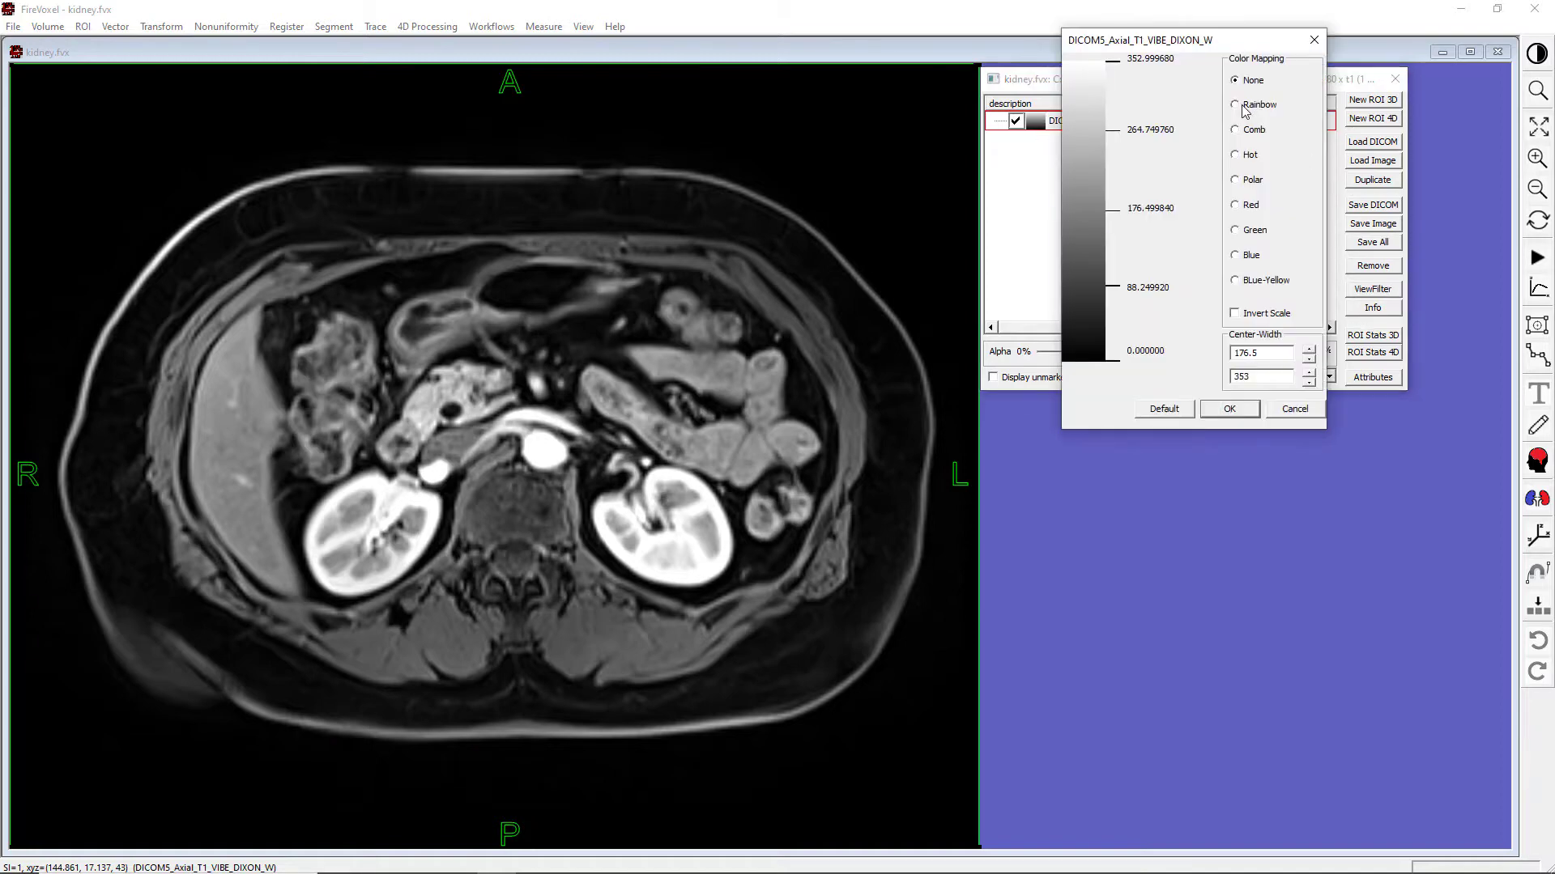
click(1239, 105)
click(1234, 155)
click(1235, 230)
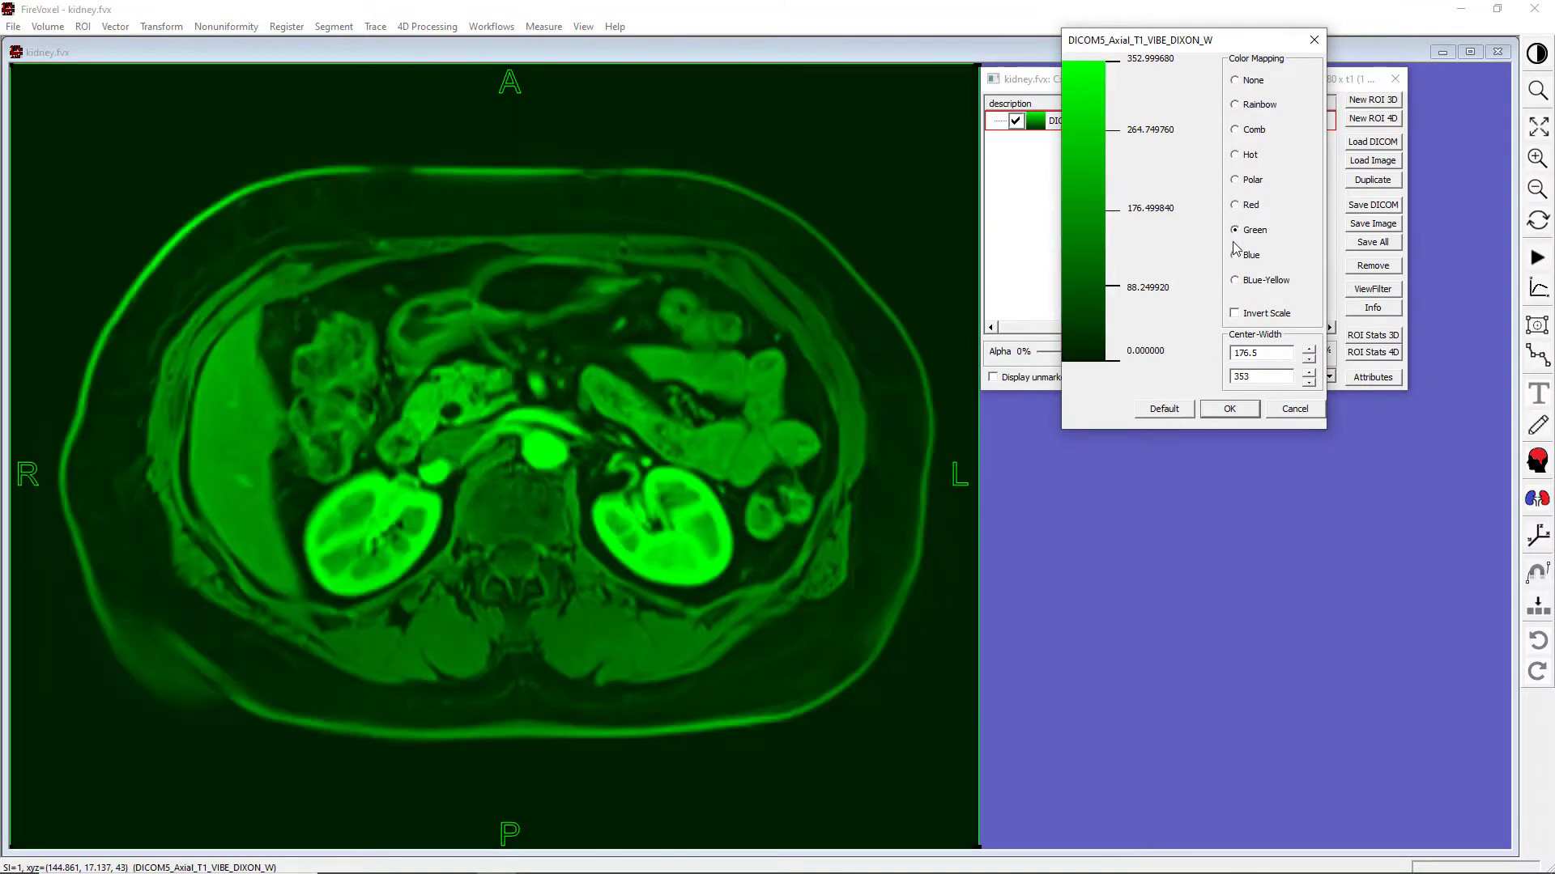
click(1235, 255)
click(1244, 82)
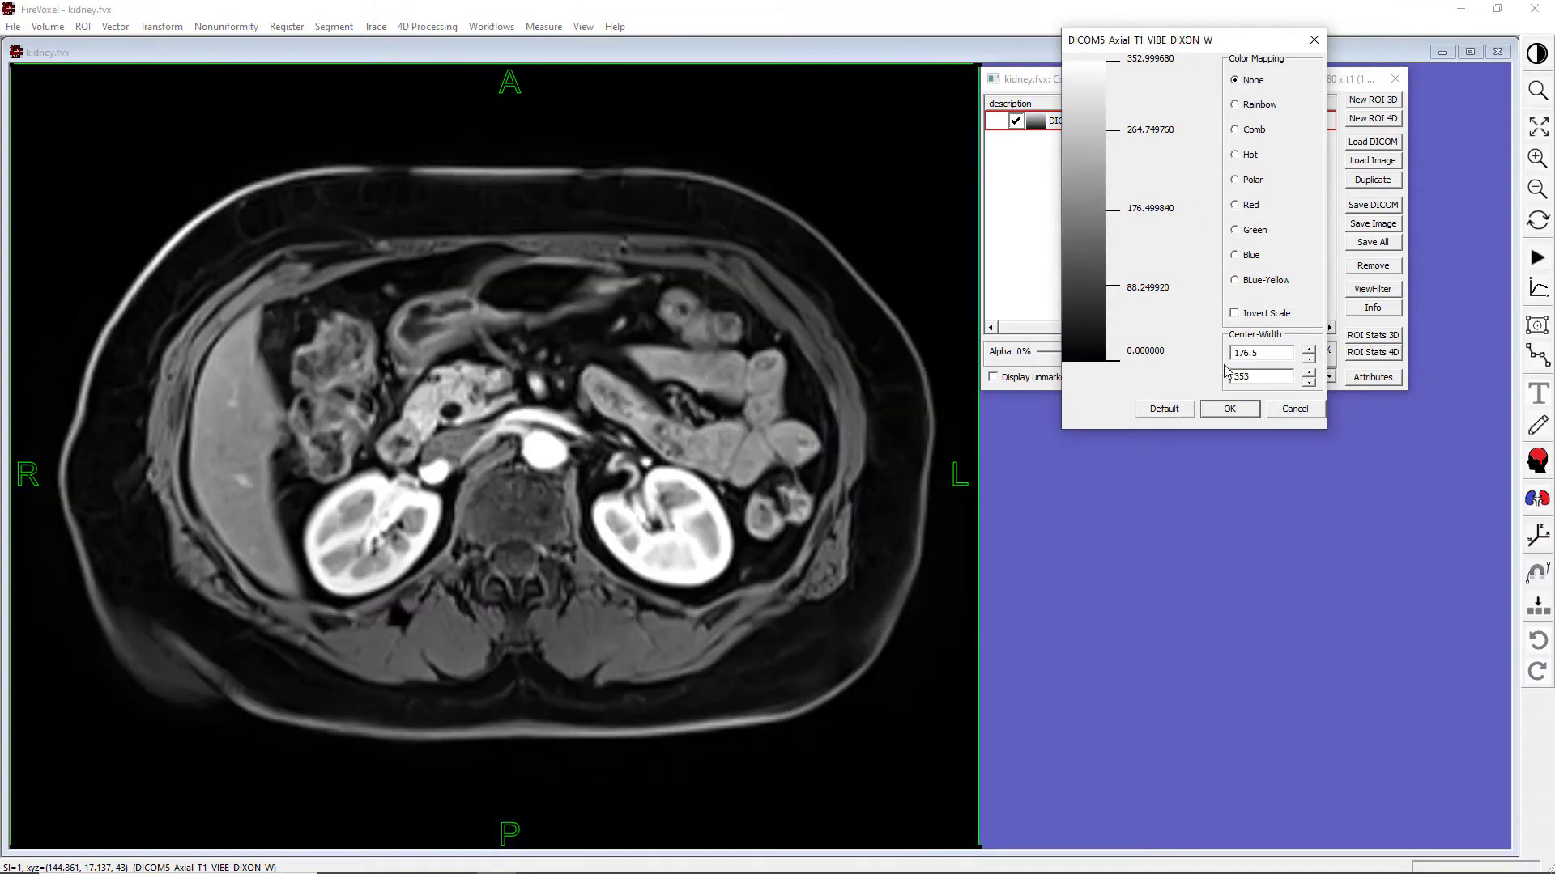
click(1224, 408)
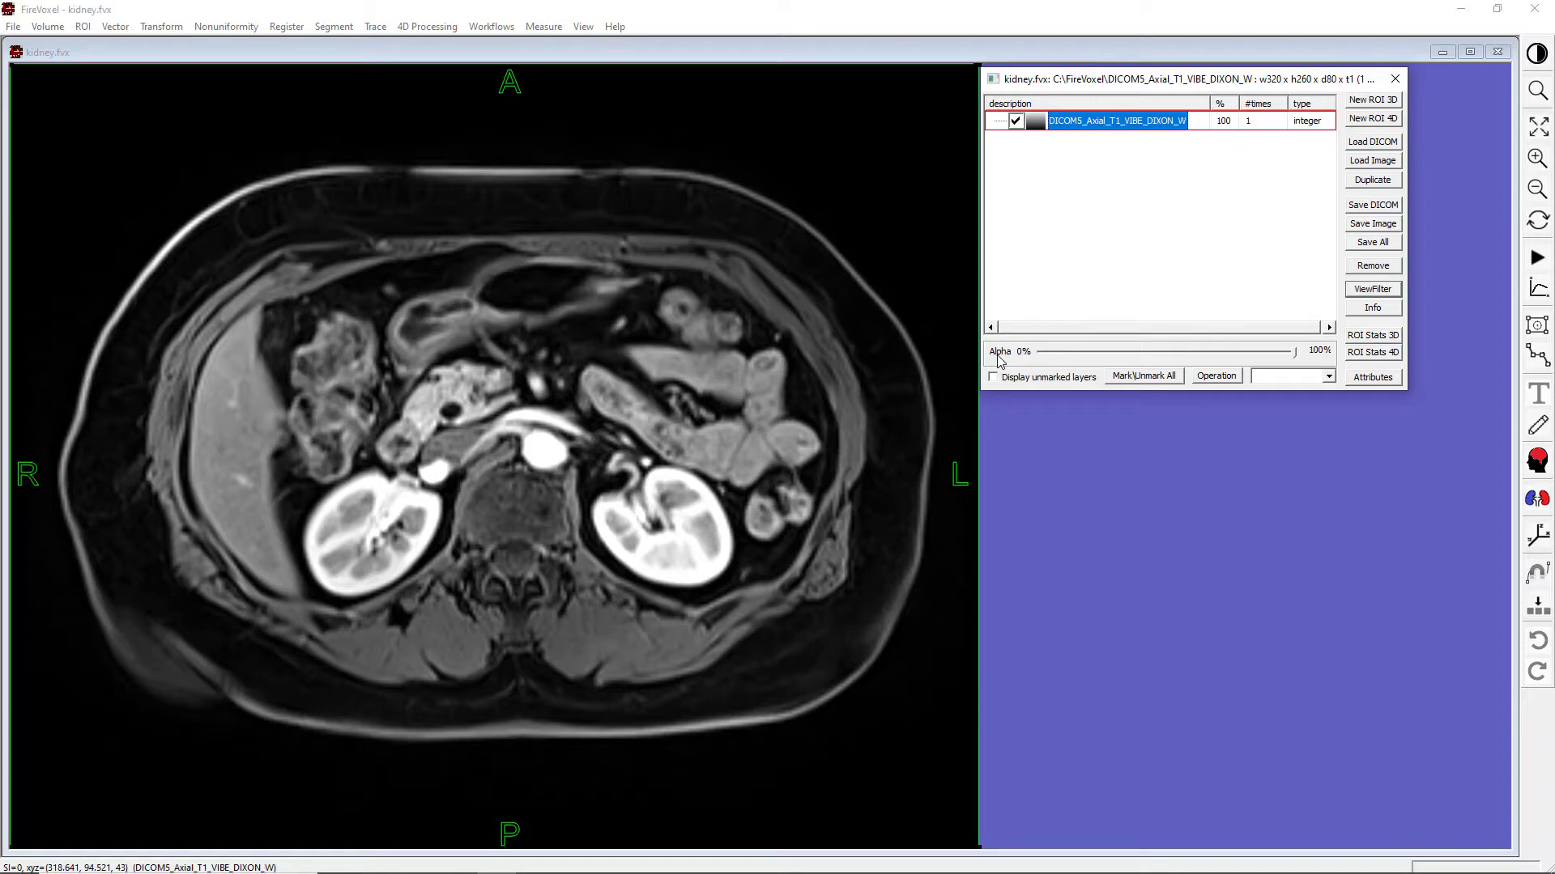
mouse_move(1296, 357)
mouse_down()
mouse_move(1025, 350)
mouse_move(1312, 360)
mouse_up()
- Create a new 3D ROI layer in red and name it "right kidney"
click(1398, 101)
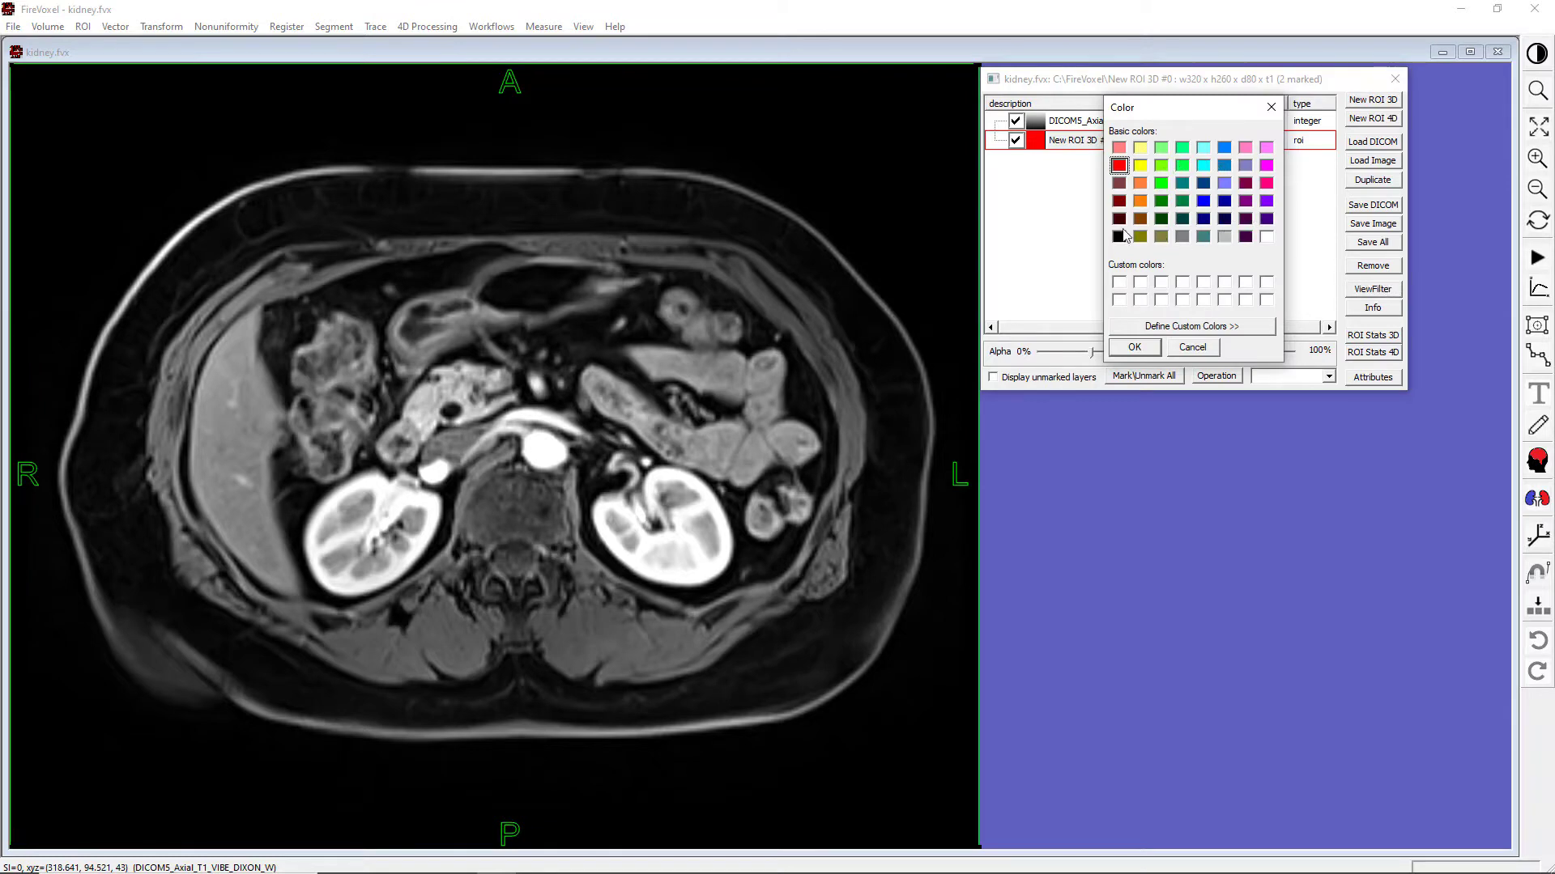
click(1129, 346)
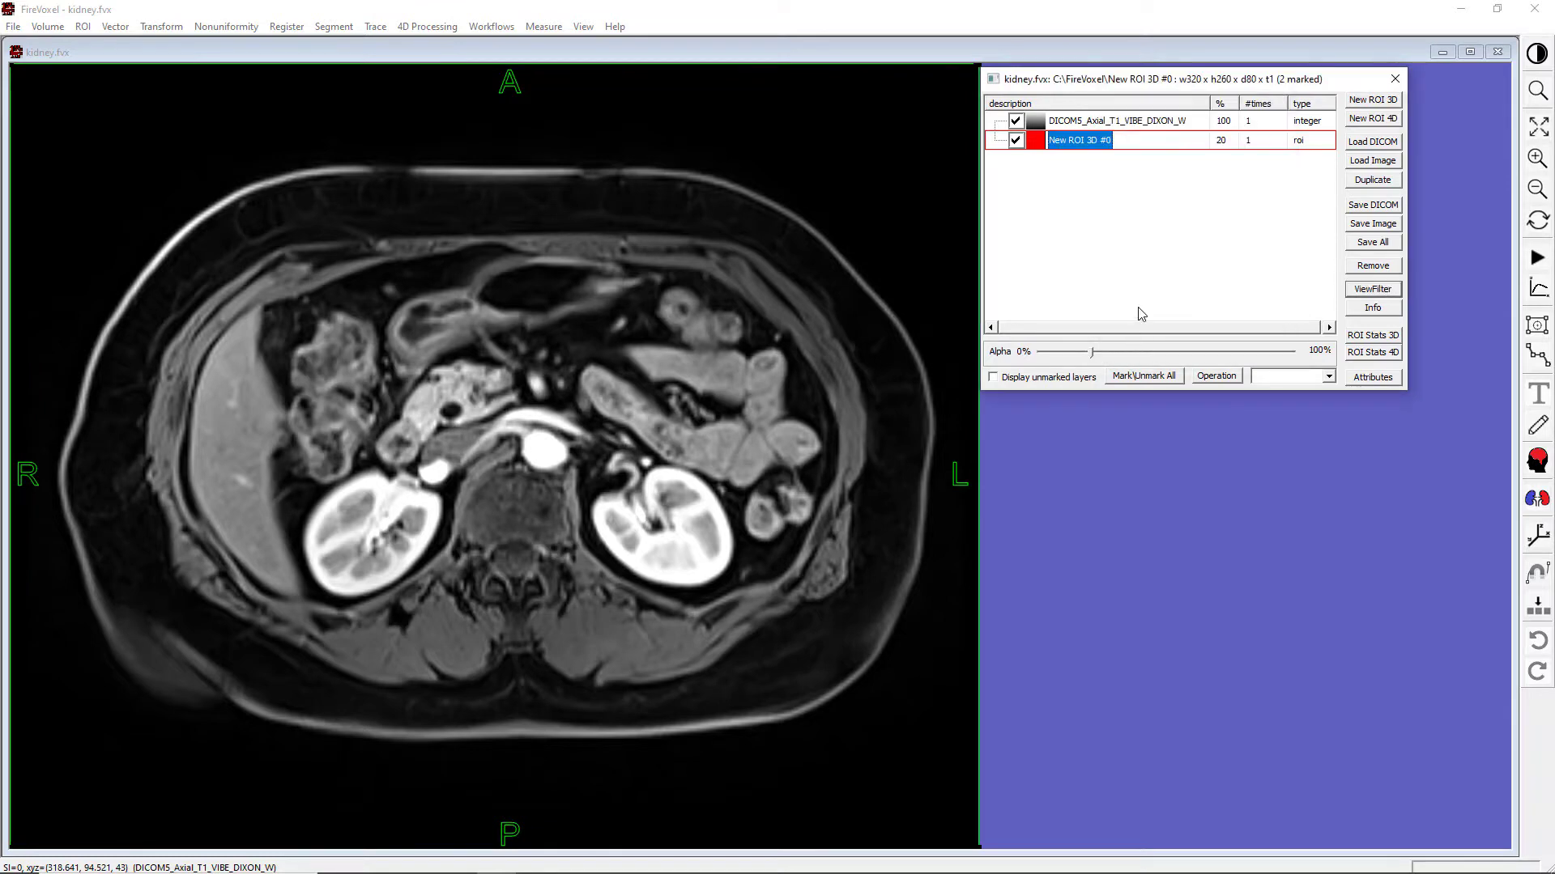
double_click(1106, 141)
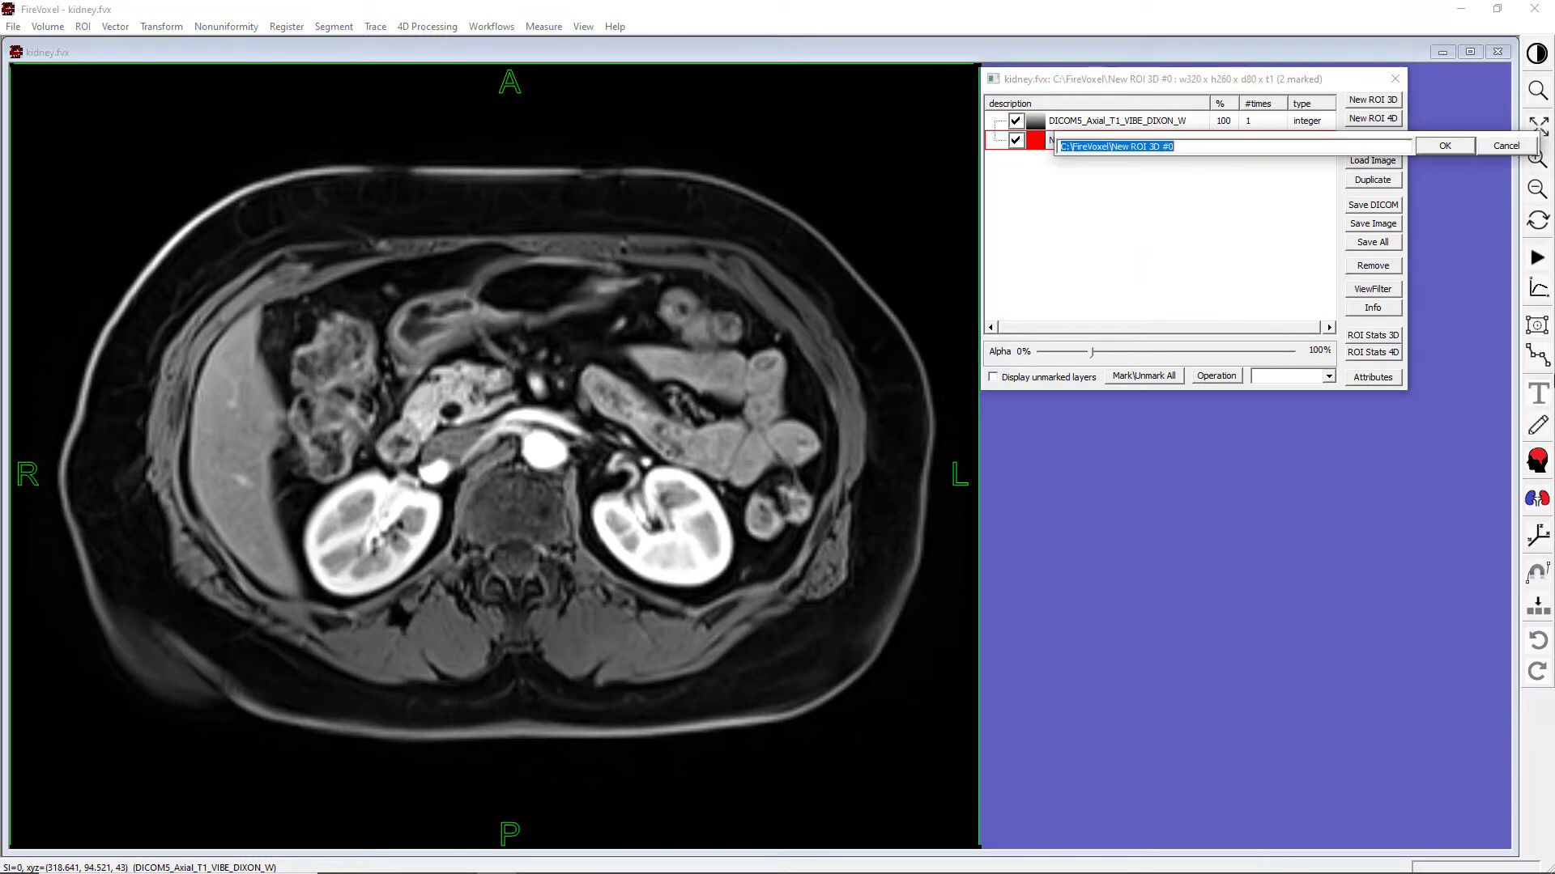
text(rig)
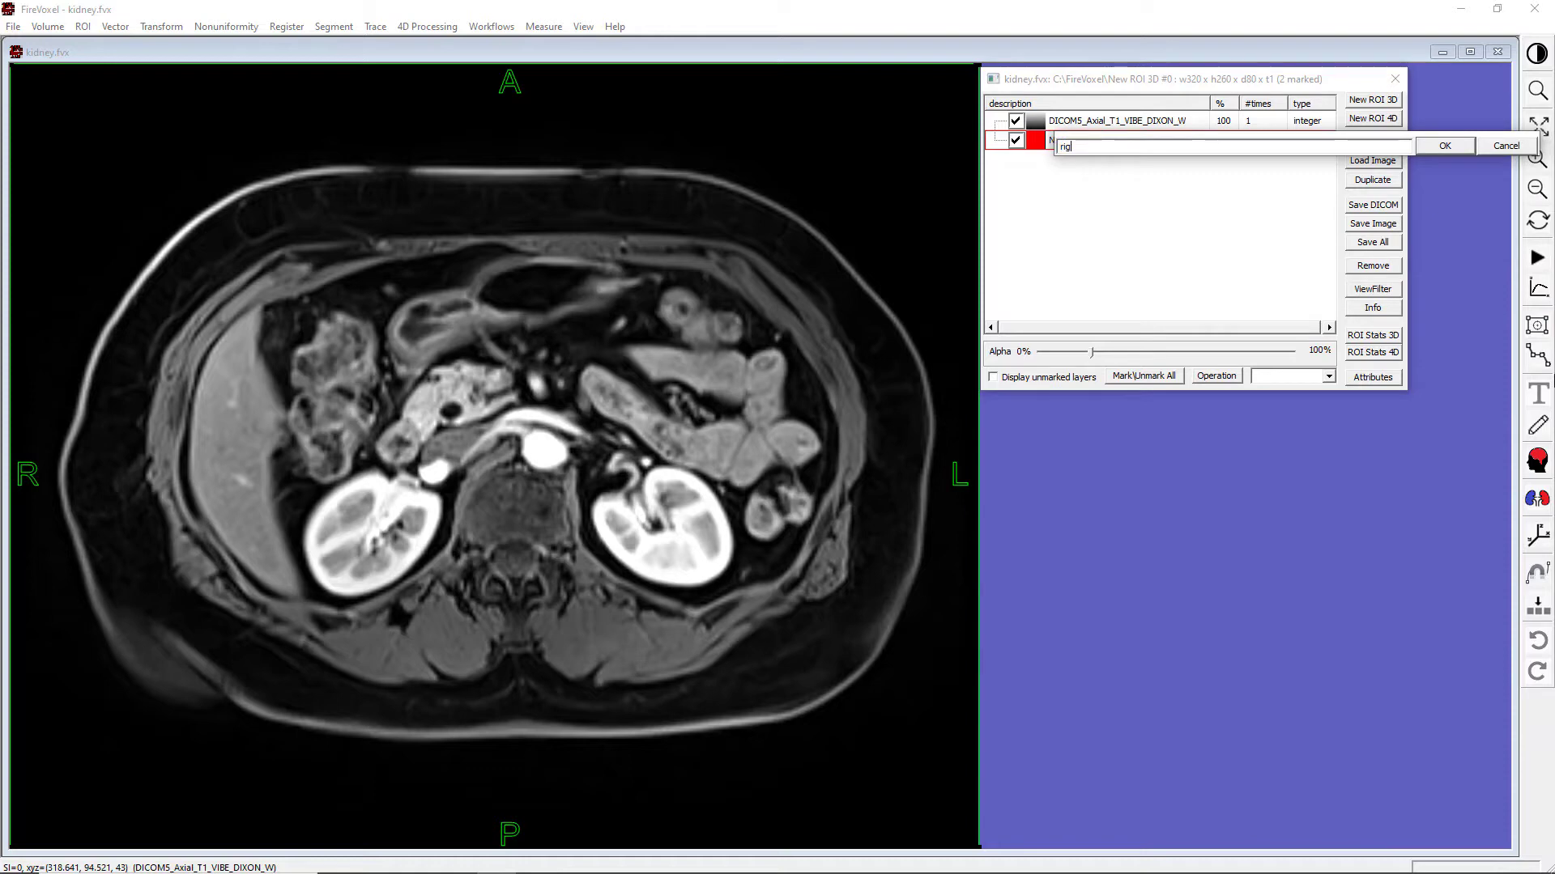
text(ht kidney)
key(Return)
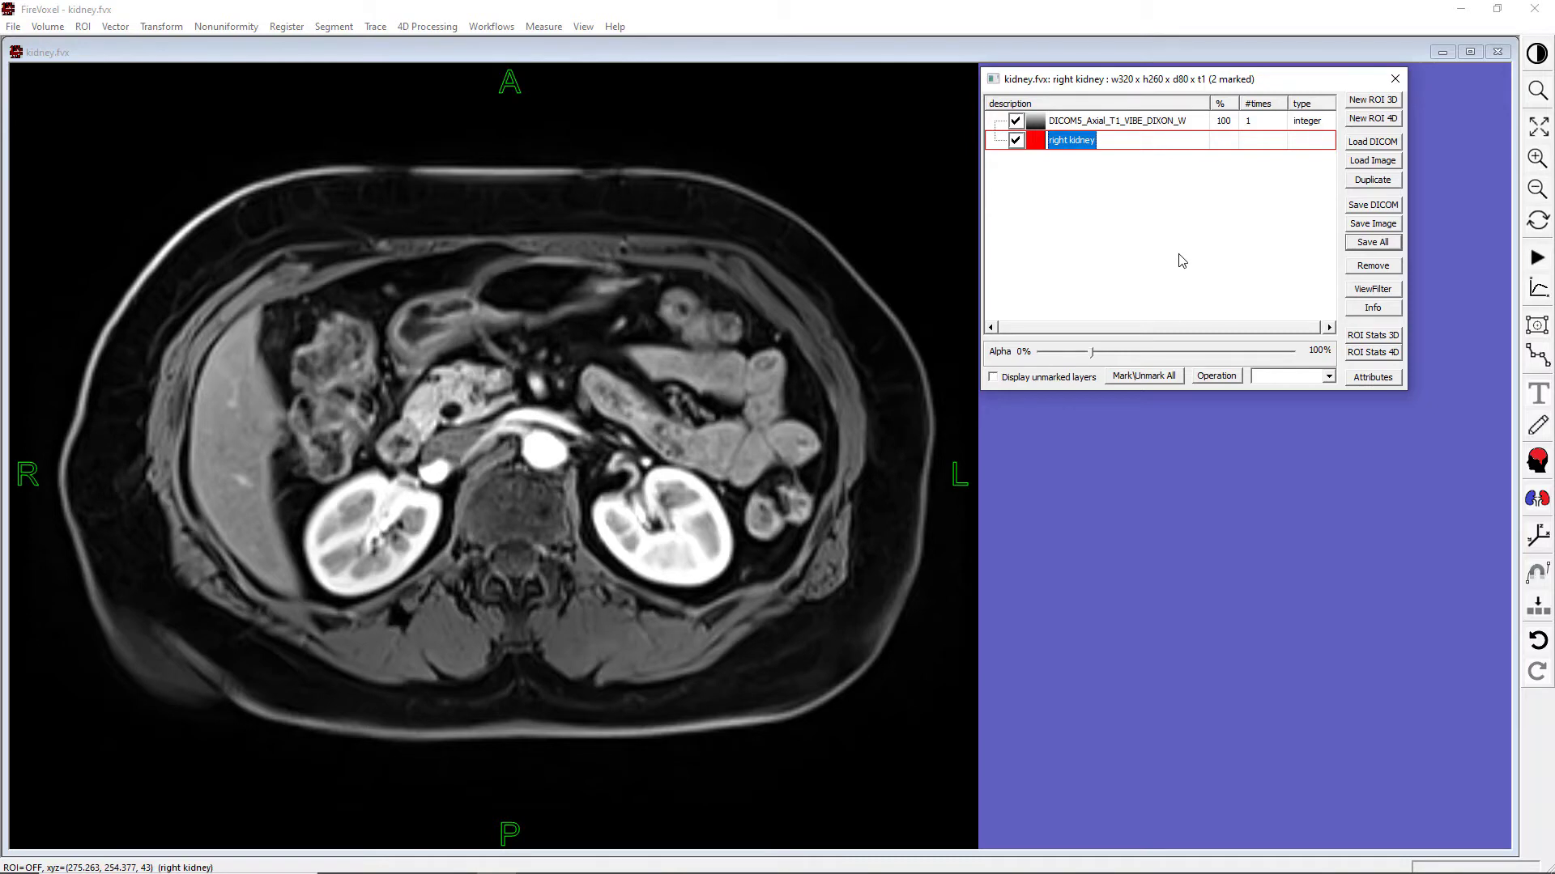
- Paint a closed band along the outer edge of the right kidney in the right kidney ROI layer
click(1540, 94)
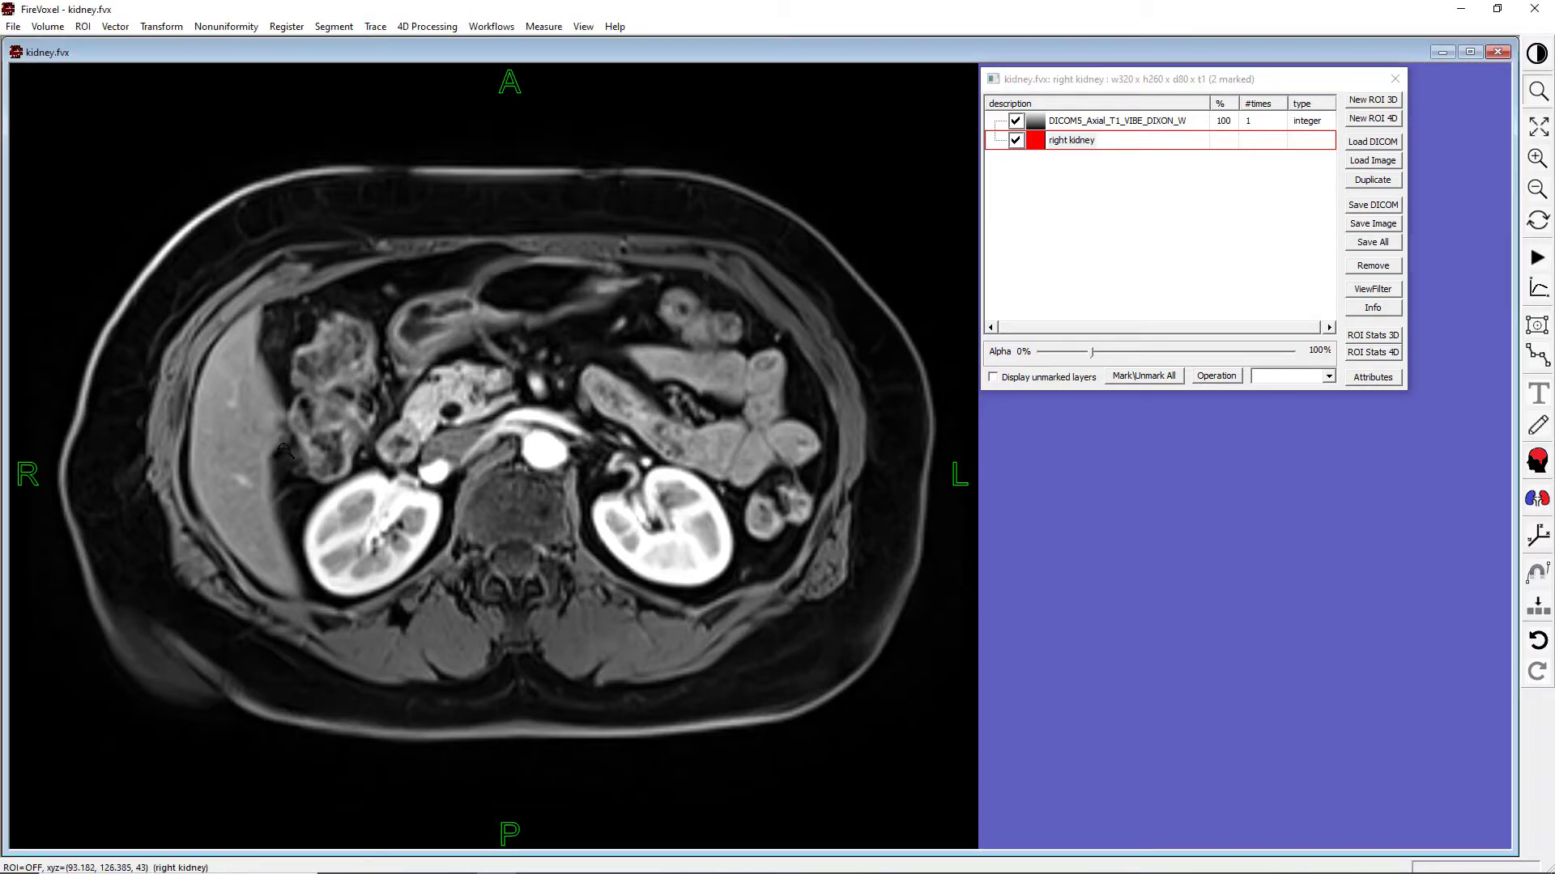
drag(268, 455, 607, 632)
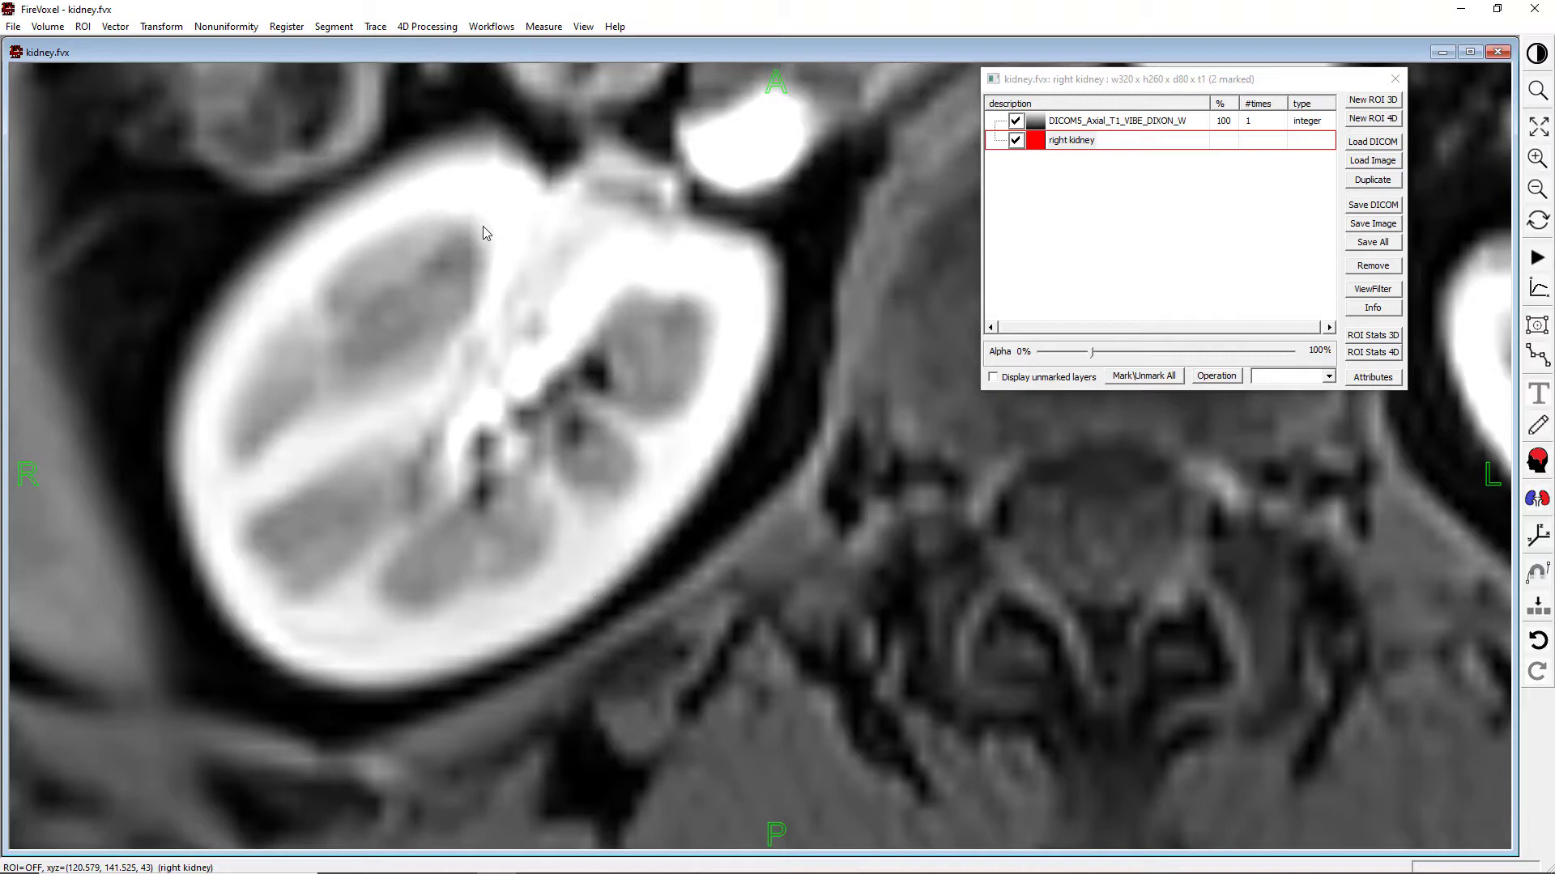
drag(483, 229, 485, 216)
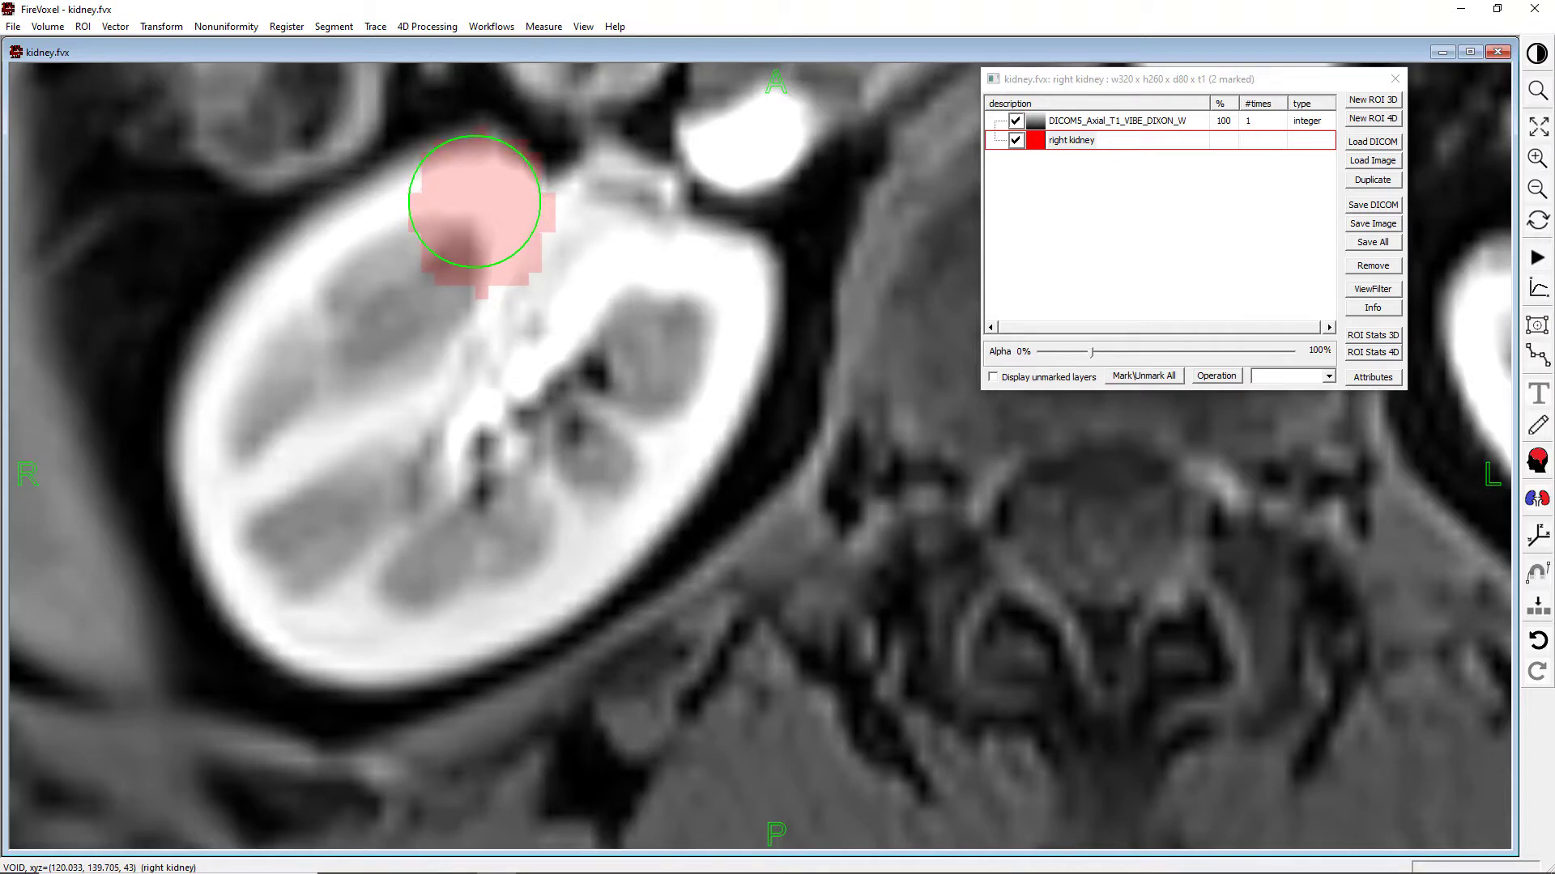
mouse_move(464, 201)
mouse_down()
mouse_move(311, 289)
mouse_move(235, 404)
mouse_move(249, 442)
mouse_move(232, 445)
mouse_move(229, 490)
mouse_move(324, 613)
mouse_move(426, 612)
mouse_move(527, 565)
mouse_move(700, 382)
mouse_move(725, 302)
mouse_move(716, 257)
mouse_move(532, 246)
mouse_up()
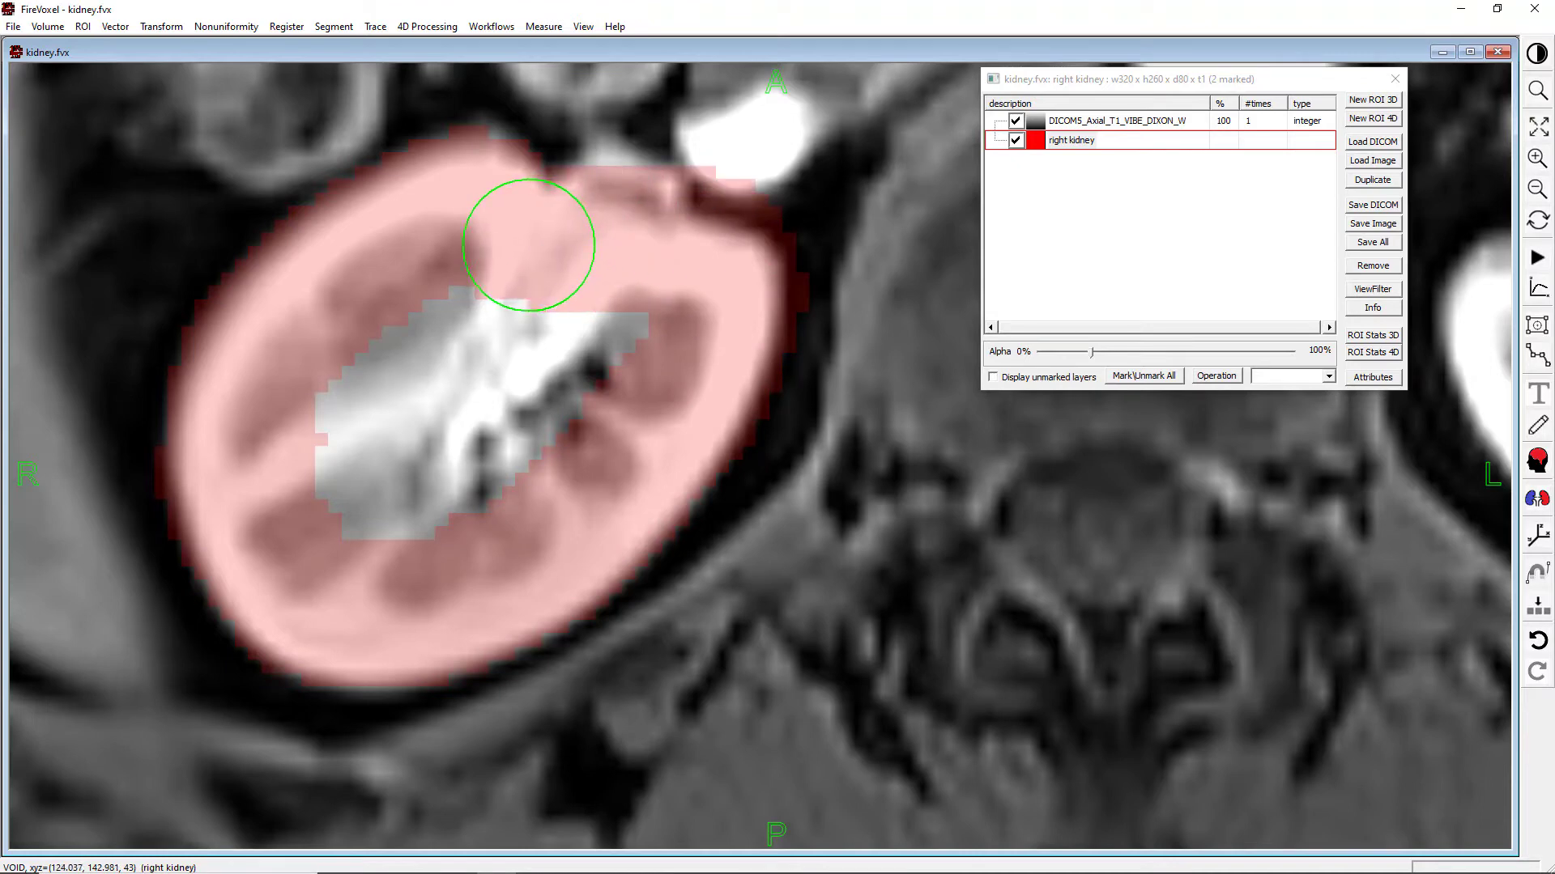
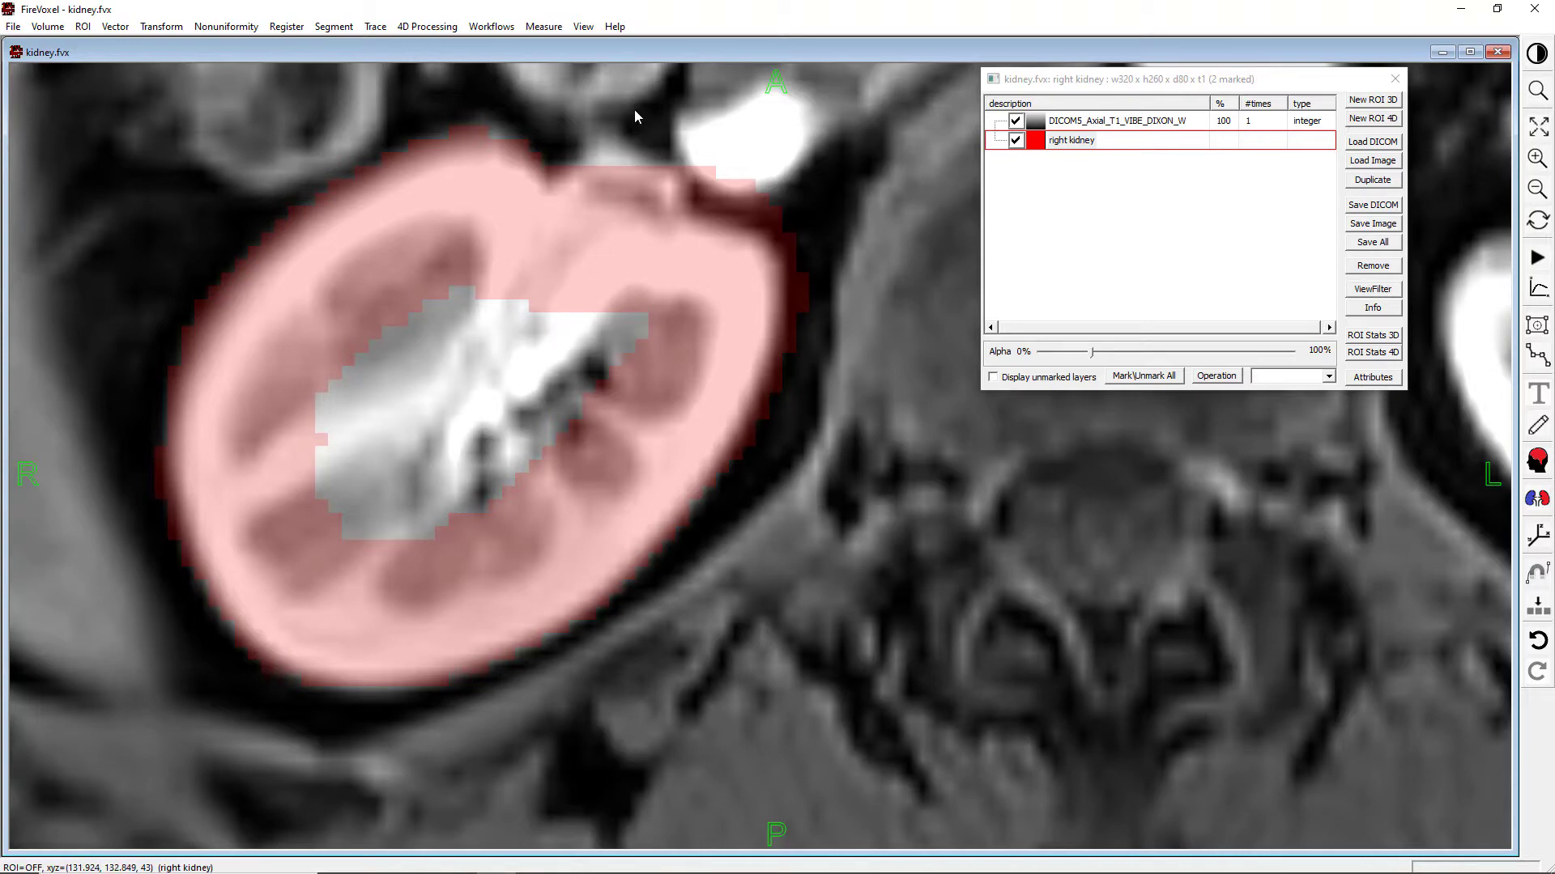
- Erase the ROI paint that spills beyond the right kidney's medial edge near the vessels
key(shift)
mouse_move(628, 111)
mouse_down()
mouse_move(796, 165)
mouse_move(873, 281)
mouse_move(829, 428)
mouse_move(774, 527)
mouse_up()
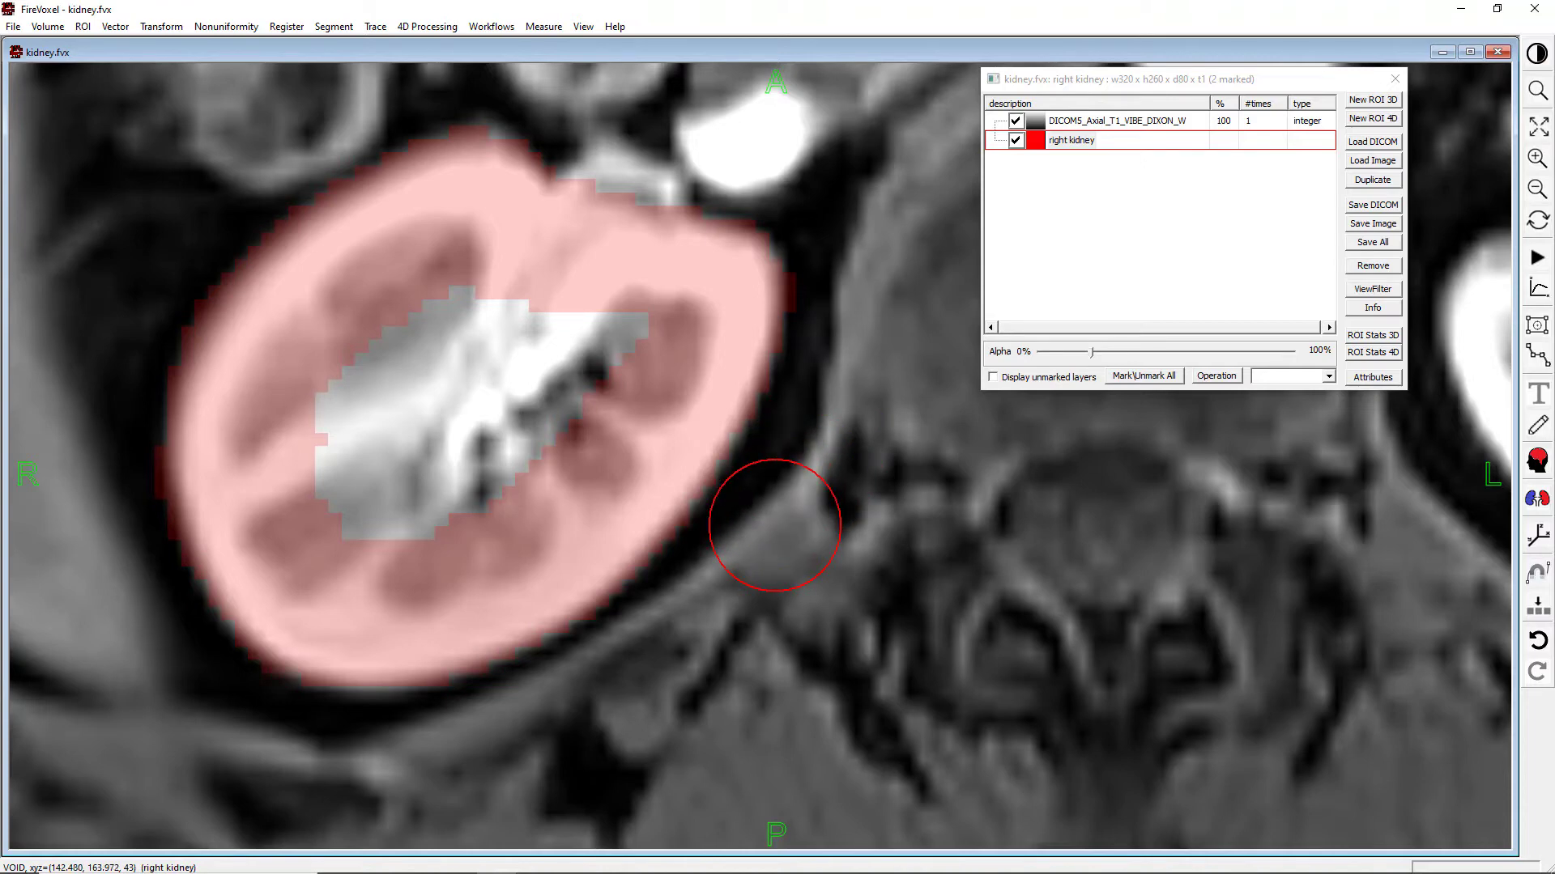
key(Escape)
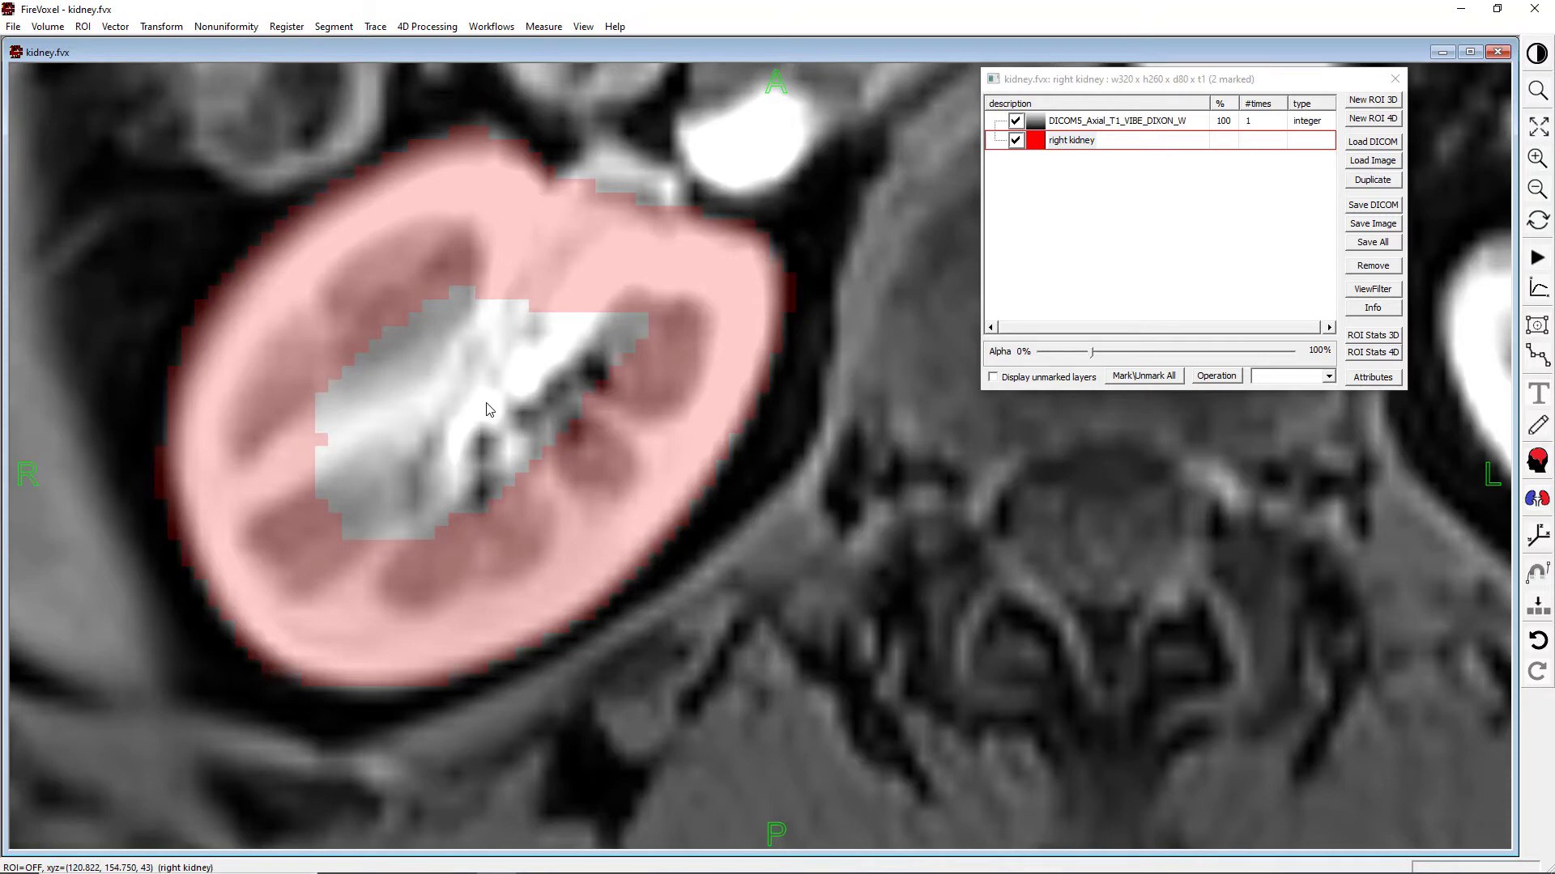
- Try larger and smaller eraser brush sizes over the center of the right kidney
scroll(486, 403, up, 10)
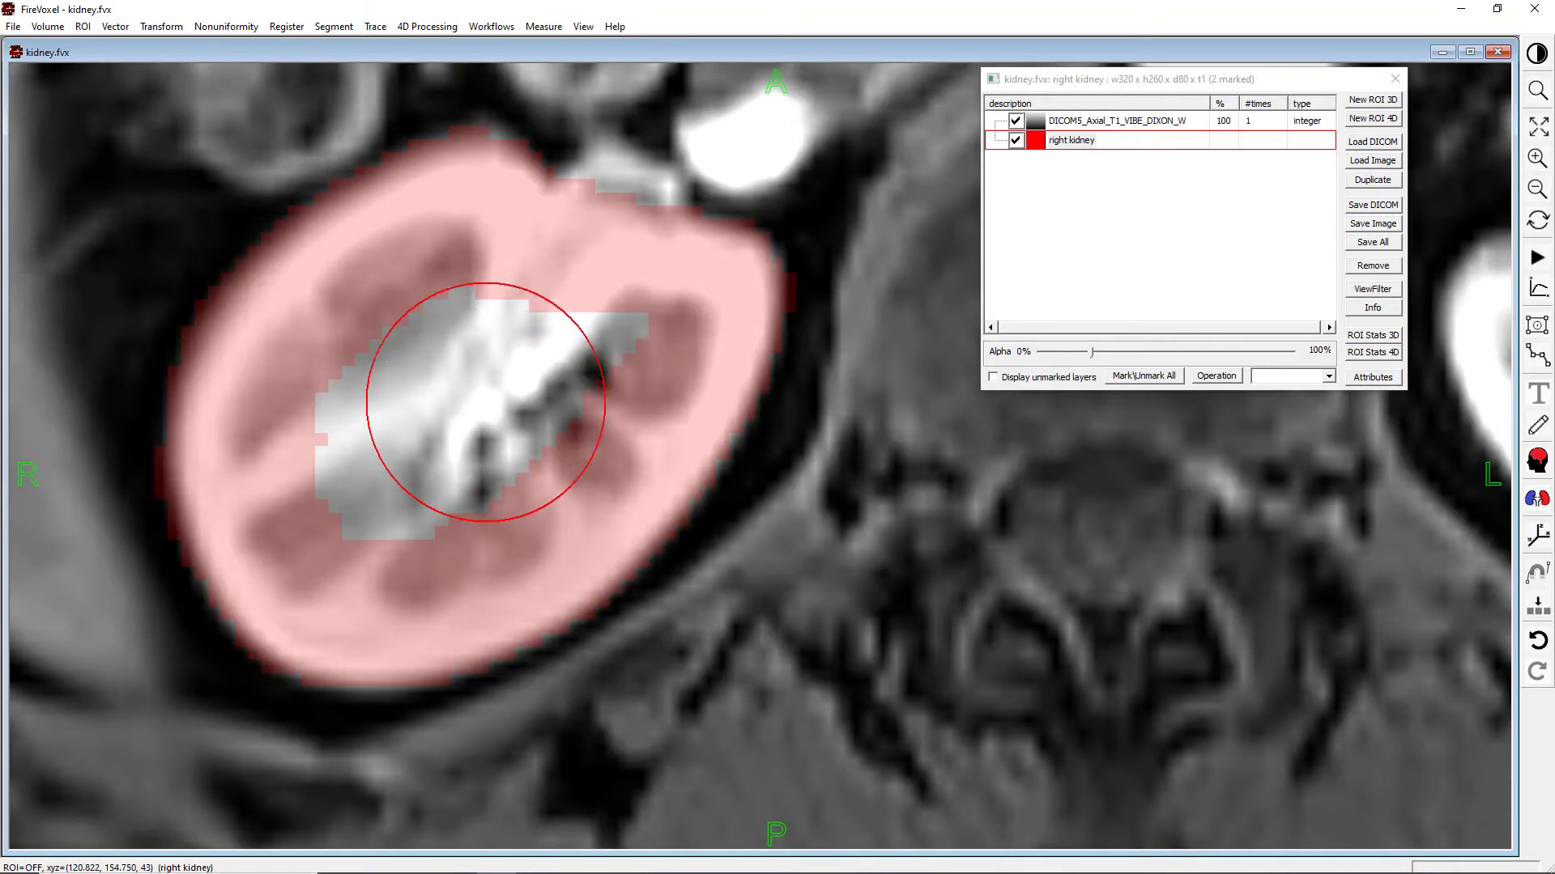
scroll(486, 403, down, 6)
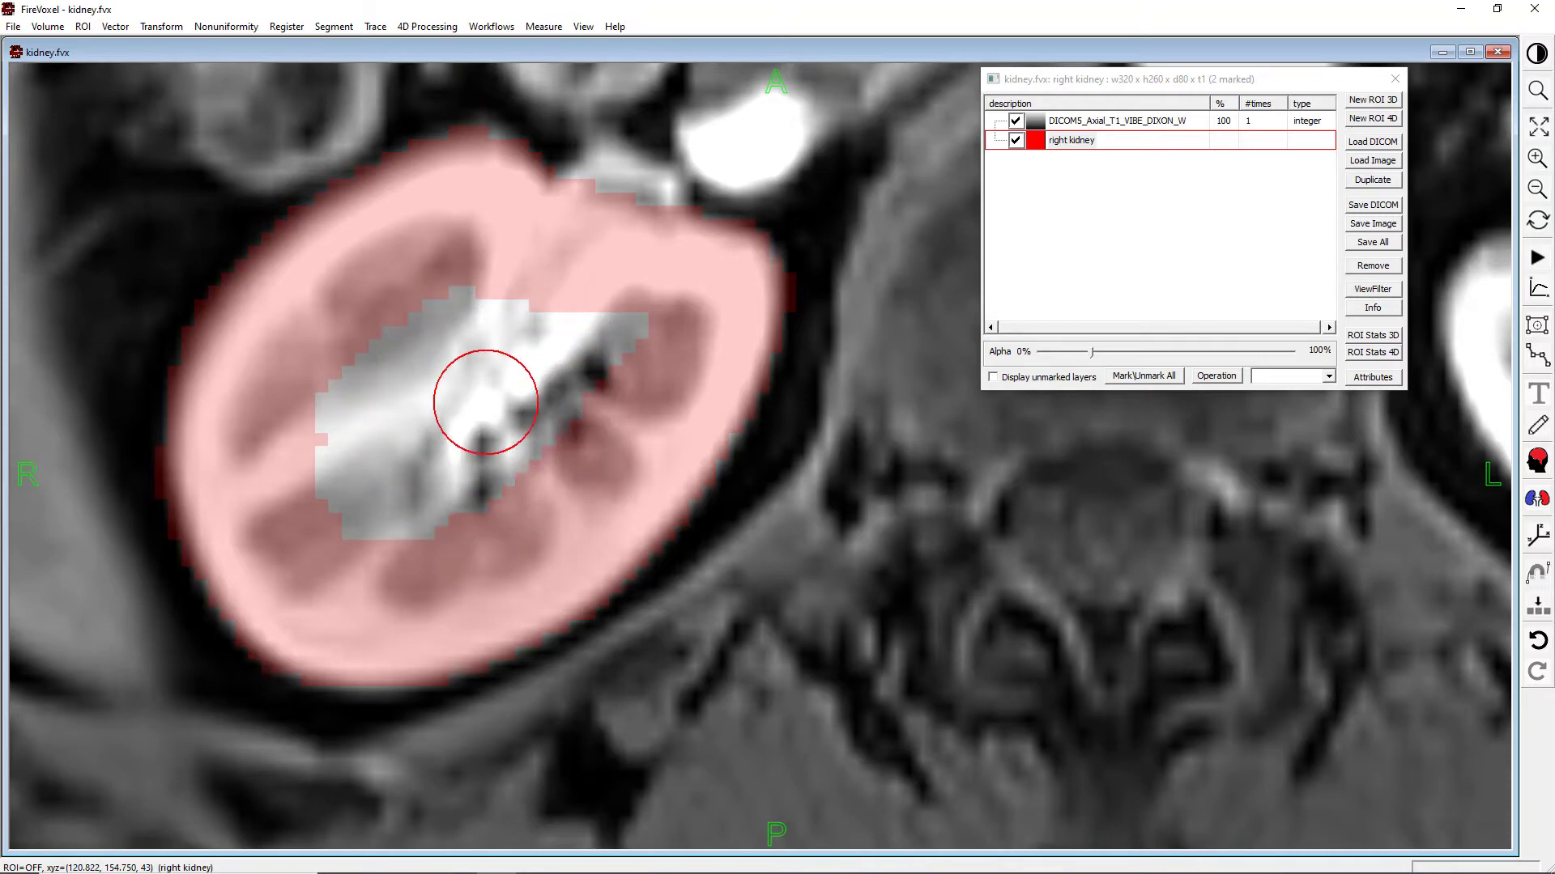
scroll(486, 402, up, 3)
scroll(486, 402, down, 4)
scroll(486, 403, up, 2)
scroll(486, 402, down, 6)
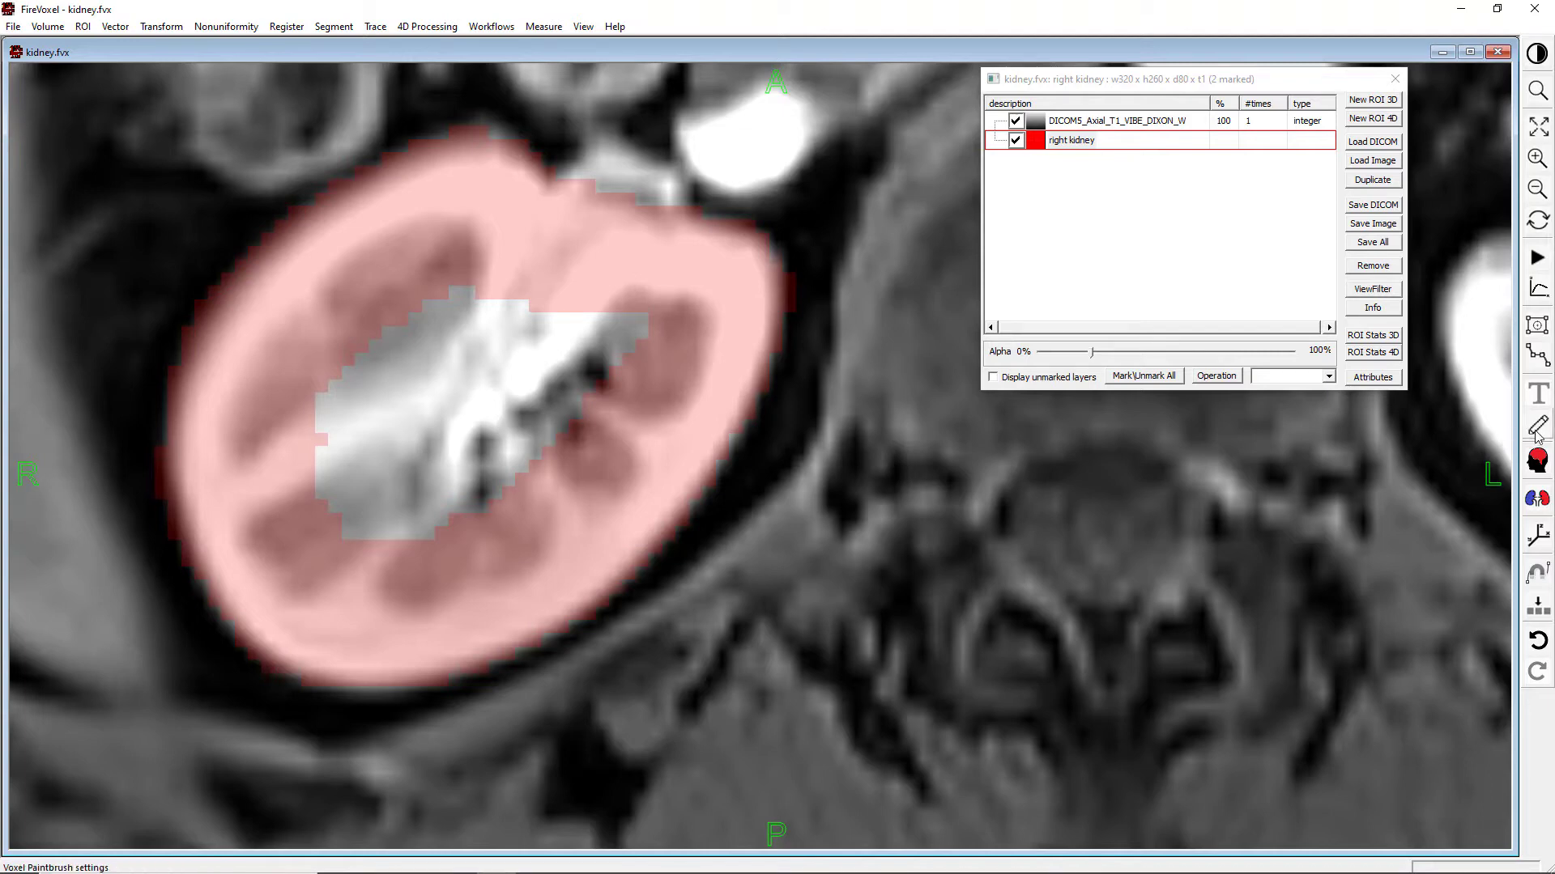
- Set a new brush radius in the voxel paintbrush settings, leaving painting allowed on ROIs
click(1538, 427)
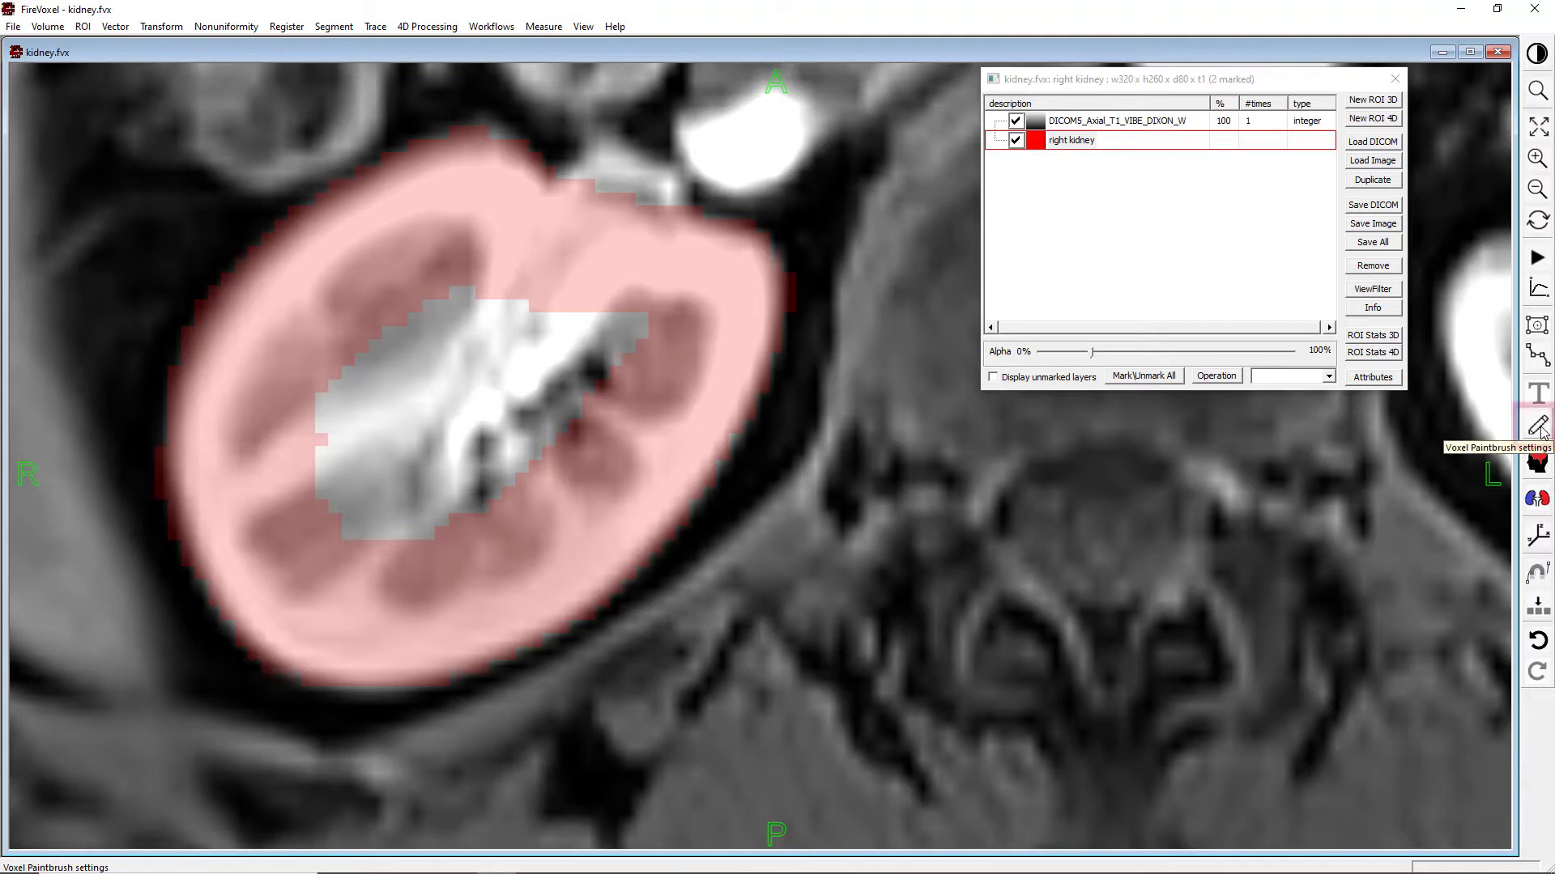
mouse_move(798, 344)
mouse_down()
mouse_move(827, 395)
mouse_move(972, 463)
mouse_up()
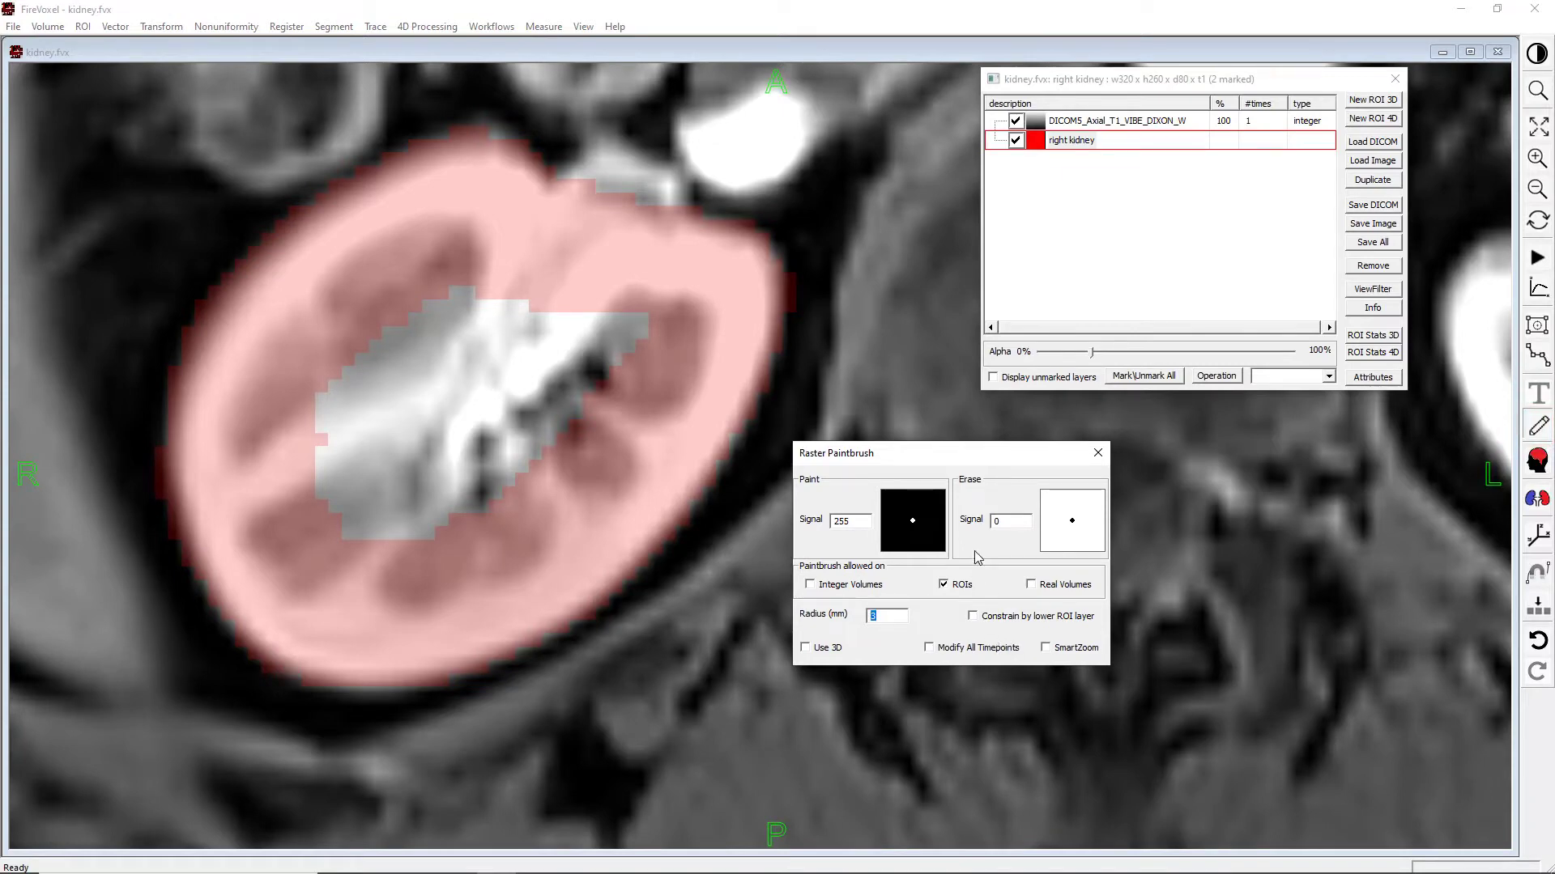
text(0)
key(Return)
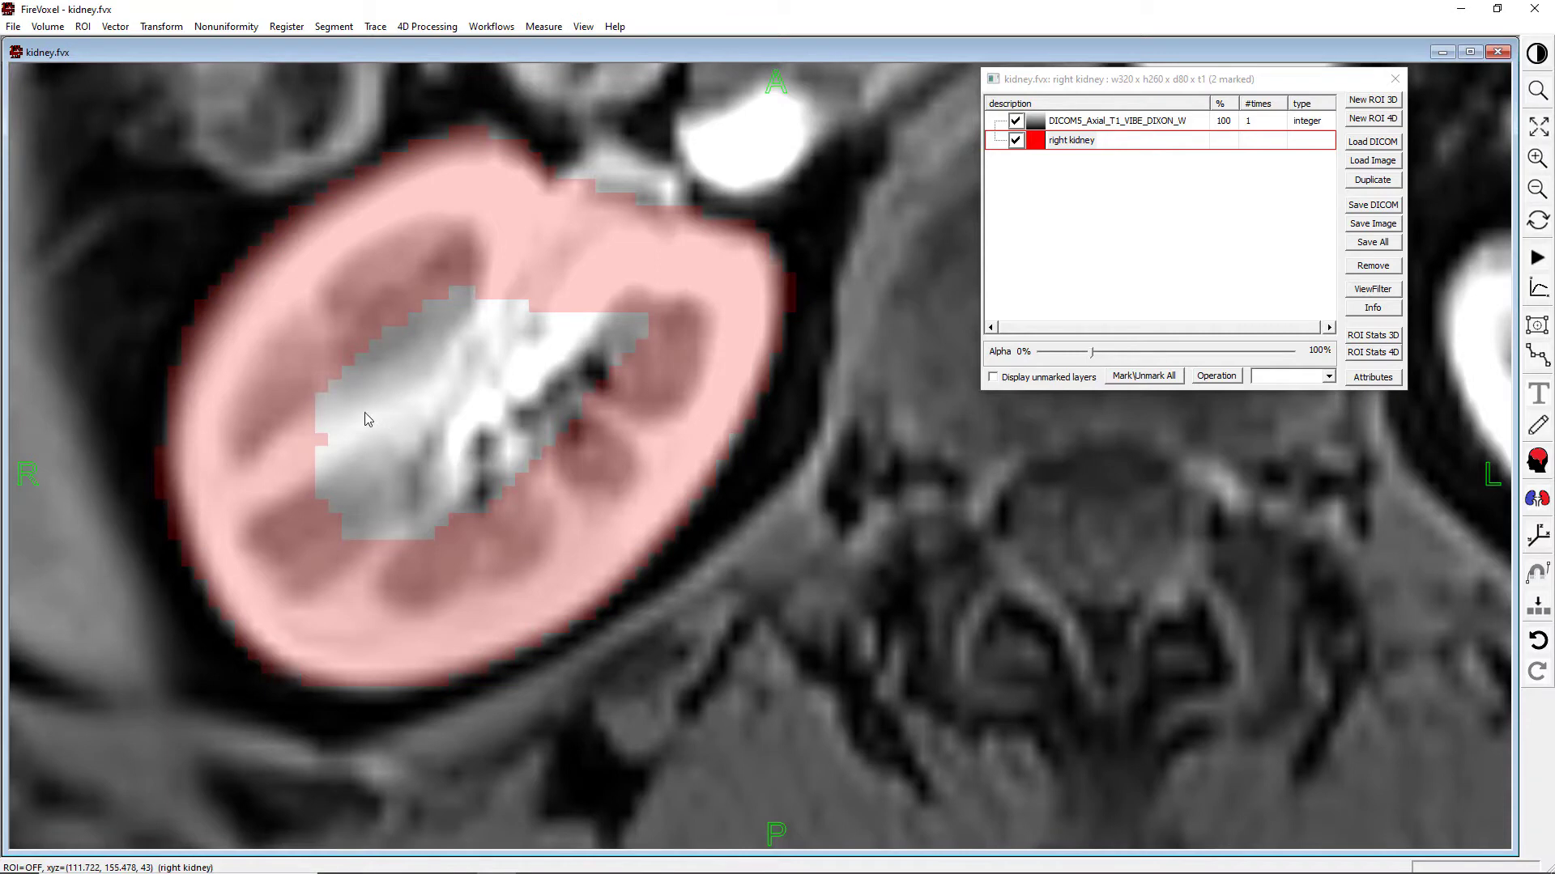
- Fill the interior of the painted right kidney outline with Fill 2D Contours
mouse_move(356, 413)
mouse_down()
mouse_move(436, 416)
mouse_move(355, 413)
mouse_up()
click(84, 27)
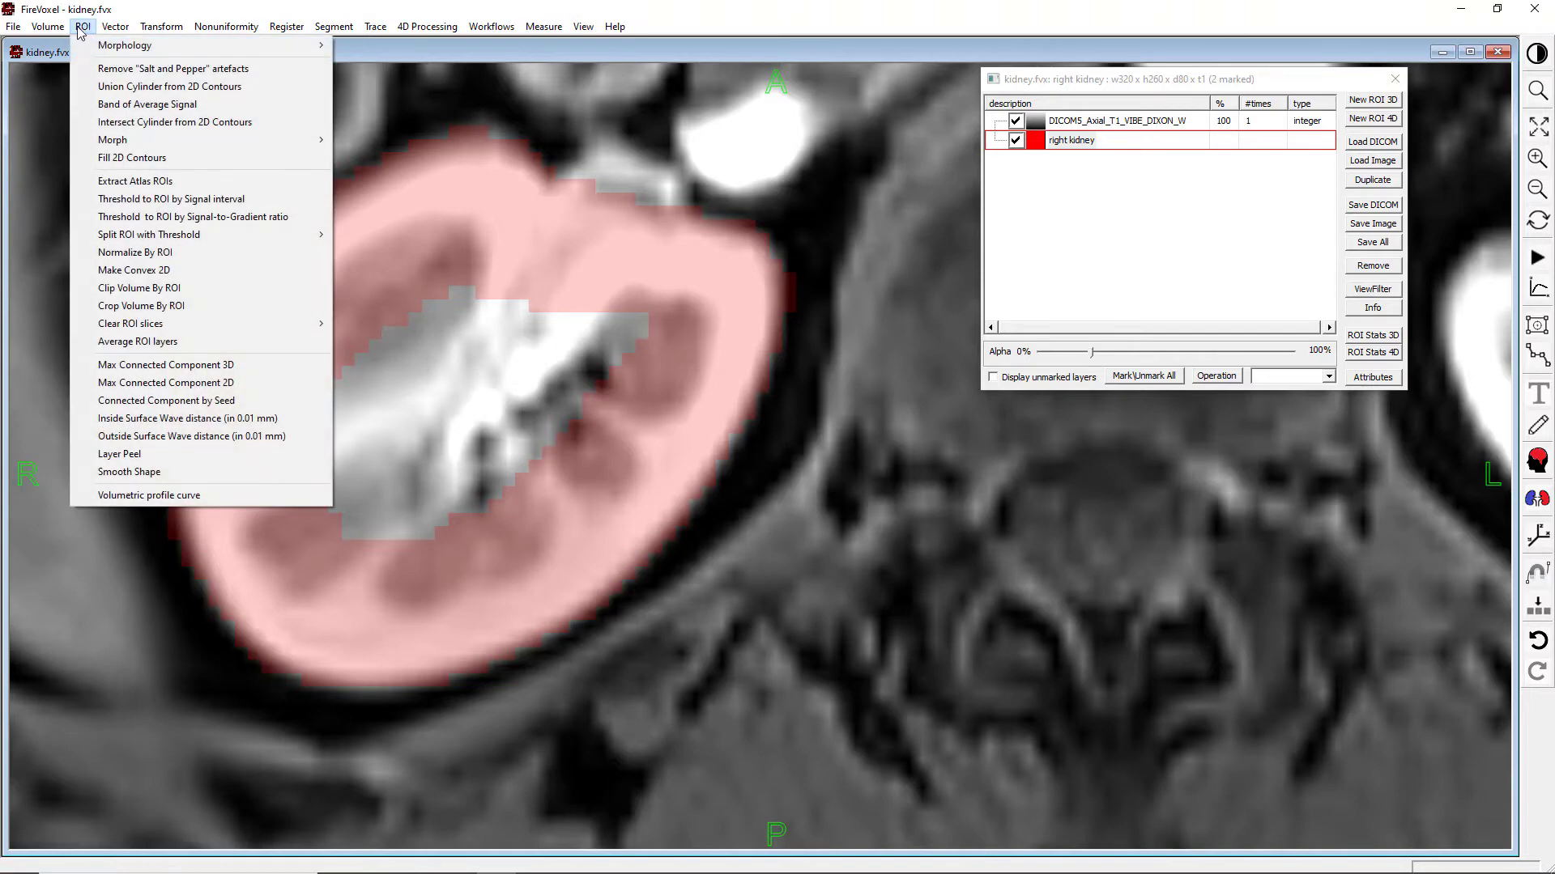
click(117, 159)
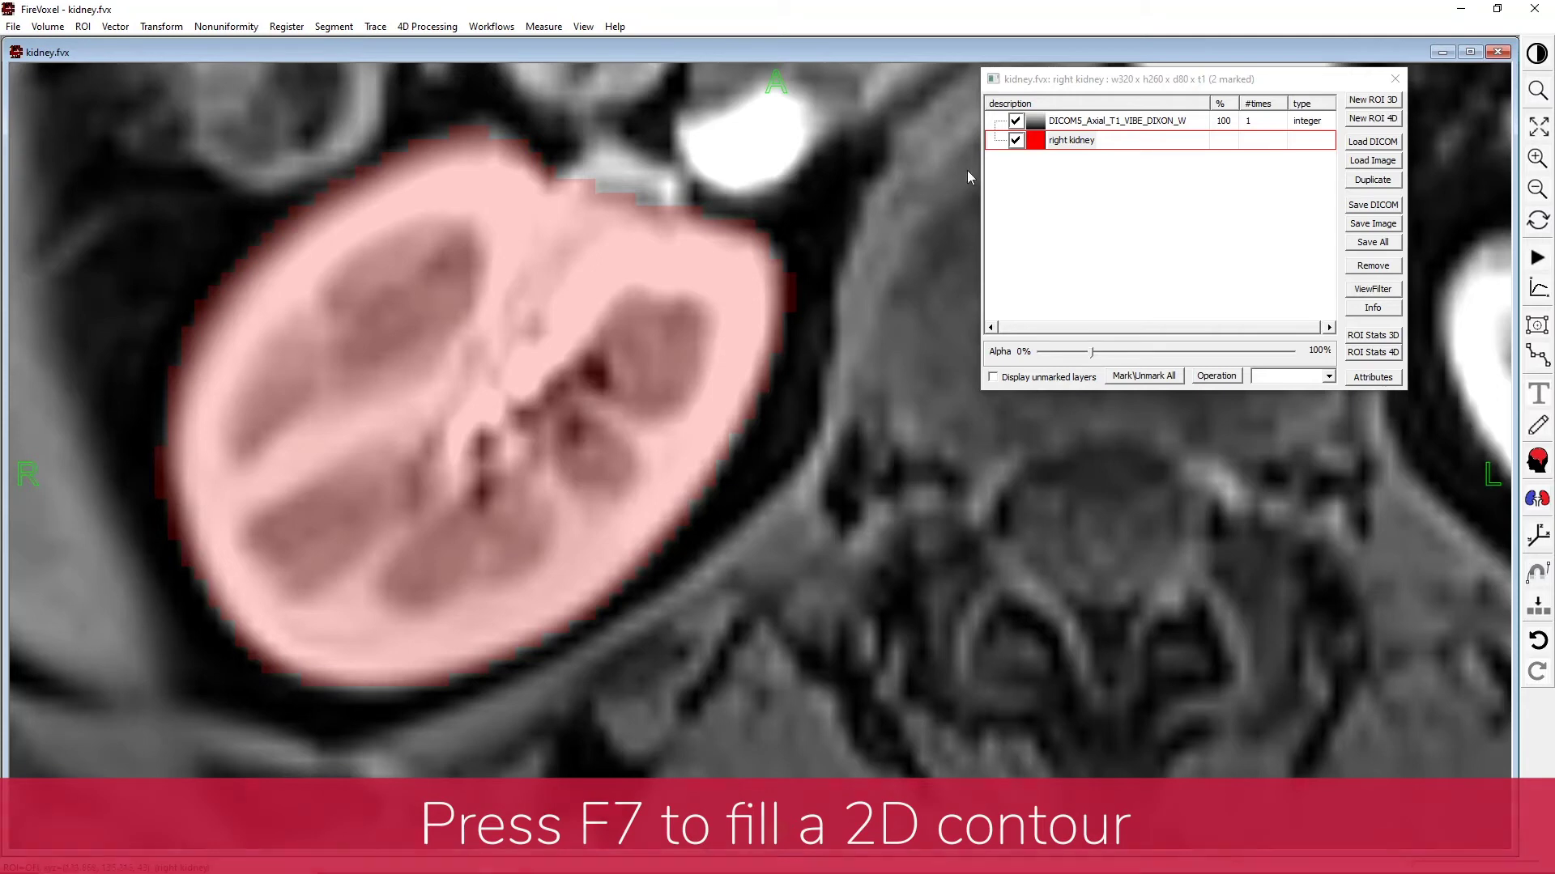
- Show all slices as a montage and reopen the layer control beside it
click(1395, 81)
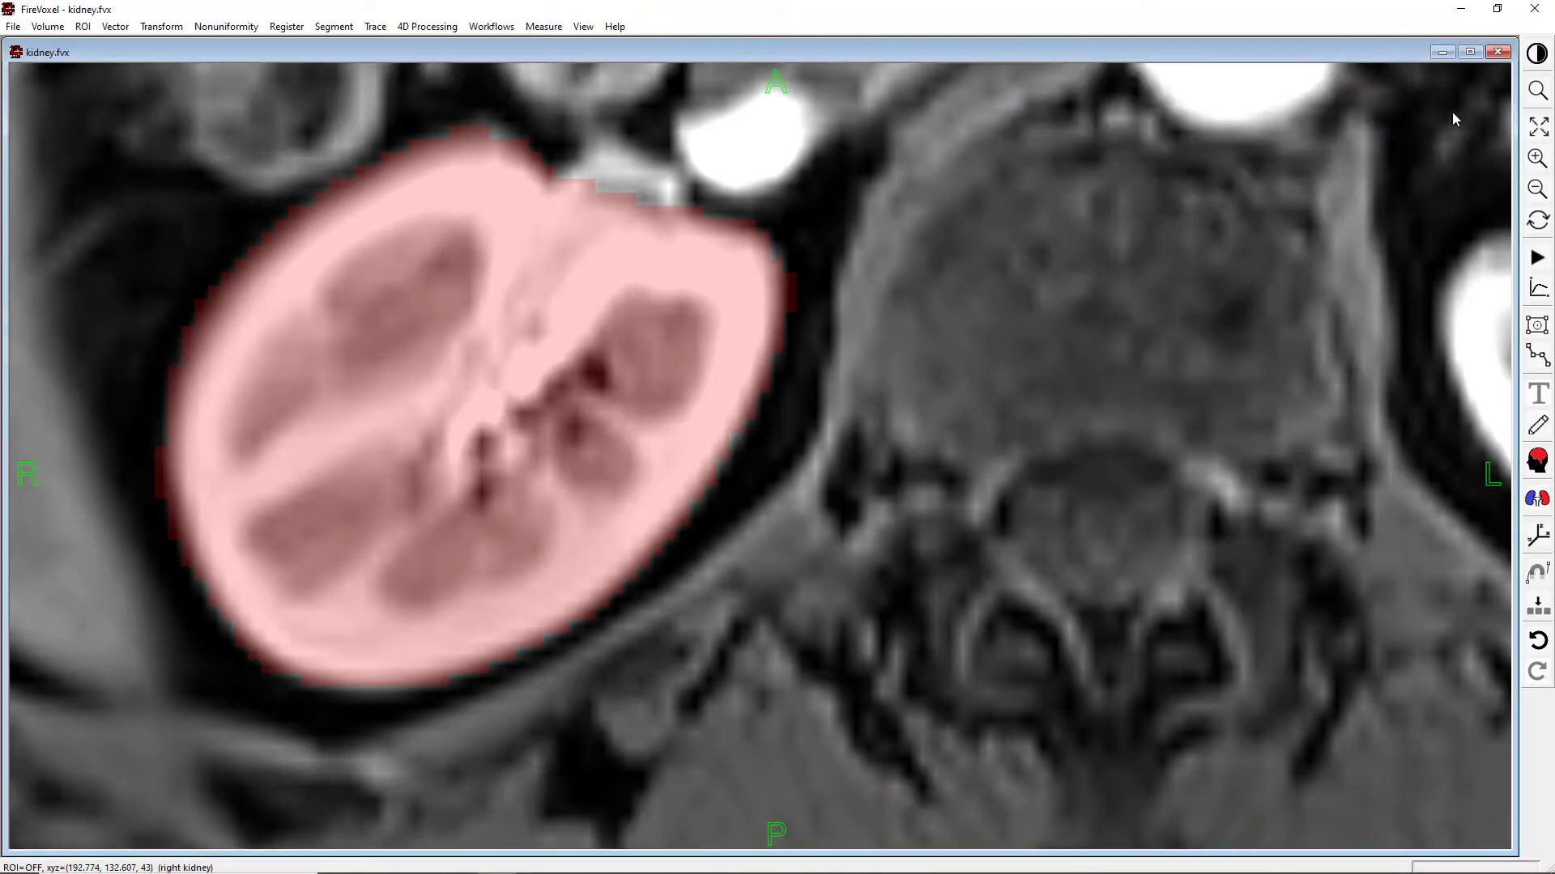
click(1538, 128)
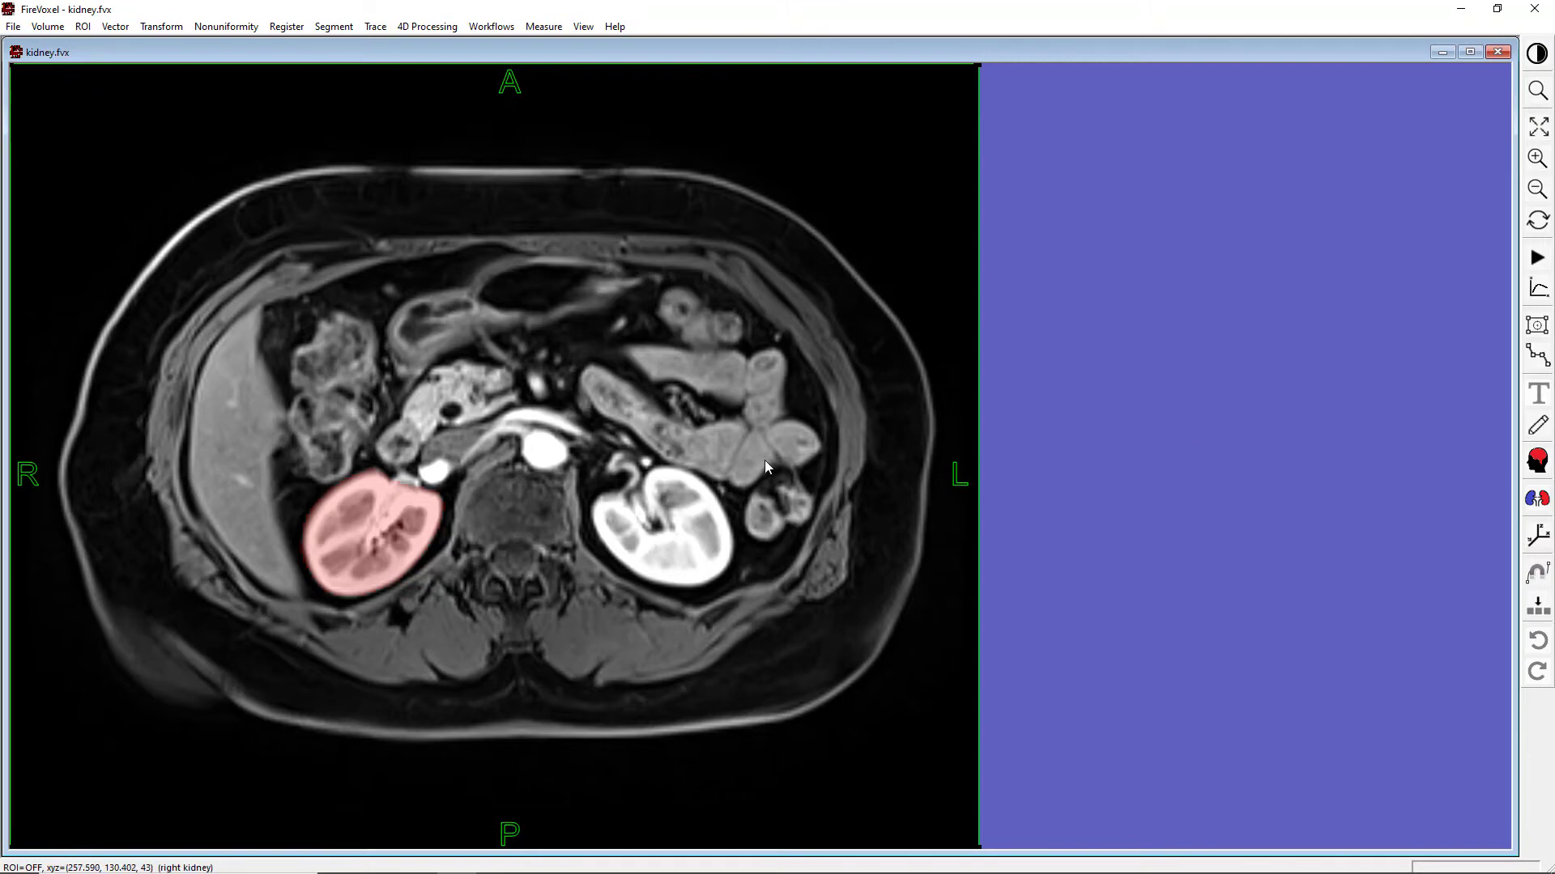
key(m)
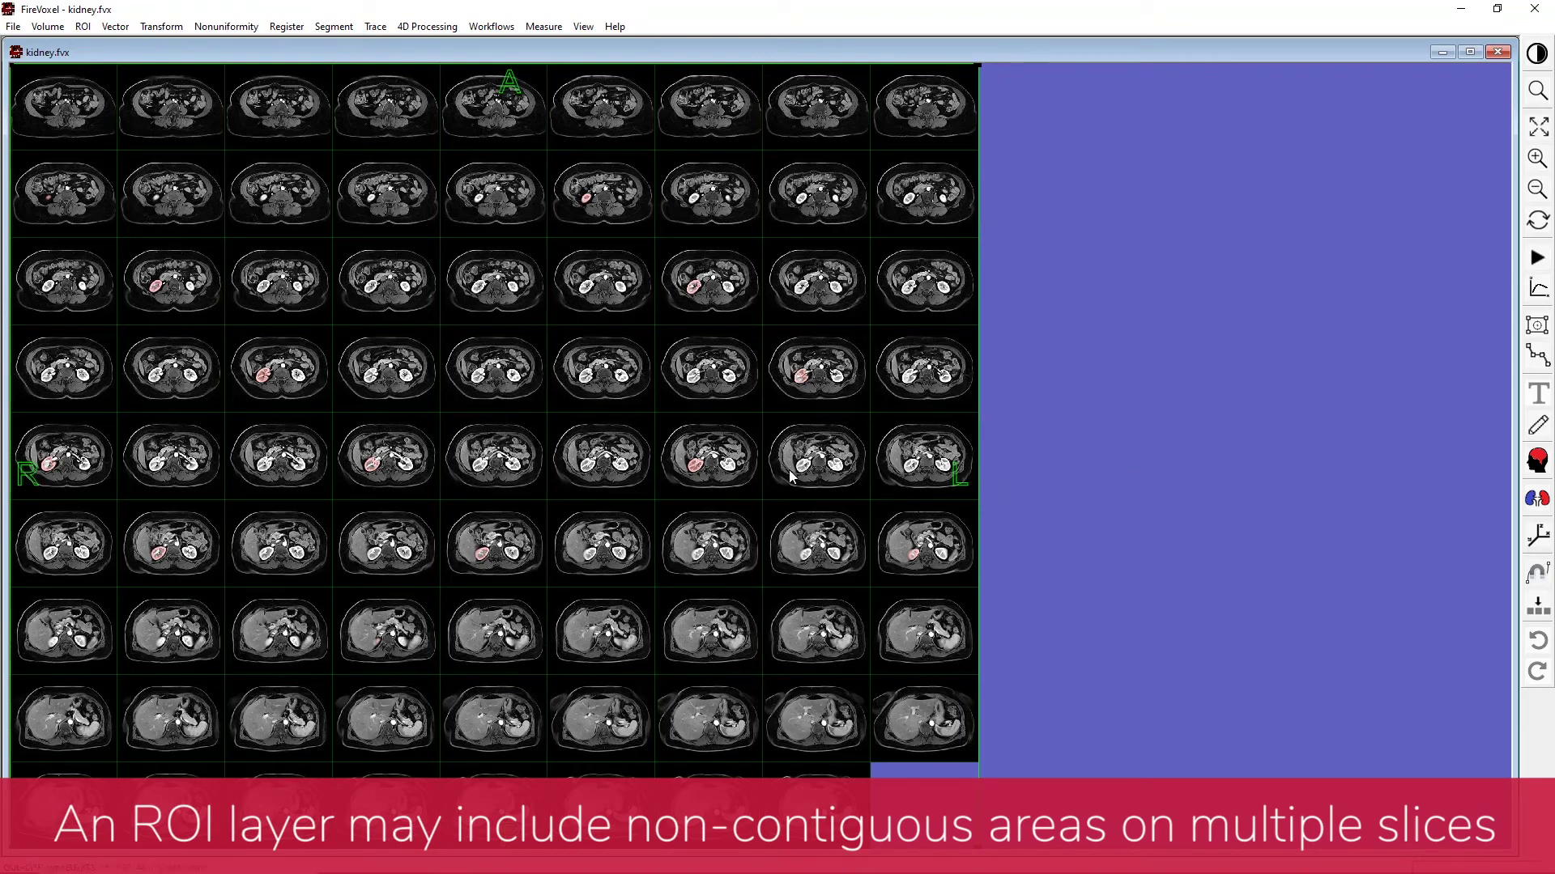
key(ctrl+l)
drag(169, 56, 1143, 81)
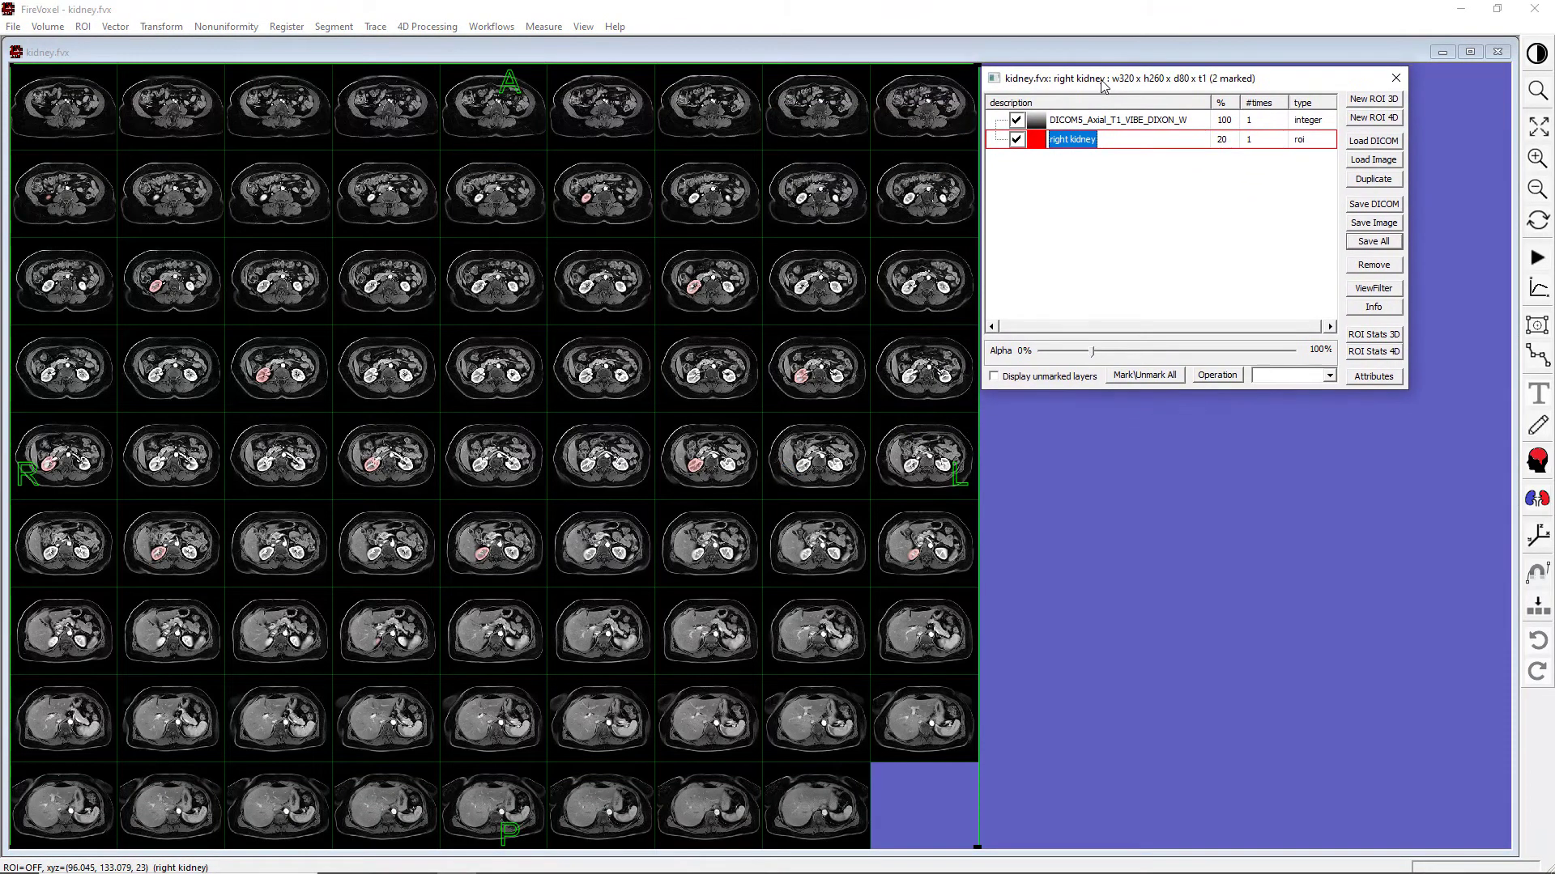
- Set the right kidney layer's opacity to 60% and interpolate the ROI between slices with Fill 2D Contours and Morph Convex
click(1237, 353)
click(1249, 353)
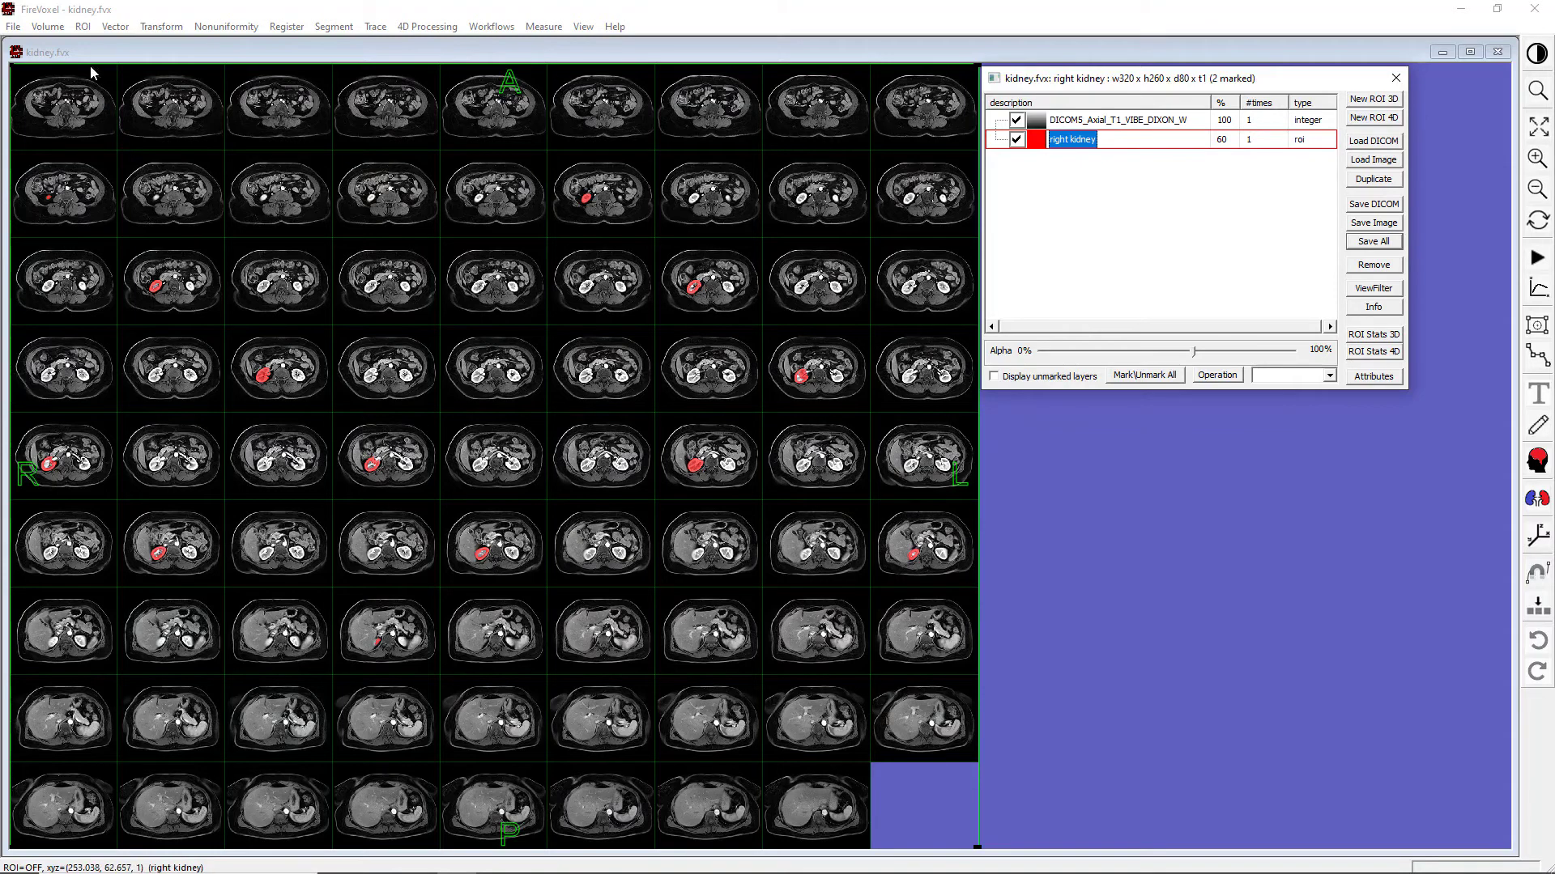
click(84, 27)
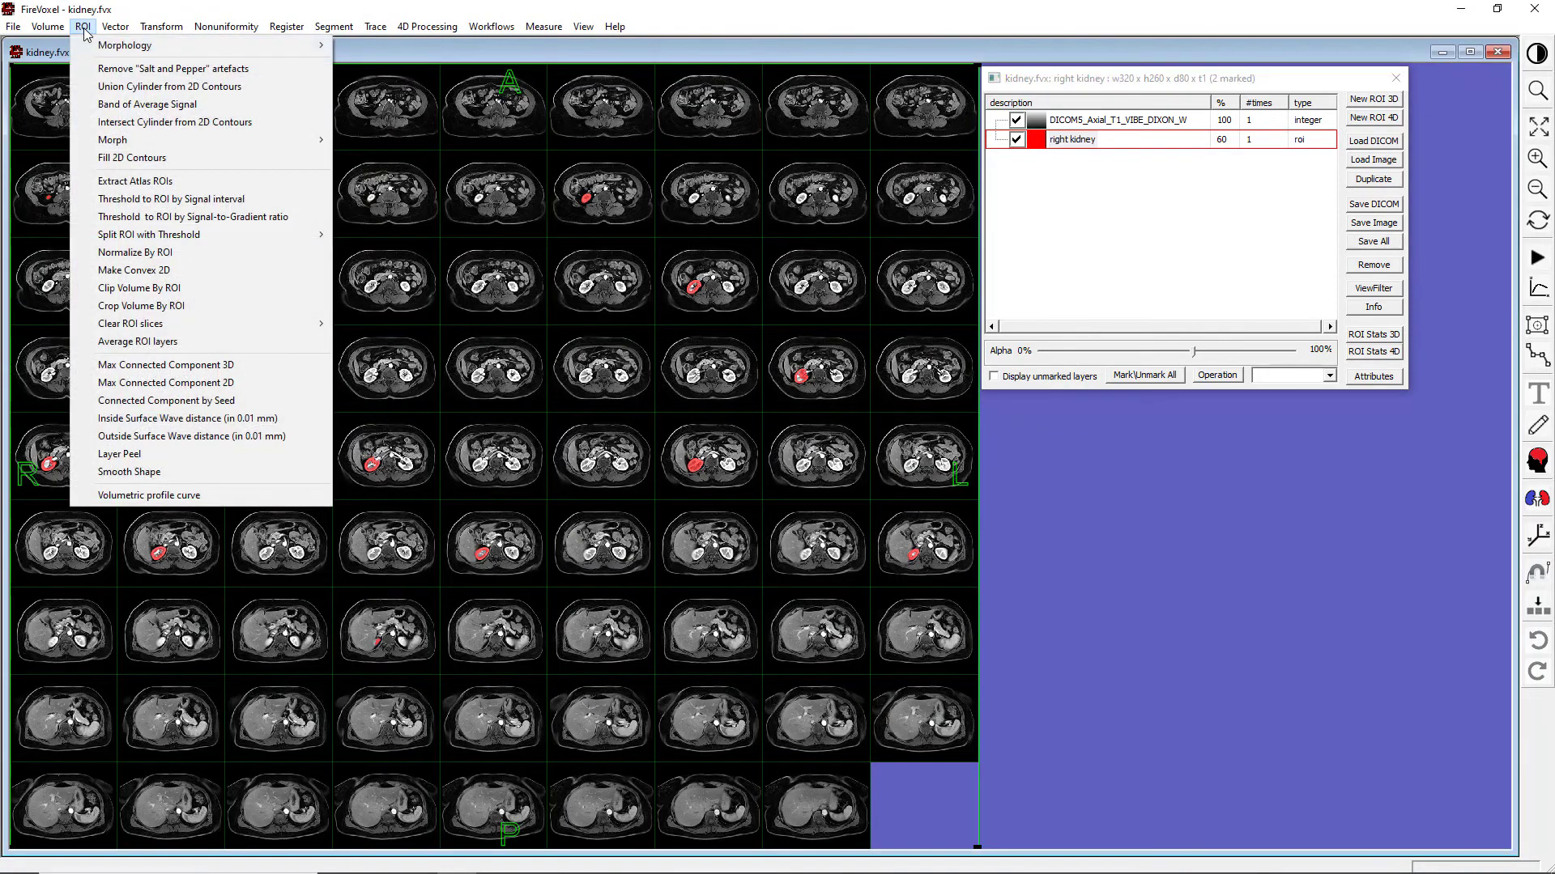
mouse_move(262, 140)
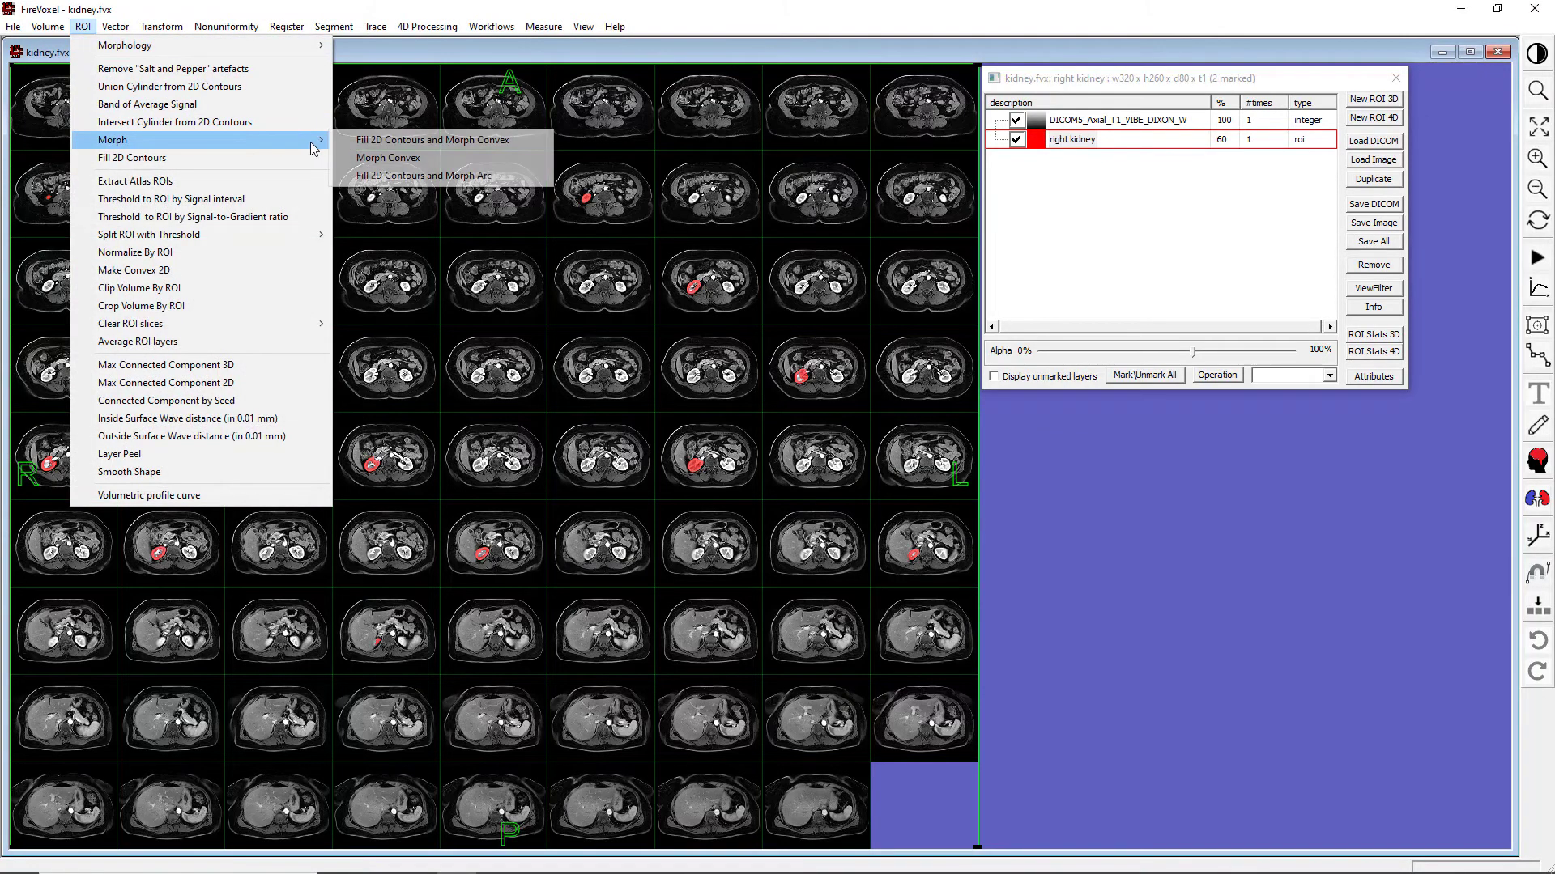
click(354, 143)
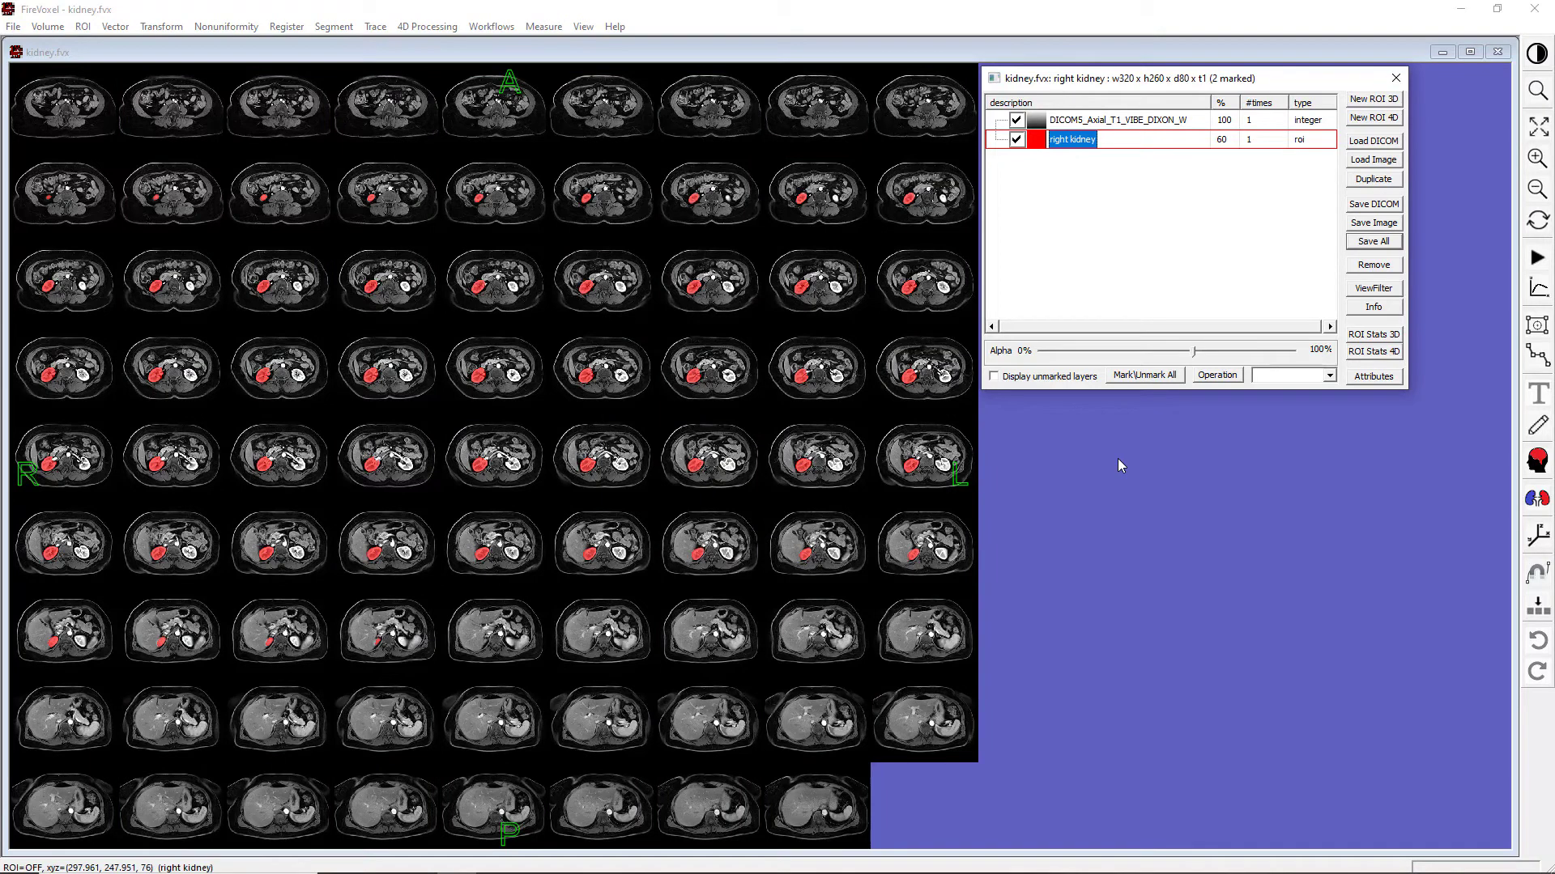
- Reduce the right kidney layer's opacity to 20%, close the layer control and enlarge axial slice 43 from the montage
click(1076, 352)
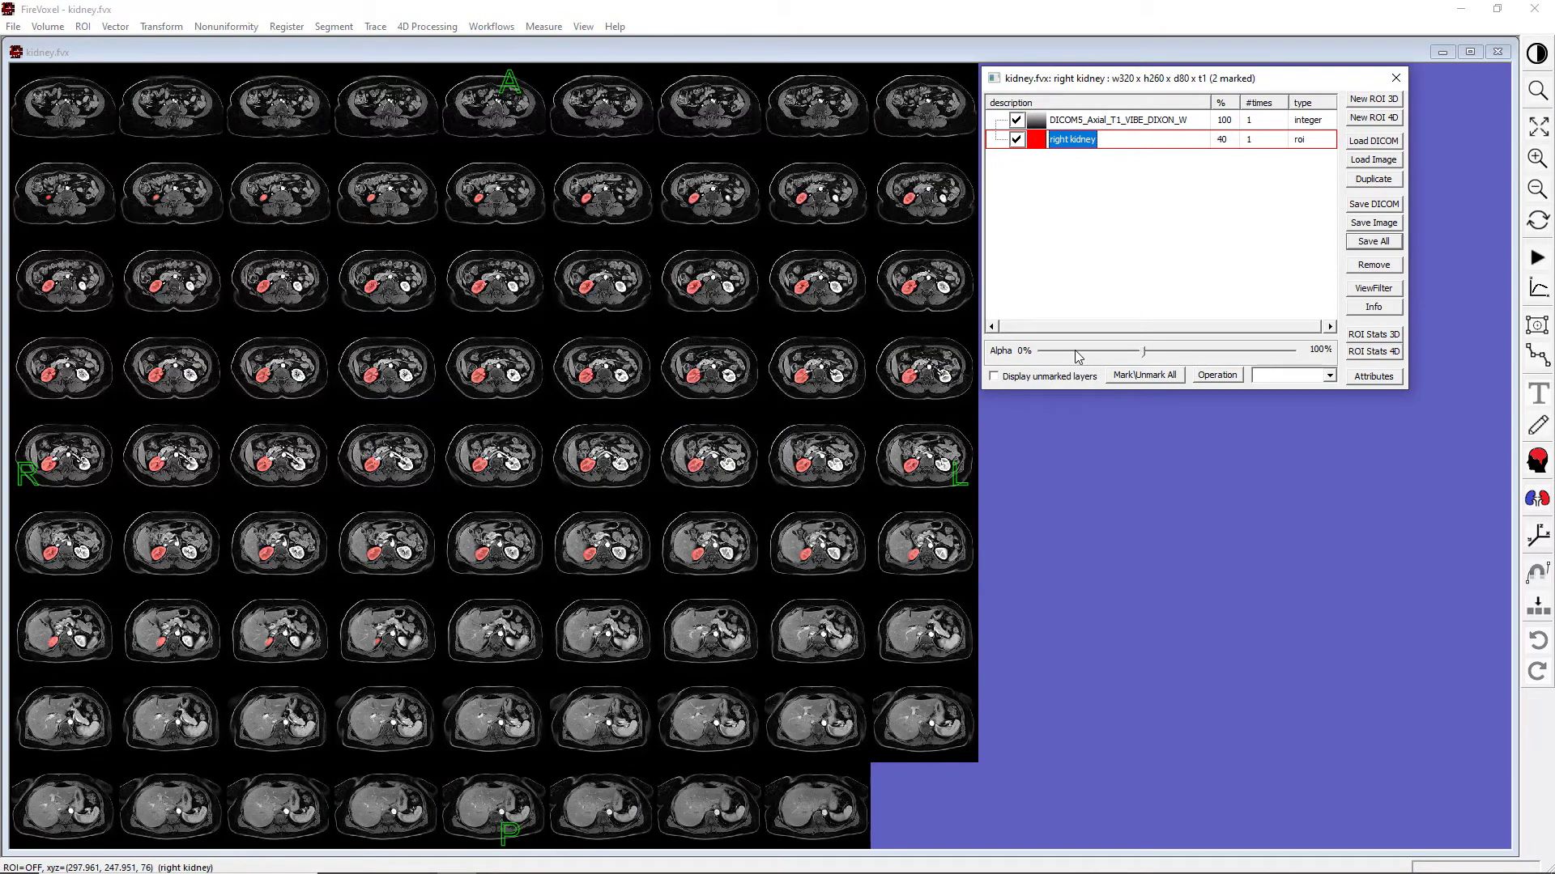
click(1395, 78)
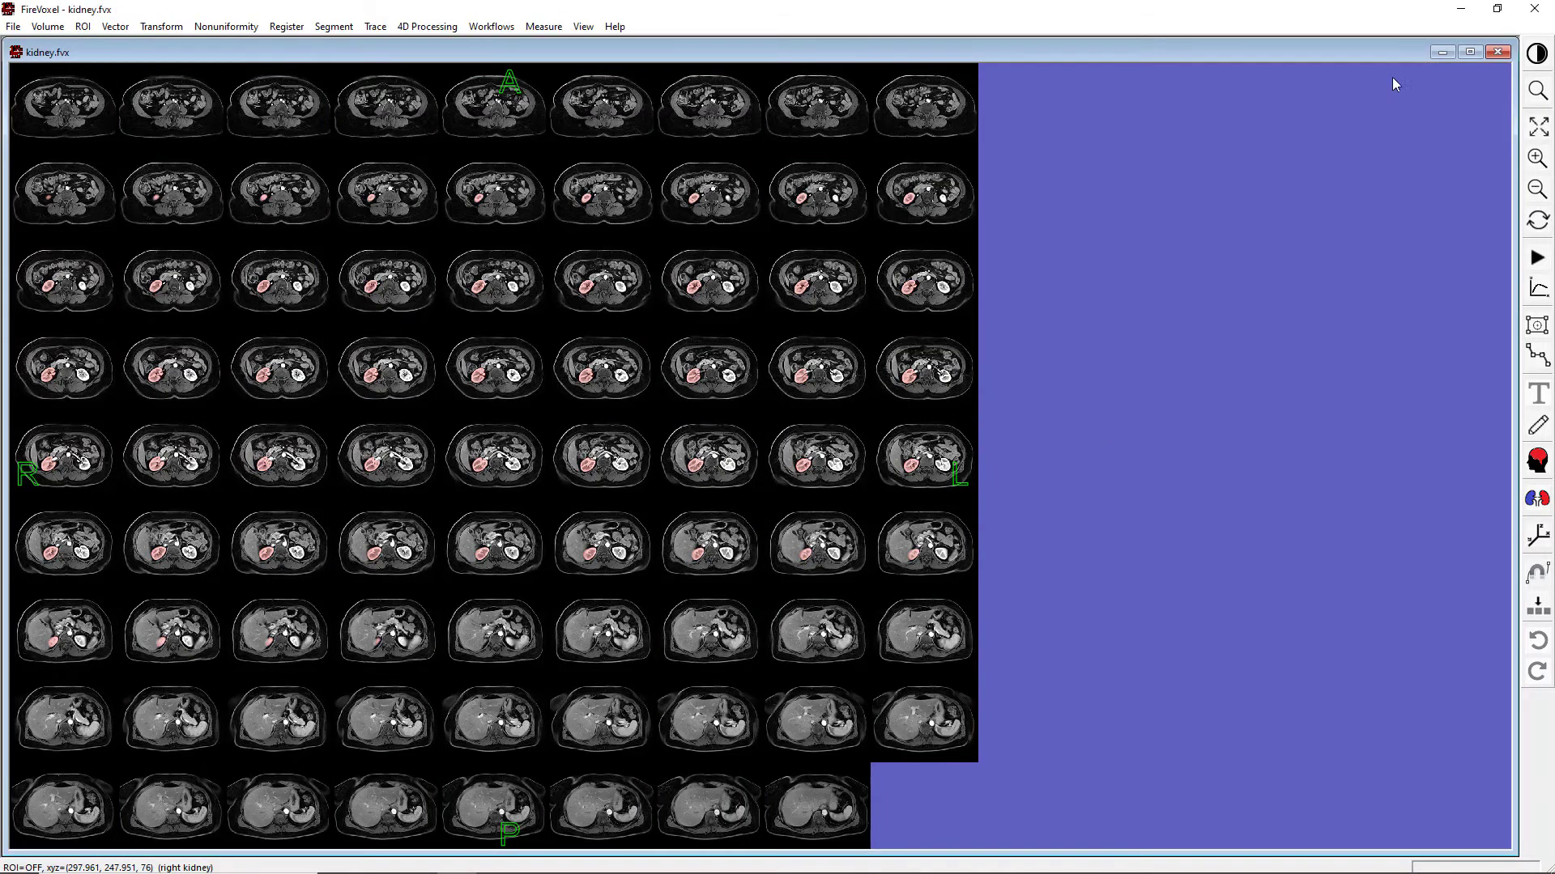
double_click(710, 459)
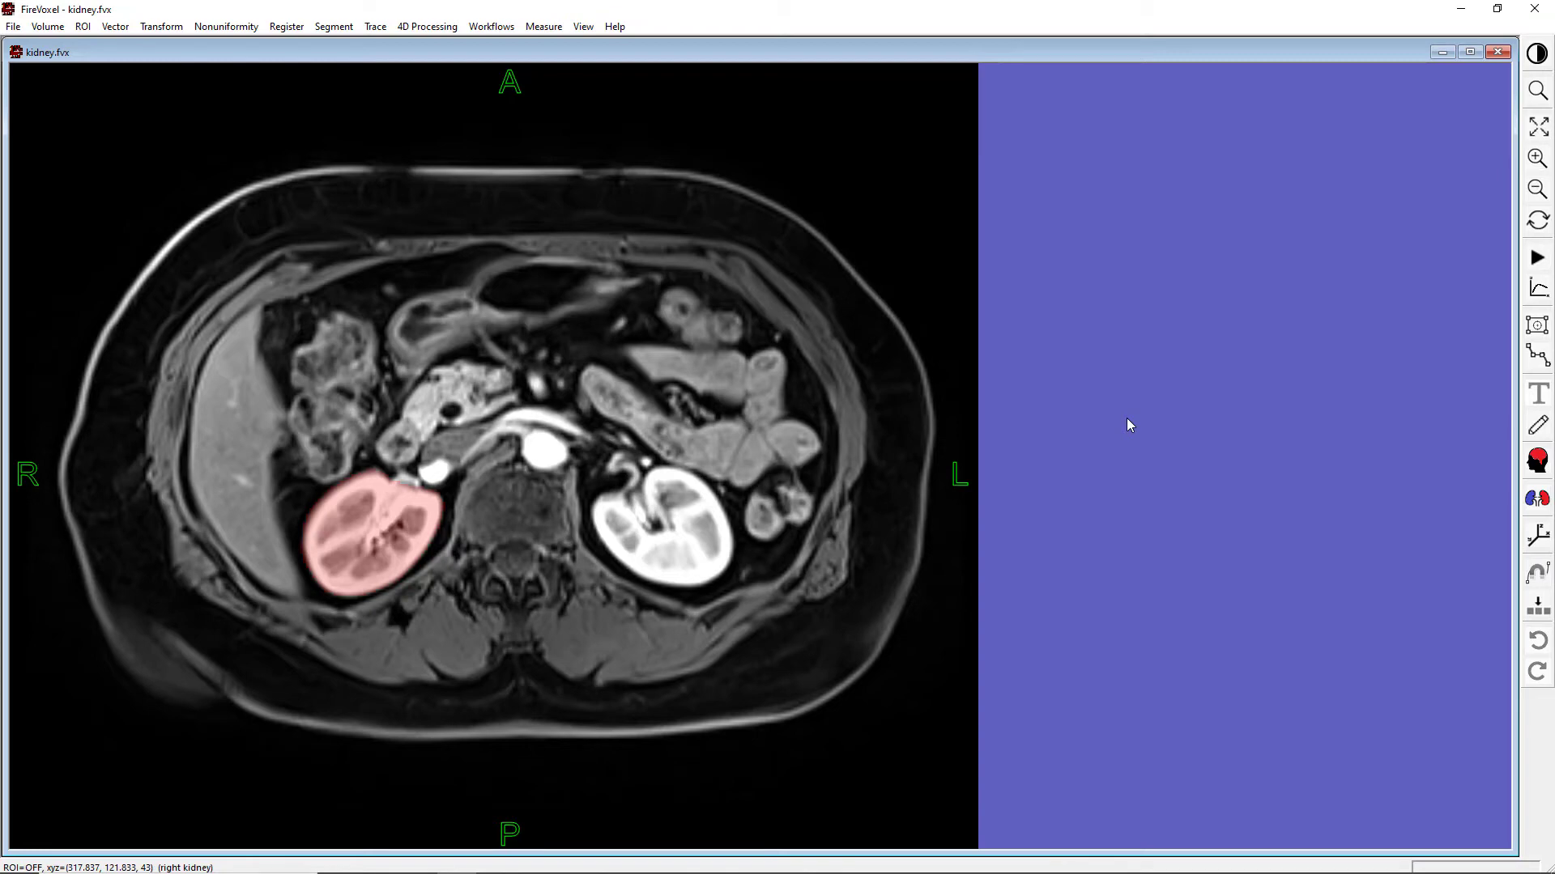
- Display orthogonal projections, center the crosshair on the right kidney and check the ROI through neighboring axial slices
click(1538, 537)
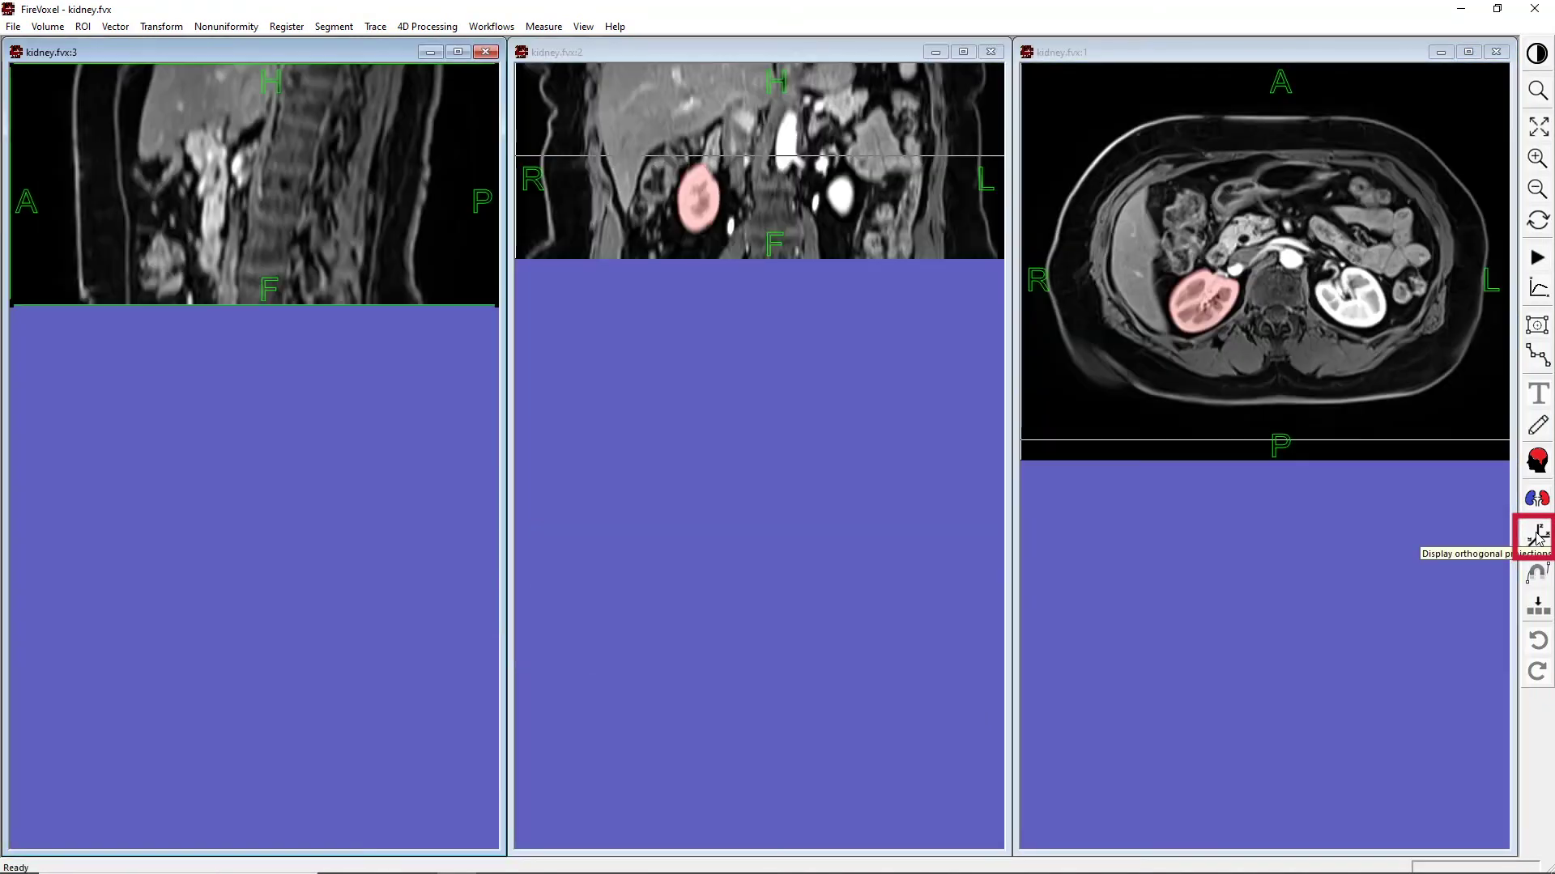
click(1206, 305)
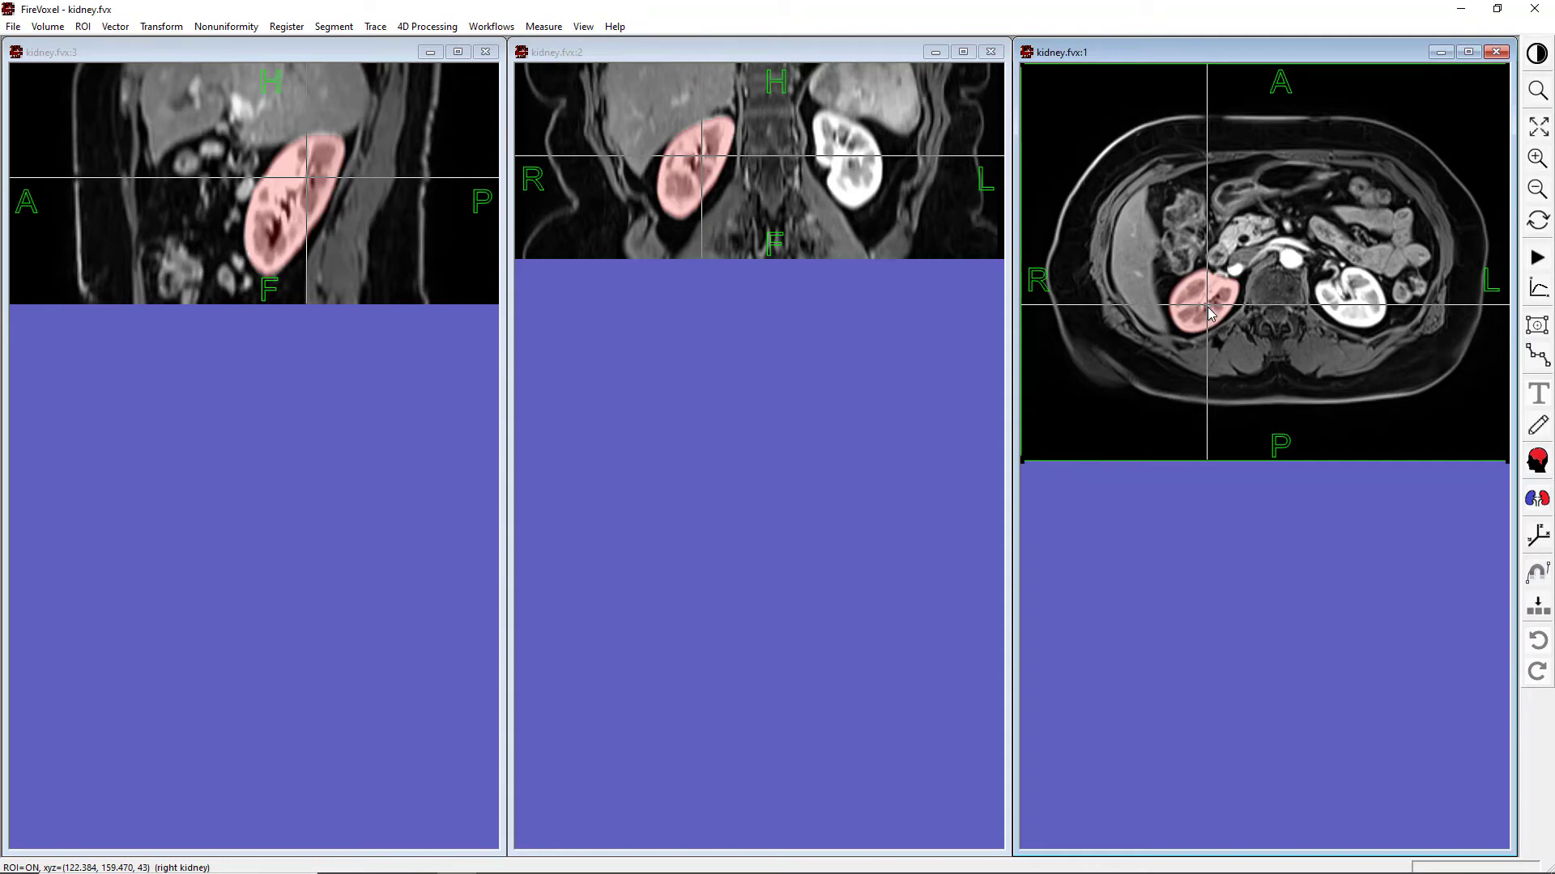
scroll(1207, 308, down, 4)
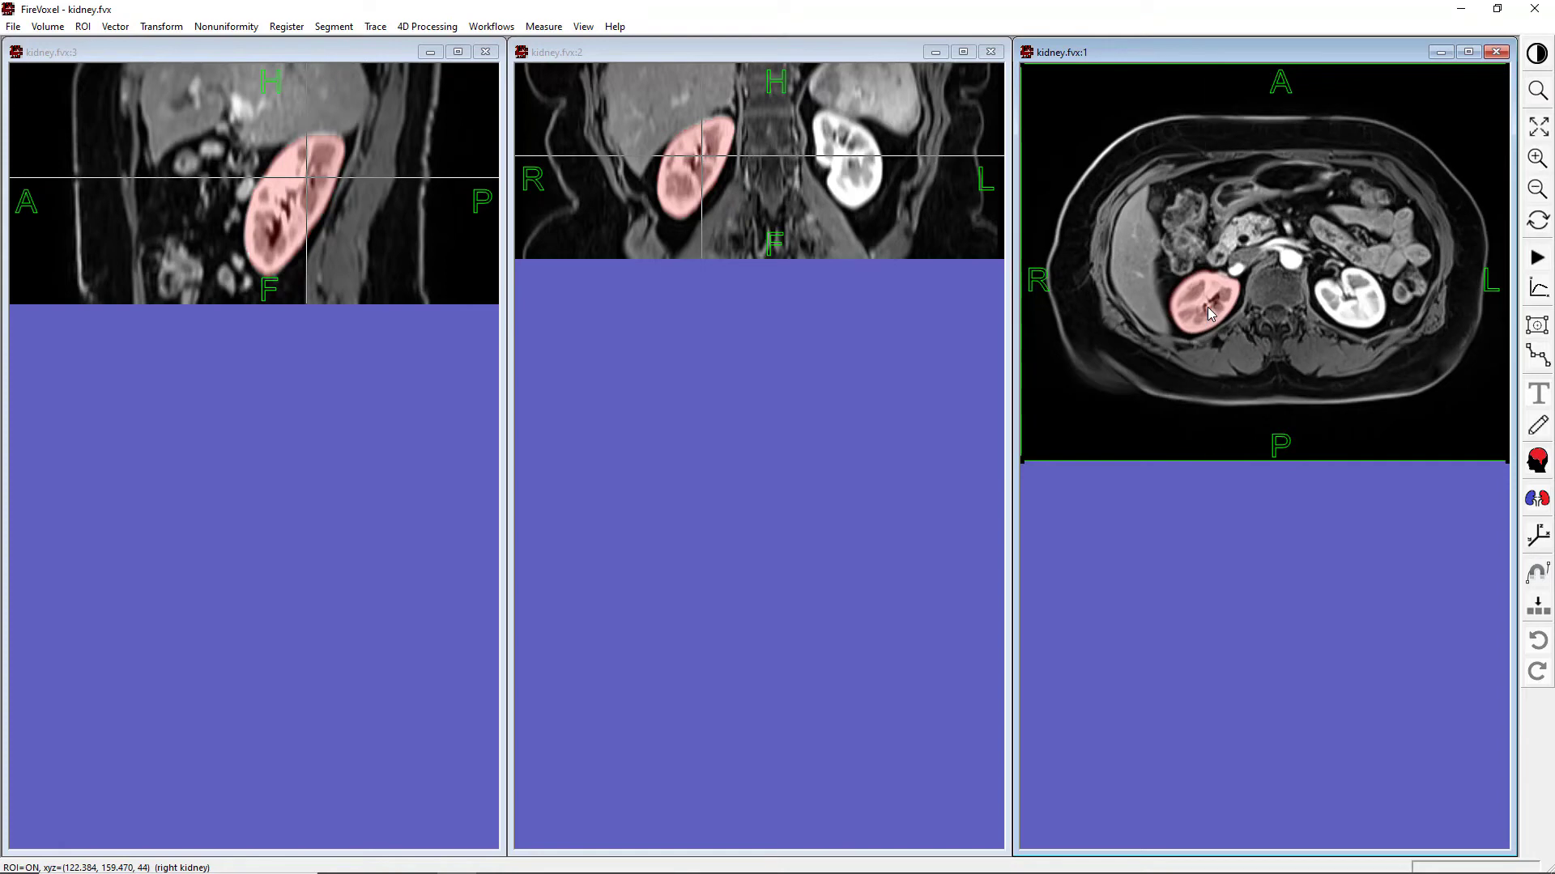
scroll(1207, 308, down, 2)
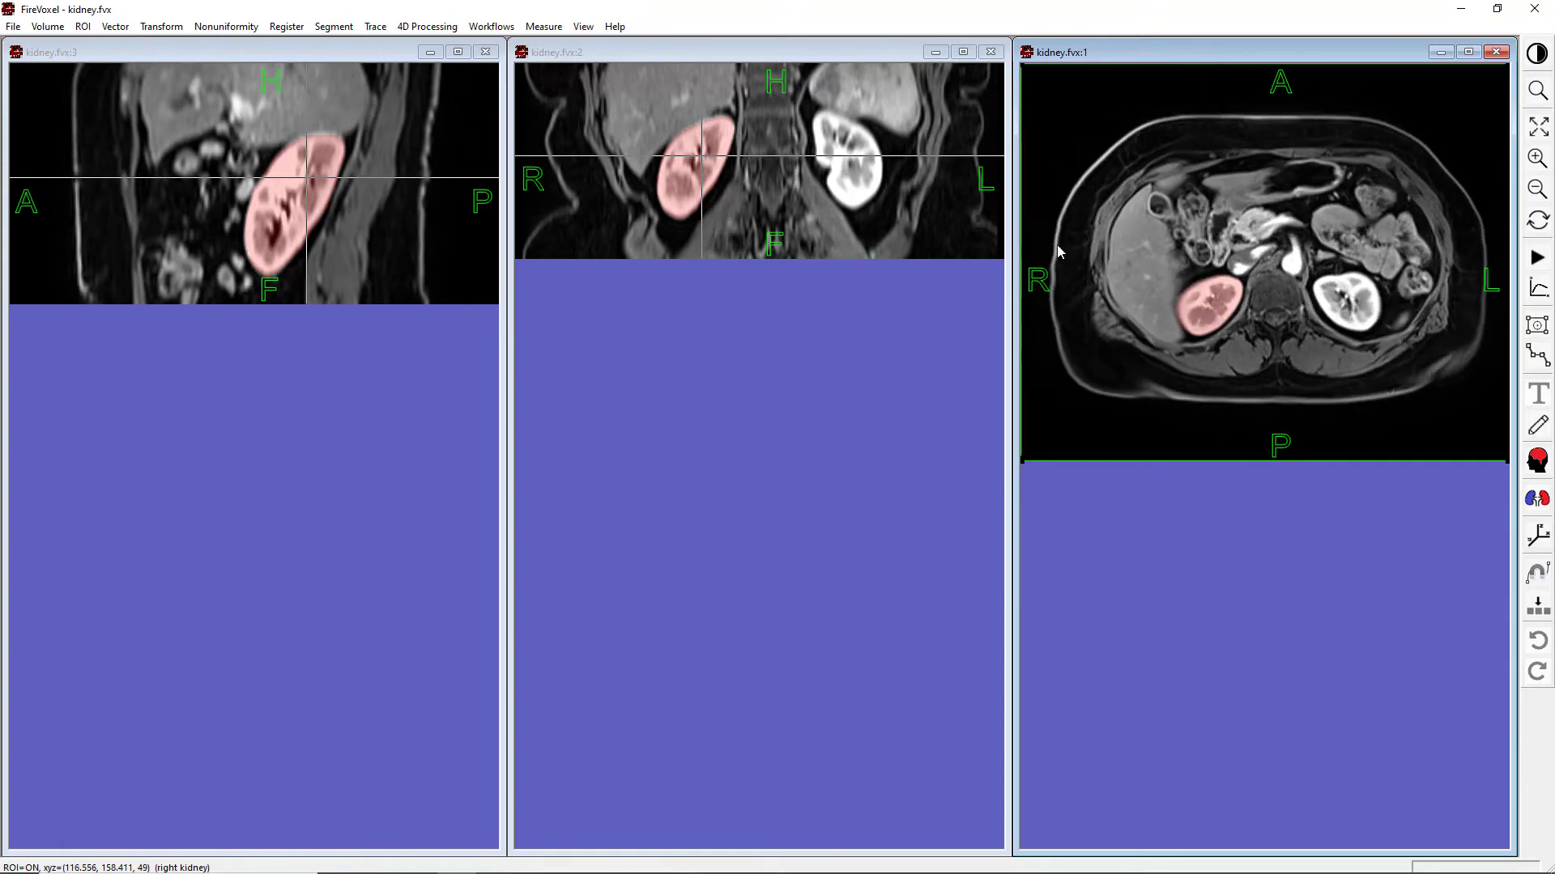
- Examine the right kidney ROI through the coronal and sagittal slices, then return to the single axial view
click(795, 176)
scroll(794, 175, down, 1)
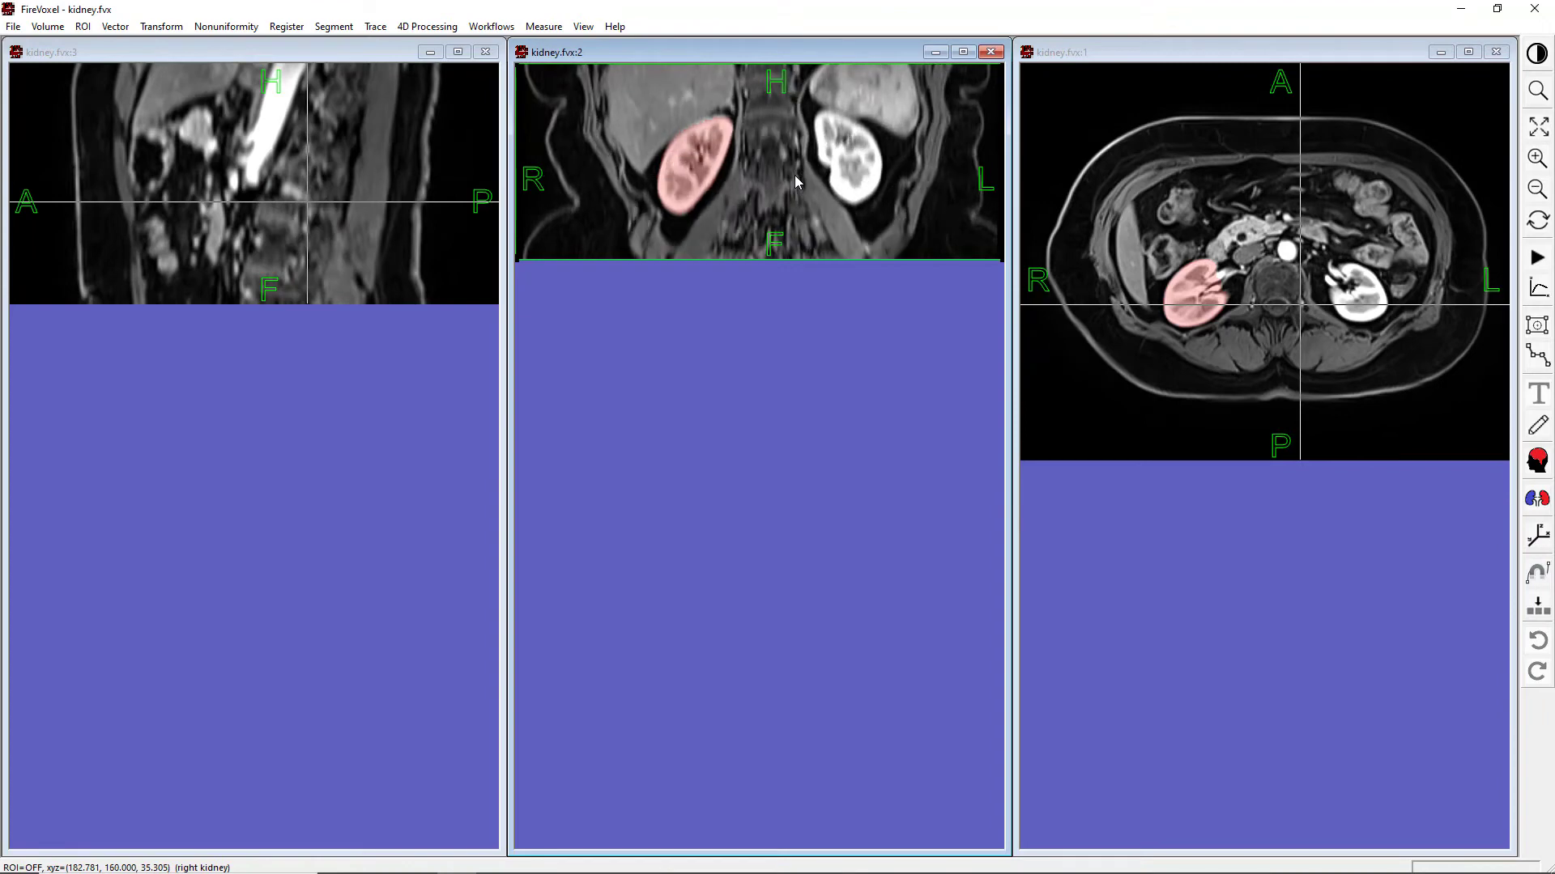
scroll(794, 175, up, 1)
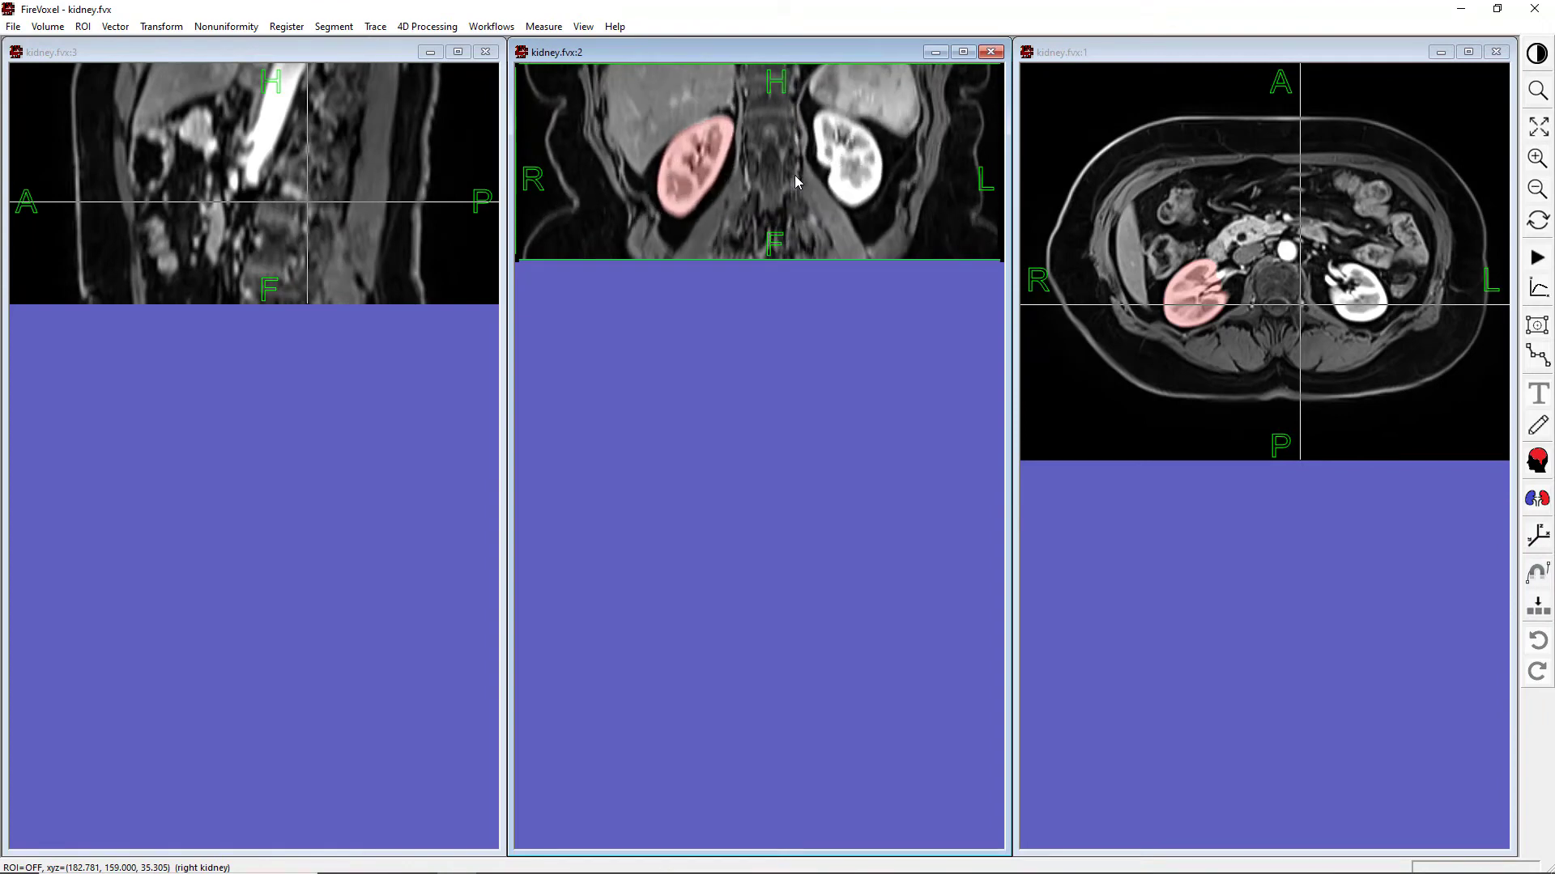
click(706, 159)
click(277, 209)
scroll(277, 208, down, 4)
scroll(277, 204, up, 2)
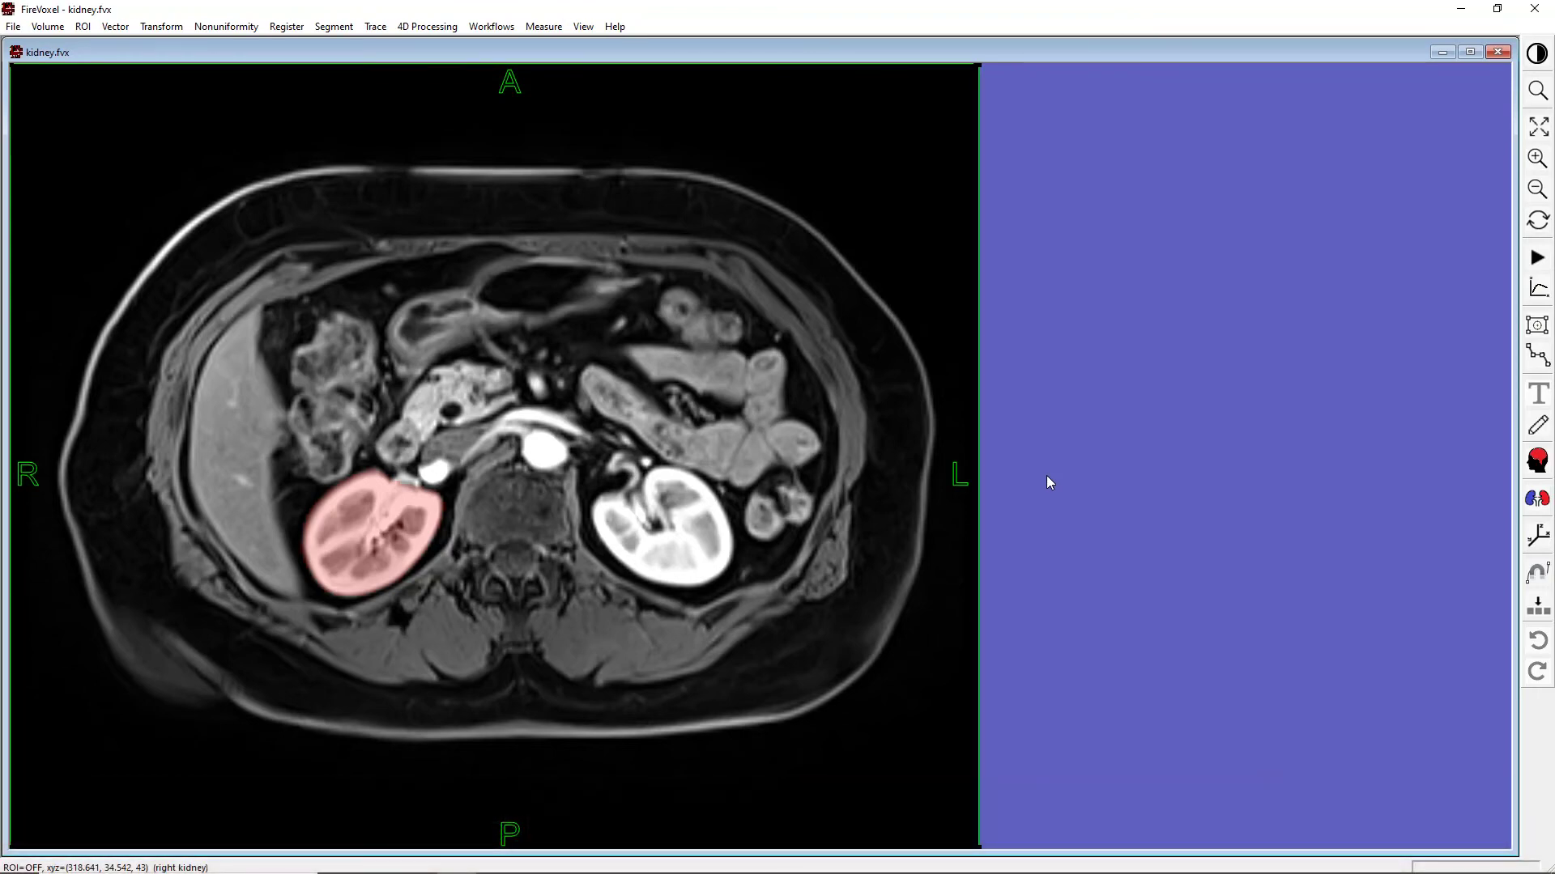
- Reopen the layer control beside the image and inspect the right kidney's 3D ROI statistics and signal histogram
key(F3)
drag(342, 59, 1213, 84)
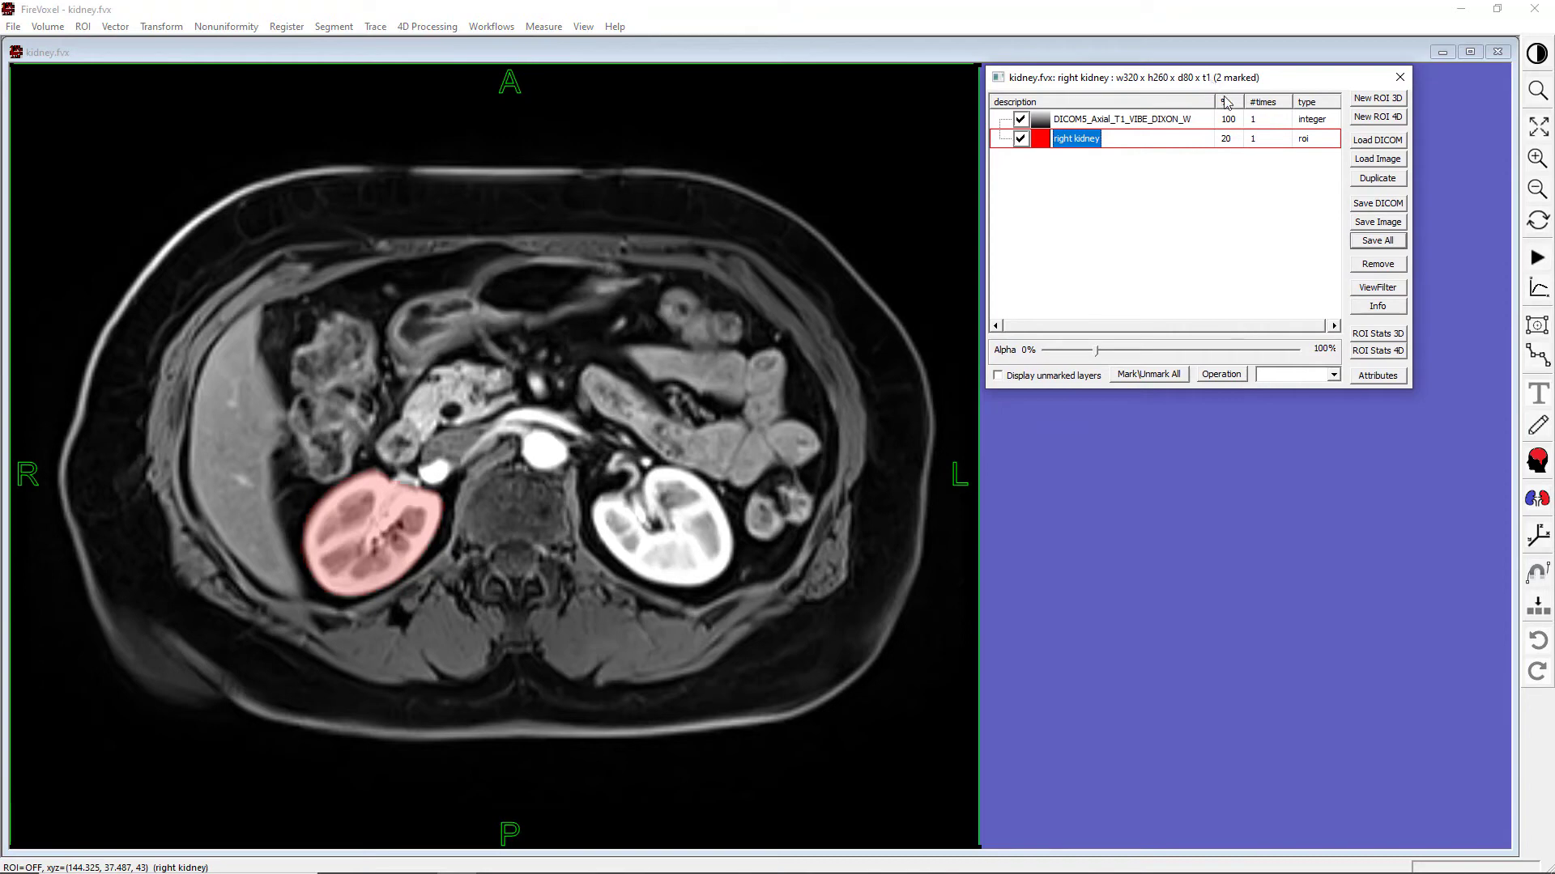
click(1381, 334)
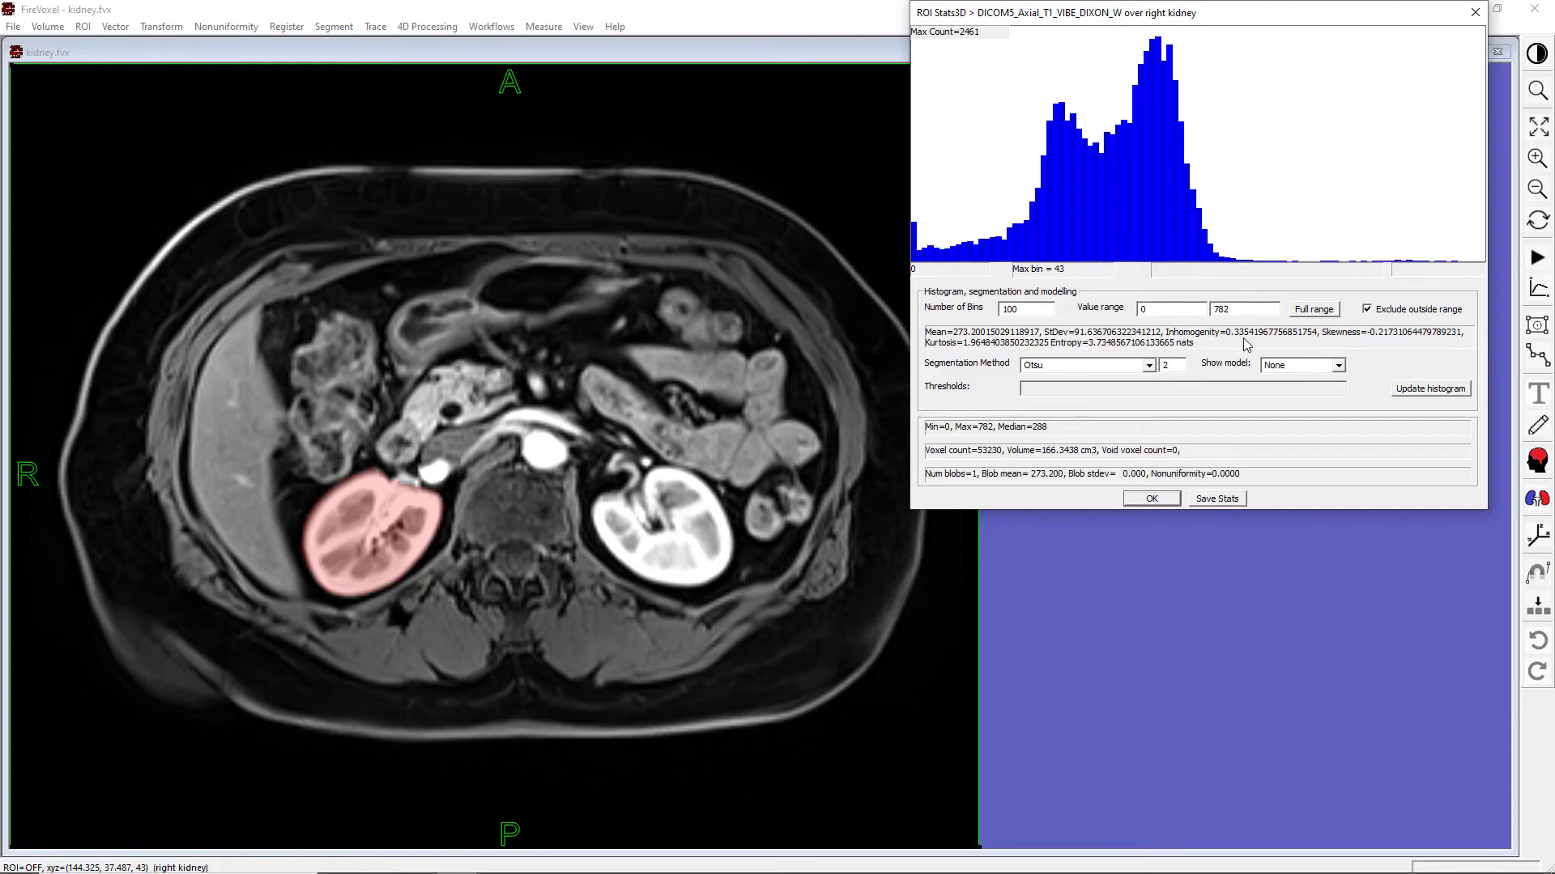
mouse_move(1052, 187)
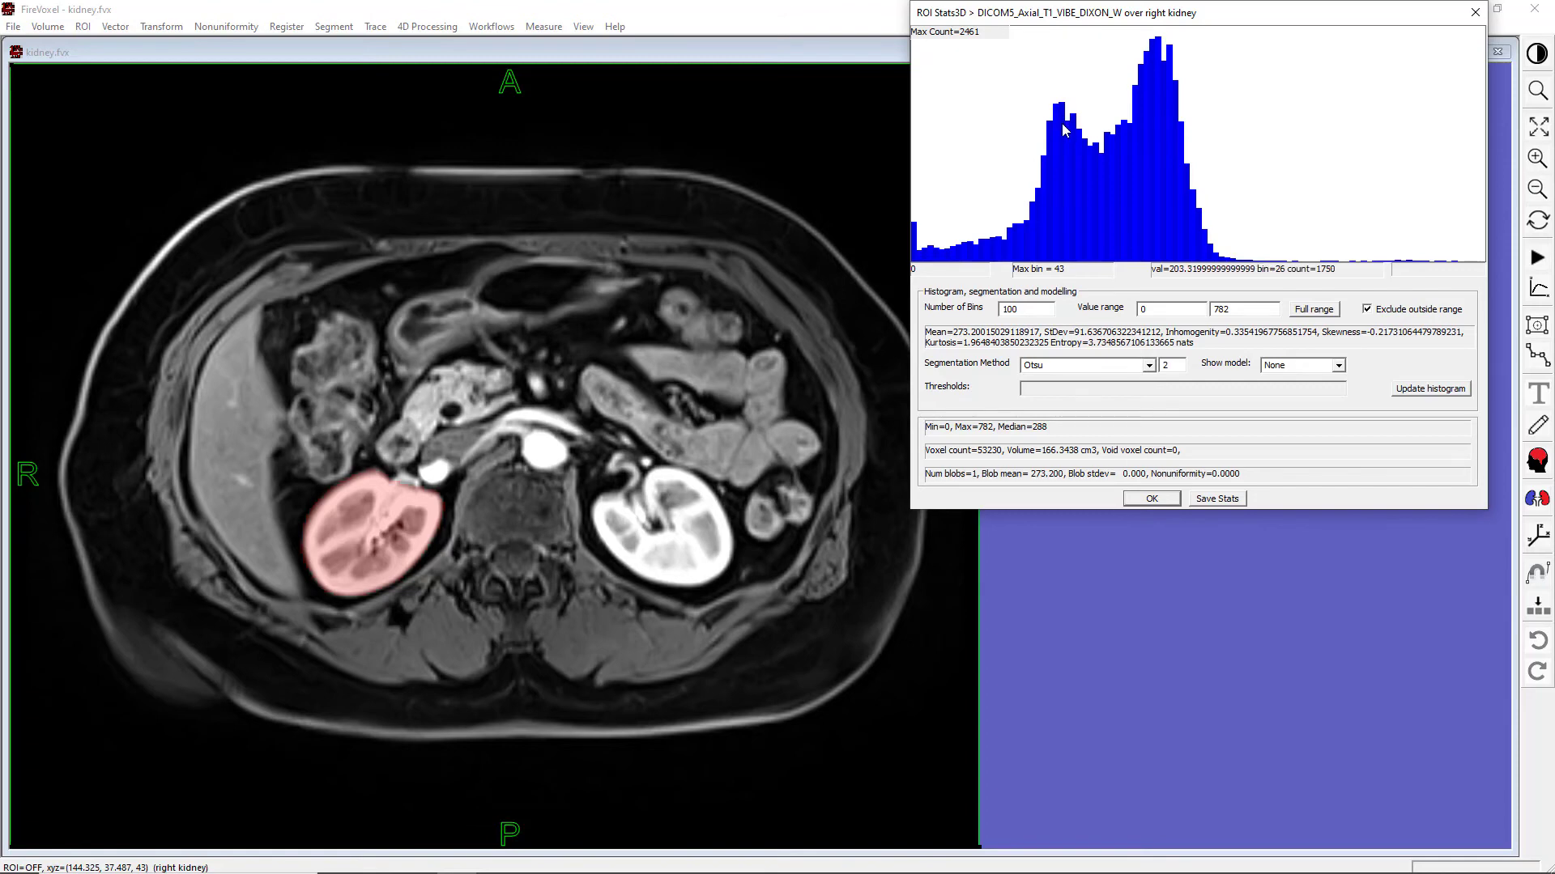
- Restrict the ROI histogram's value range to 100 through 500 and update the histogram
double_click(1021, 309)
double_click(1178, 309)
text(100)
key(Tab)
text(500)
click(1430, 387)
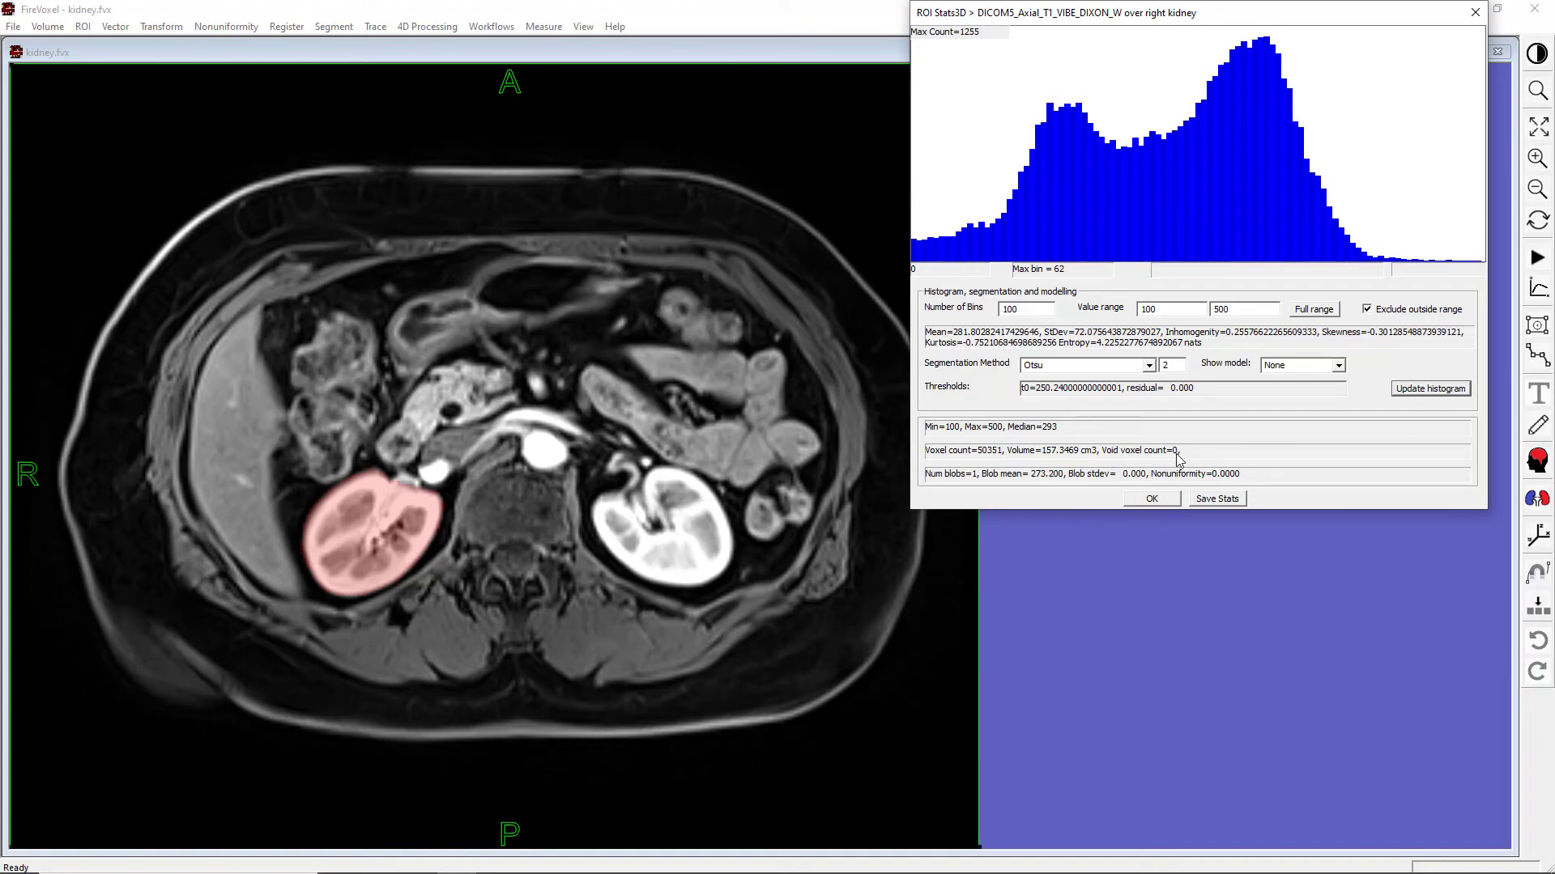
- Save the ROI statistics to a file named rk-roi
click(1226, 499)
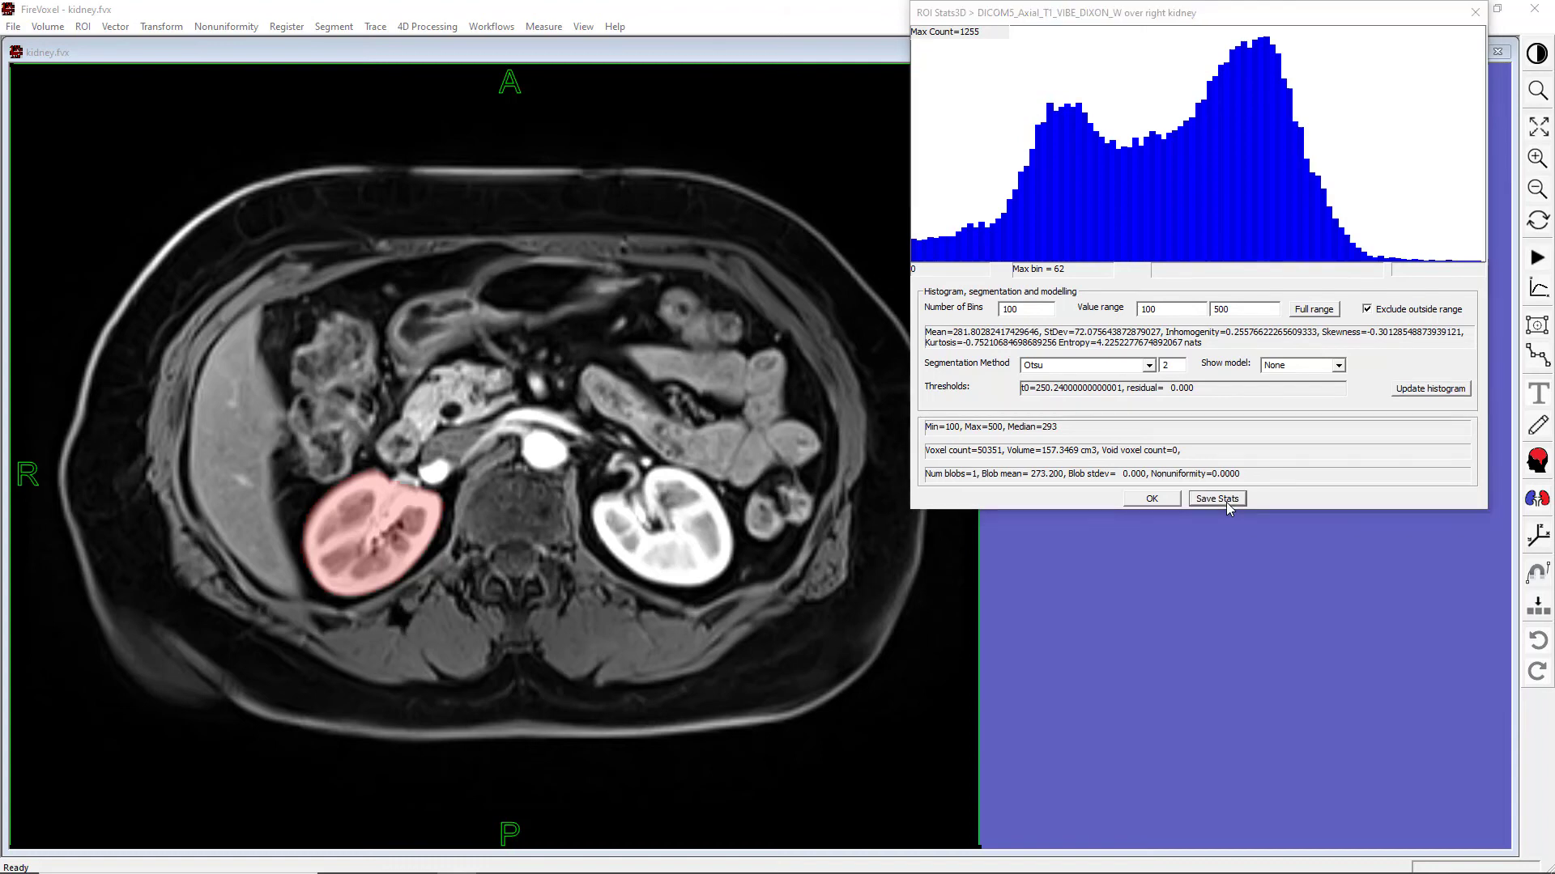
text(rk-roi)
key(Return)
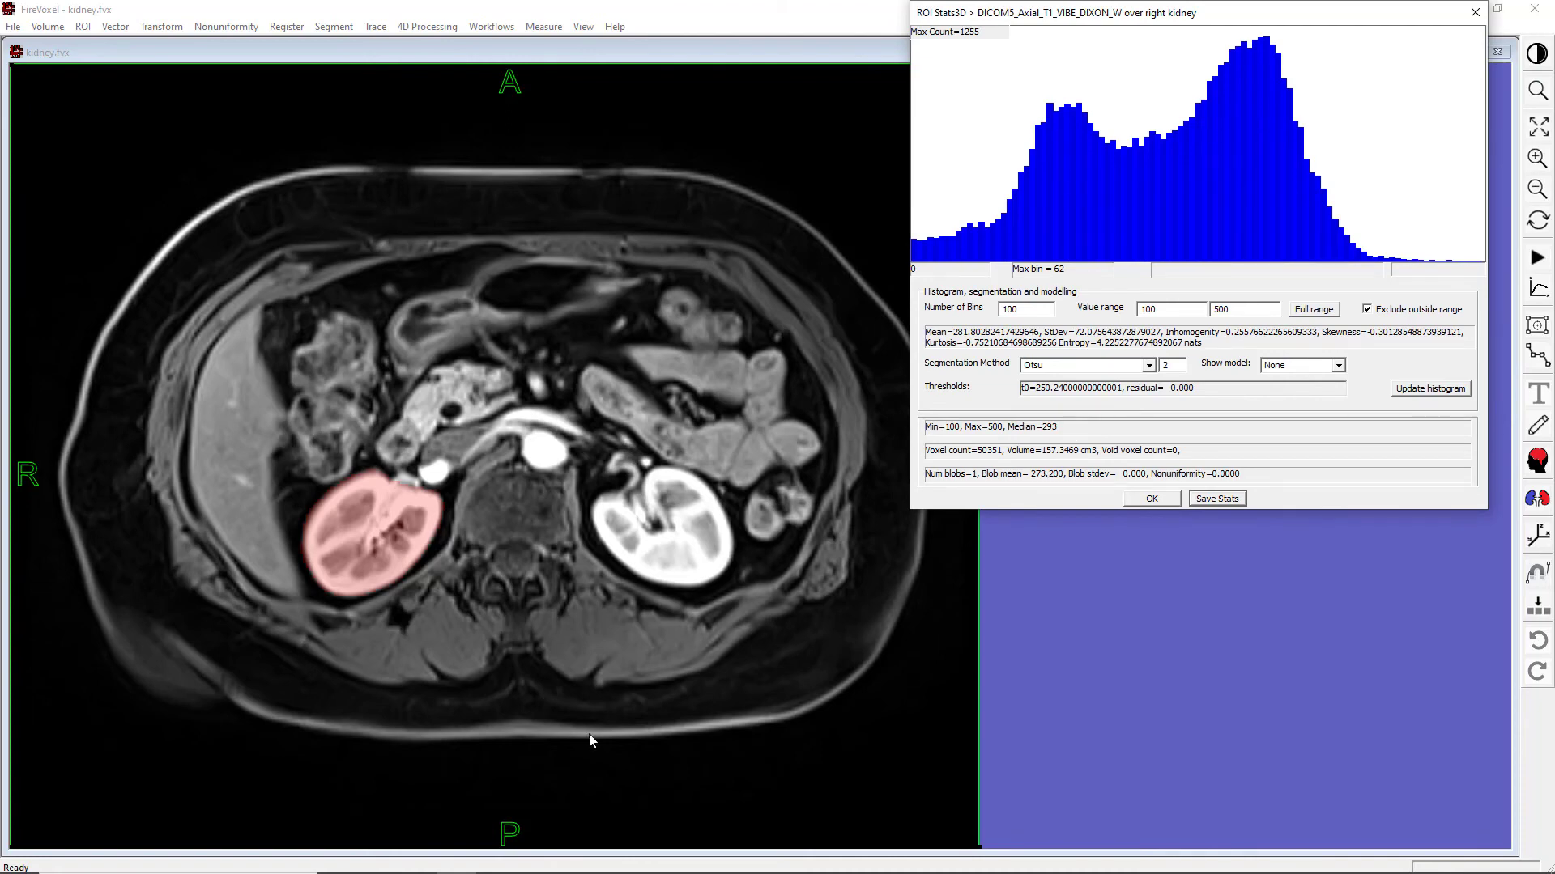
- Open the rk-roi file from the Image Processing Projects folder, review its statistics and bin table, and close the file, folder and statistics windows
click(405, 860)
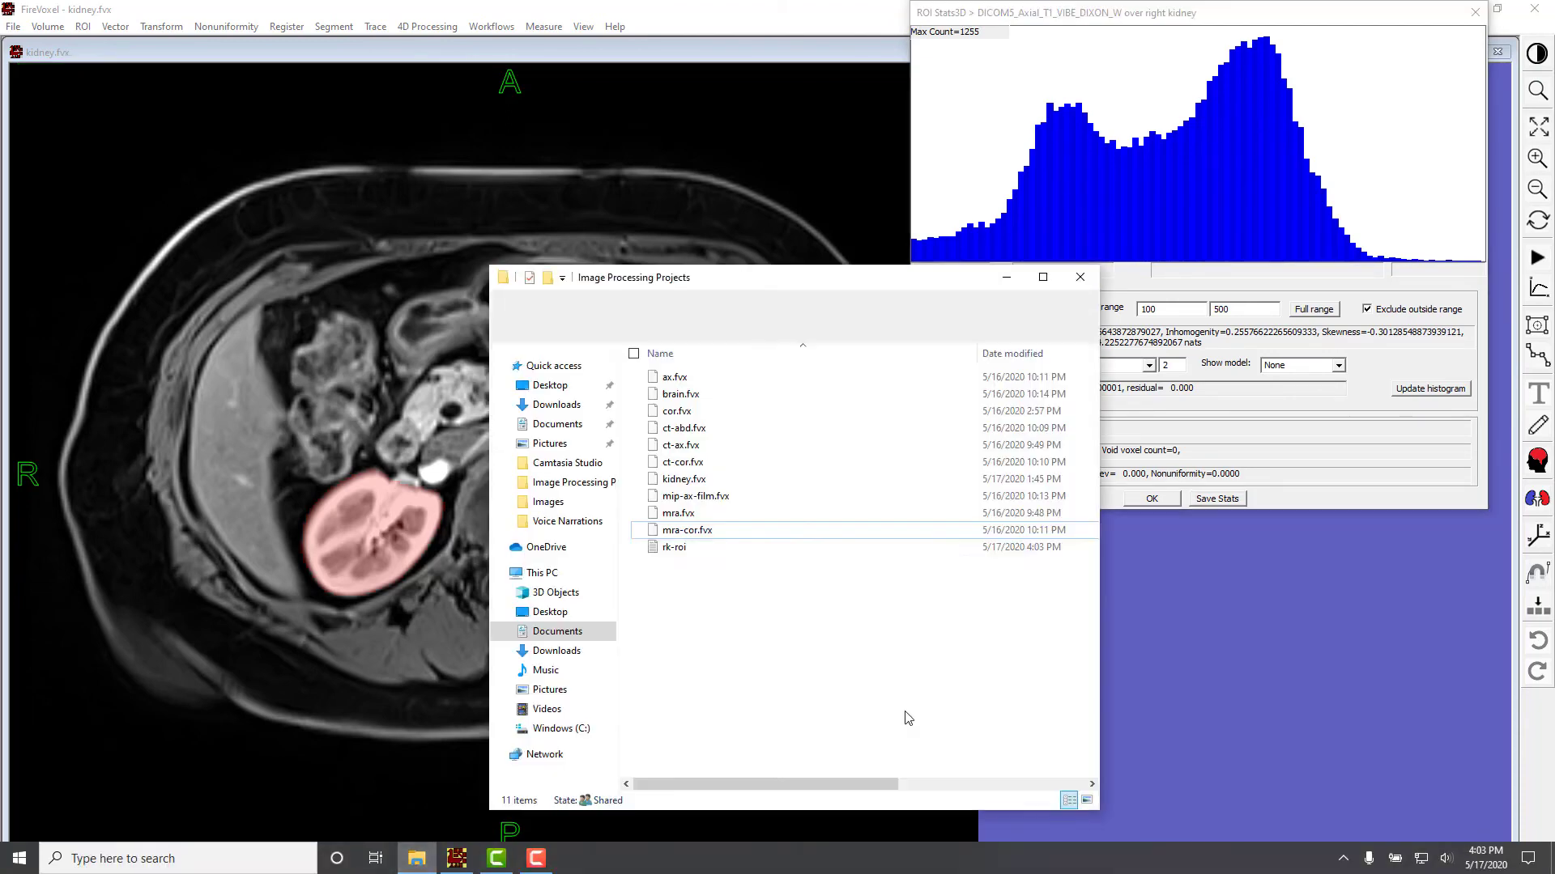
double_click(689, 548)
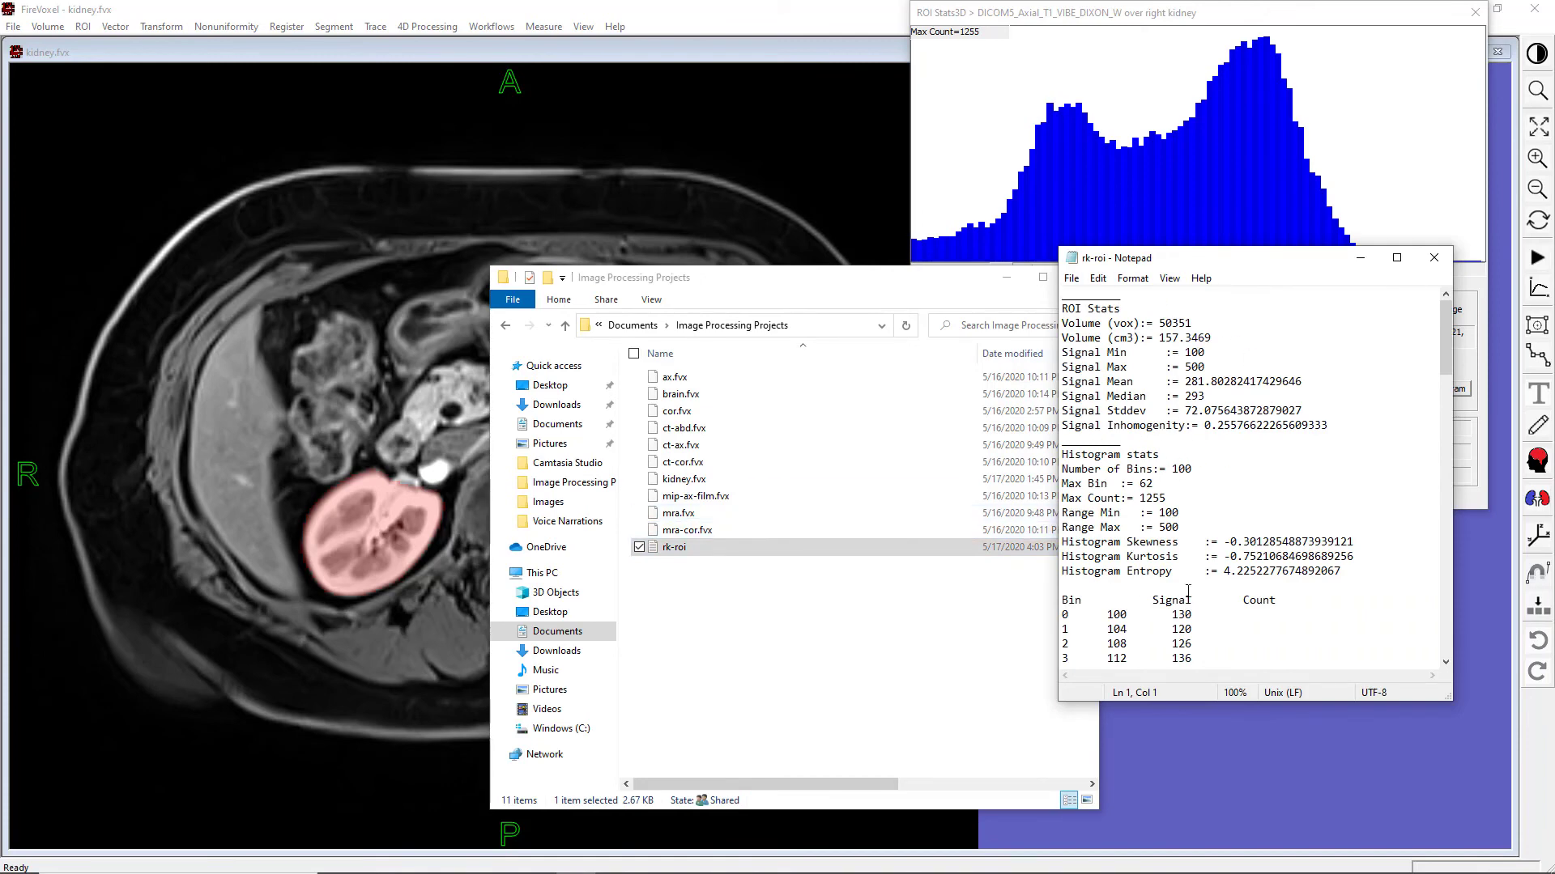
scroll(1163, 571, down, 4)
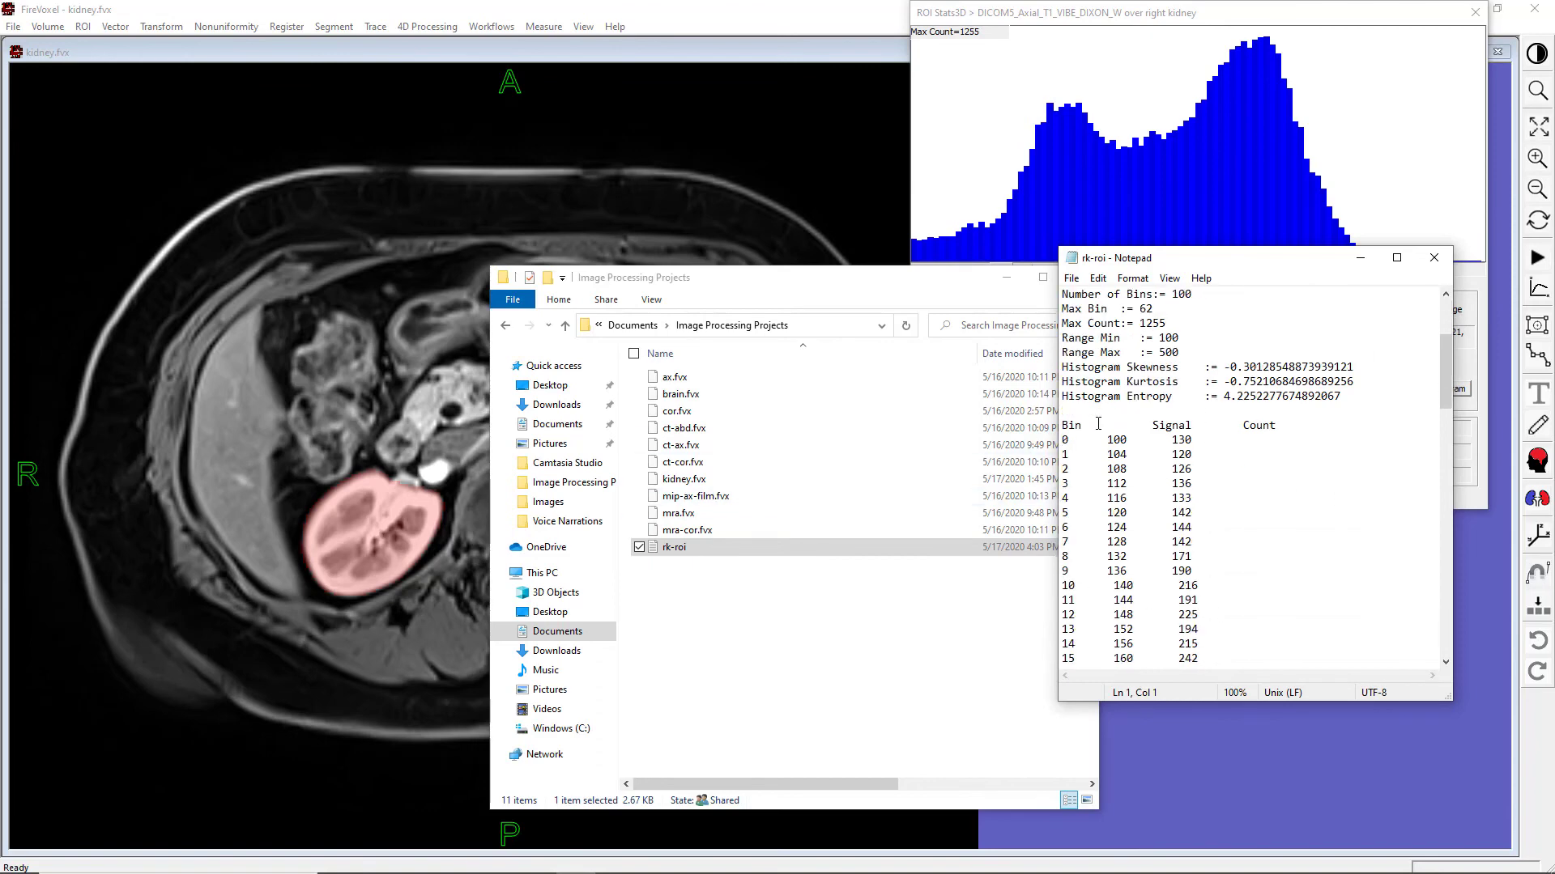
click(1434, 258)
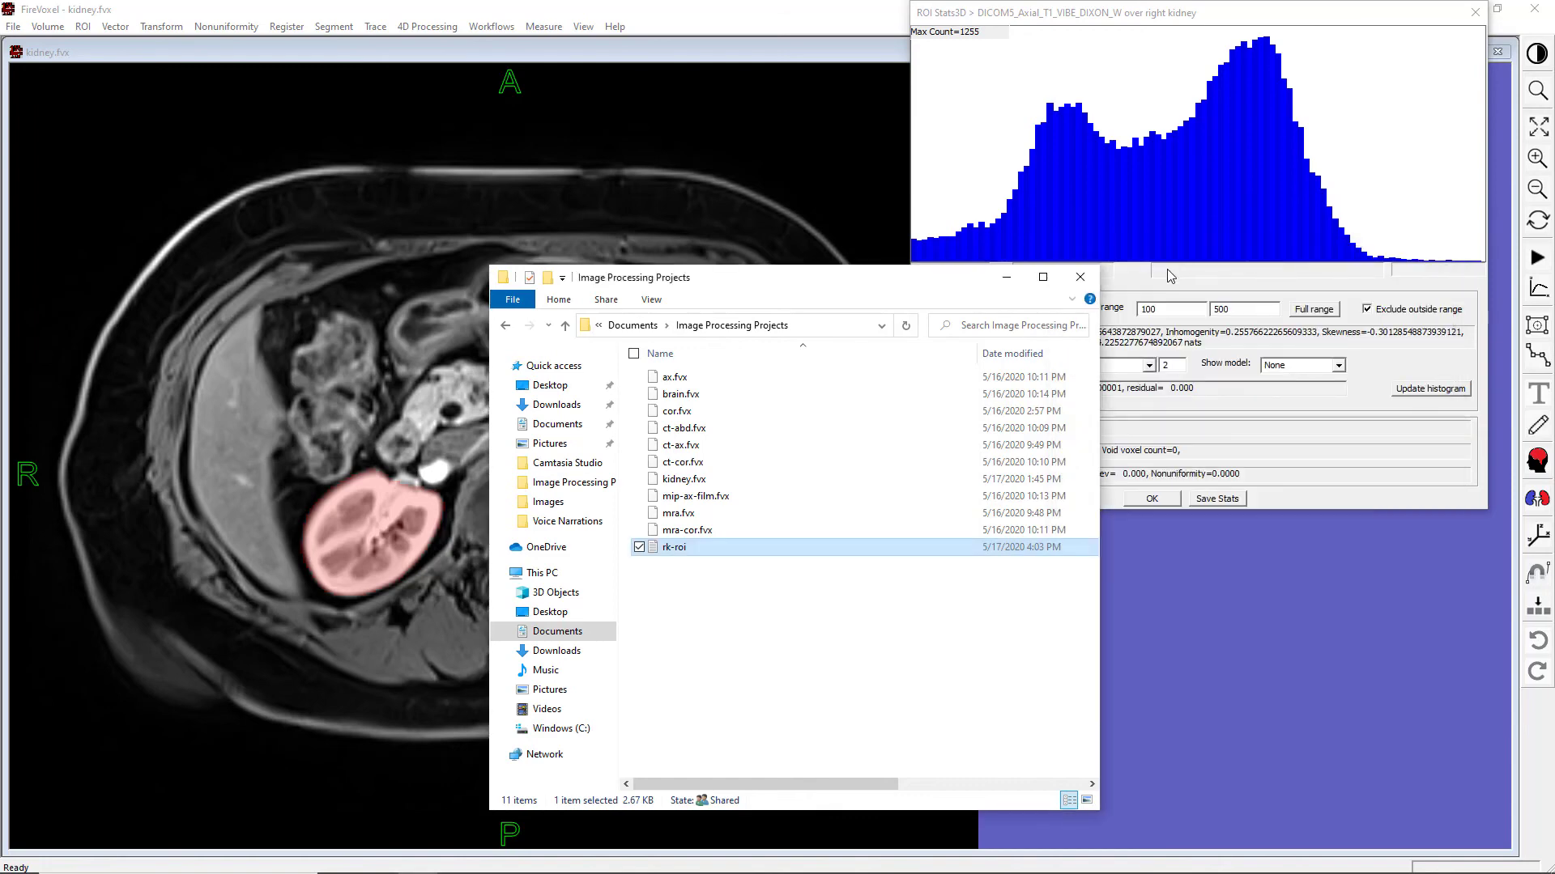
click(1081, 278)
click(1475, 13)
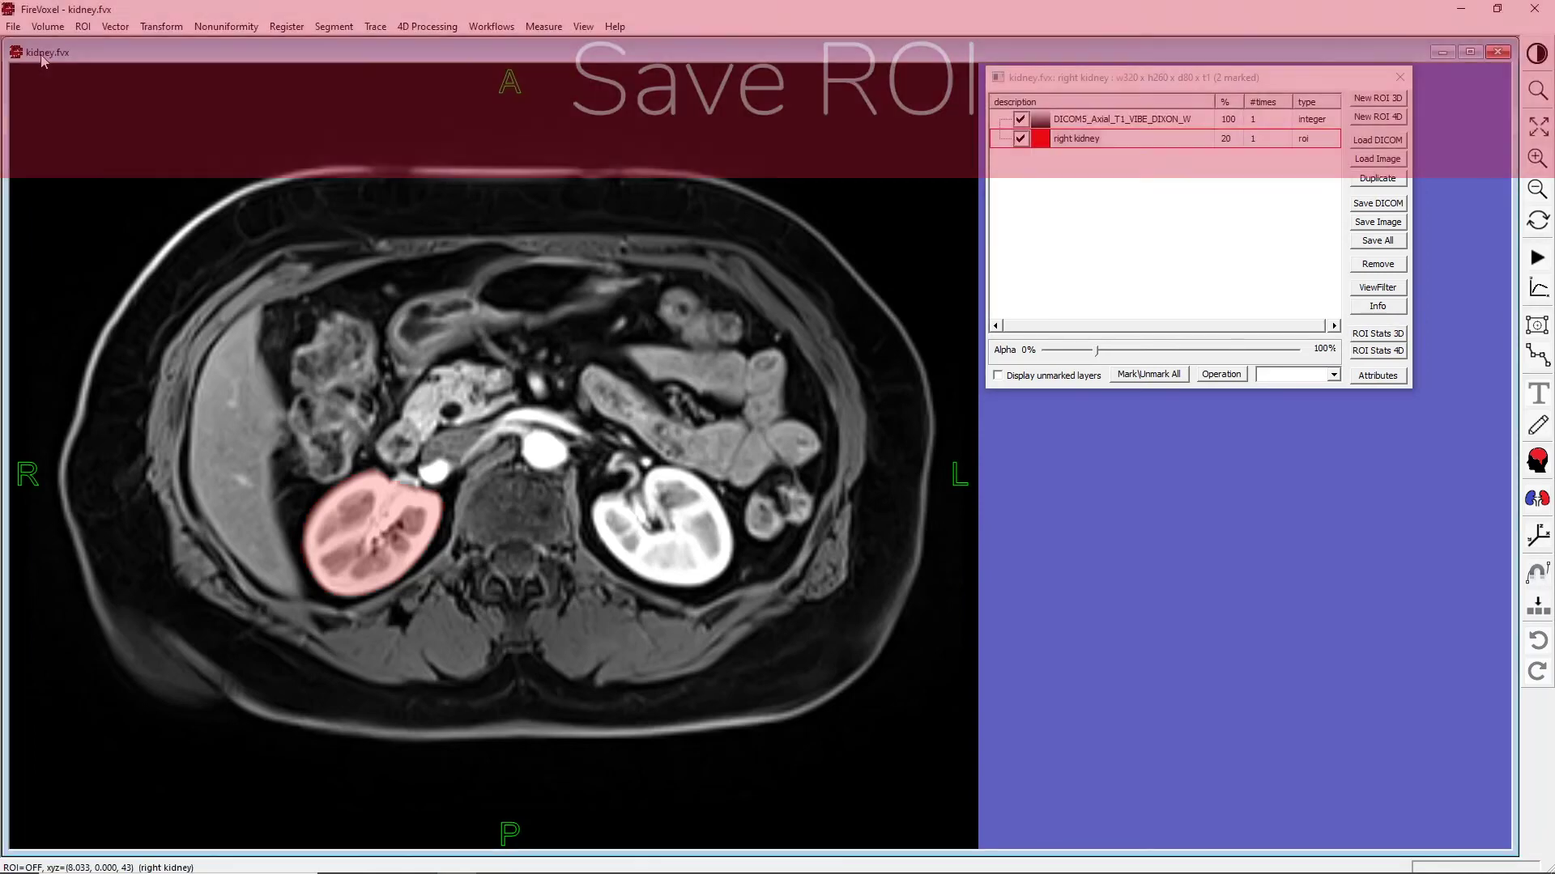
- Save the FireVoxel document as kidney in the Image Processing Projects folder, replacing the existing file
click(12, 28)
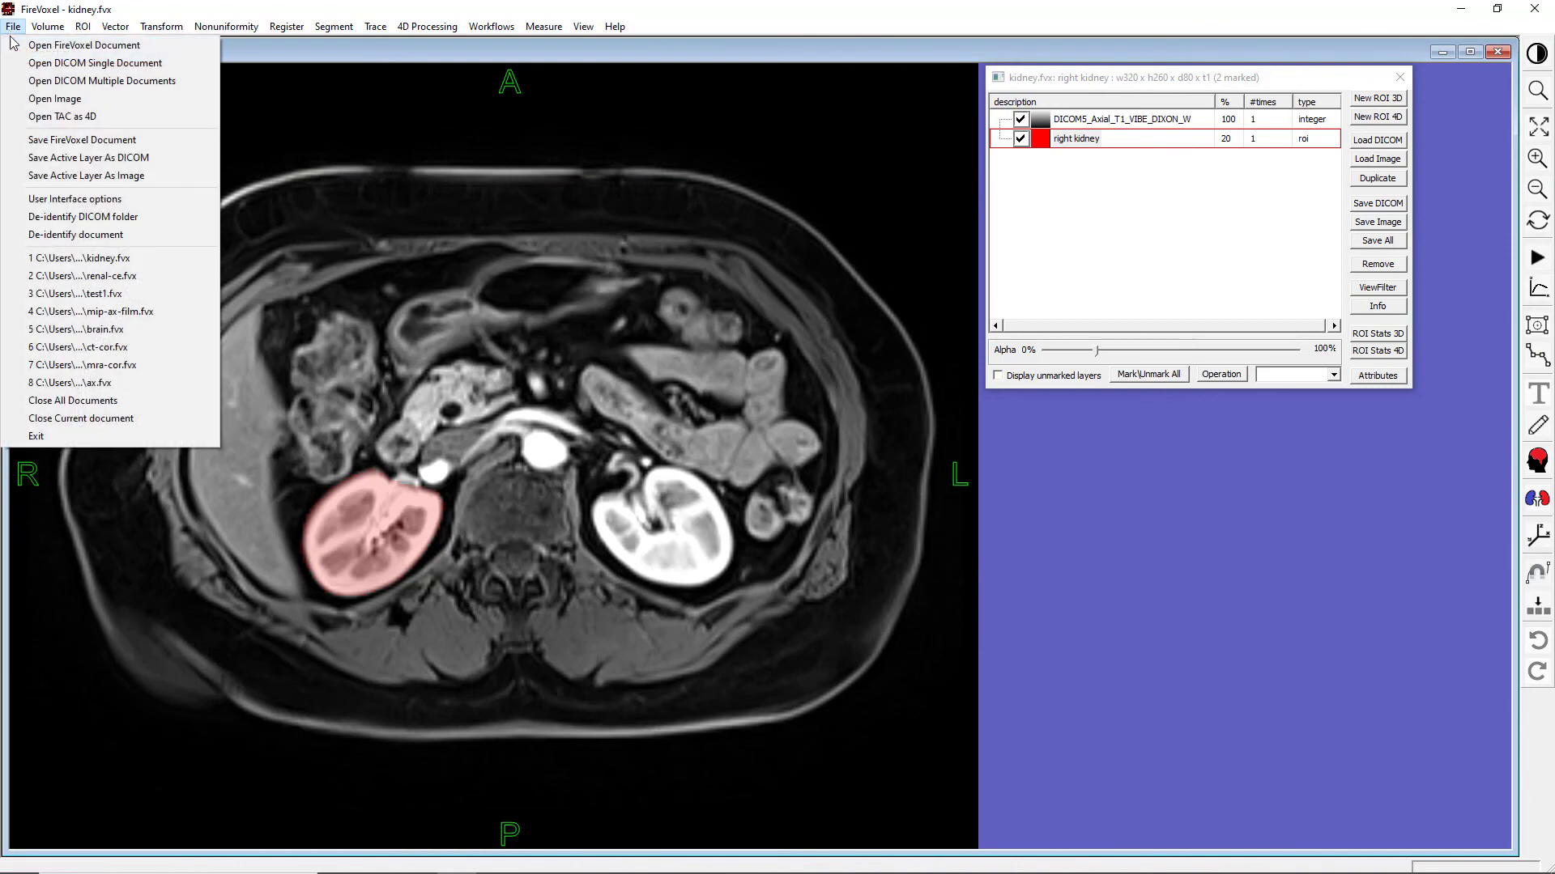
click(73, 139)
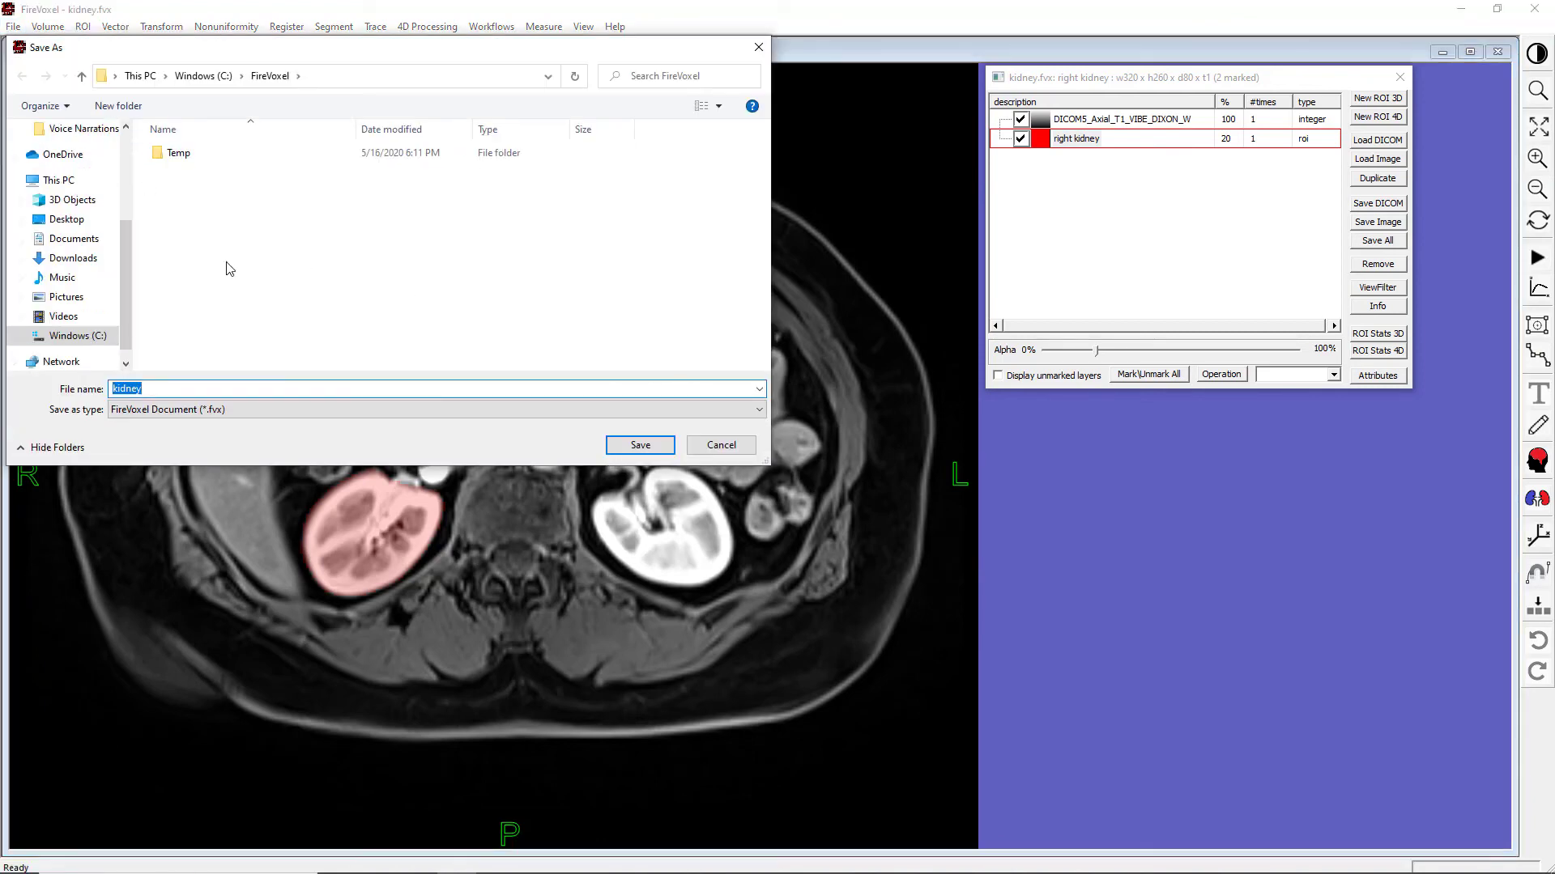
drag(123, 240, 121, 142)
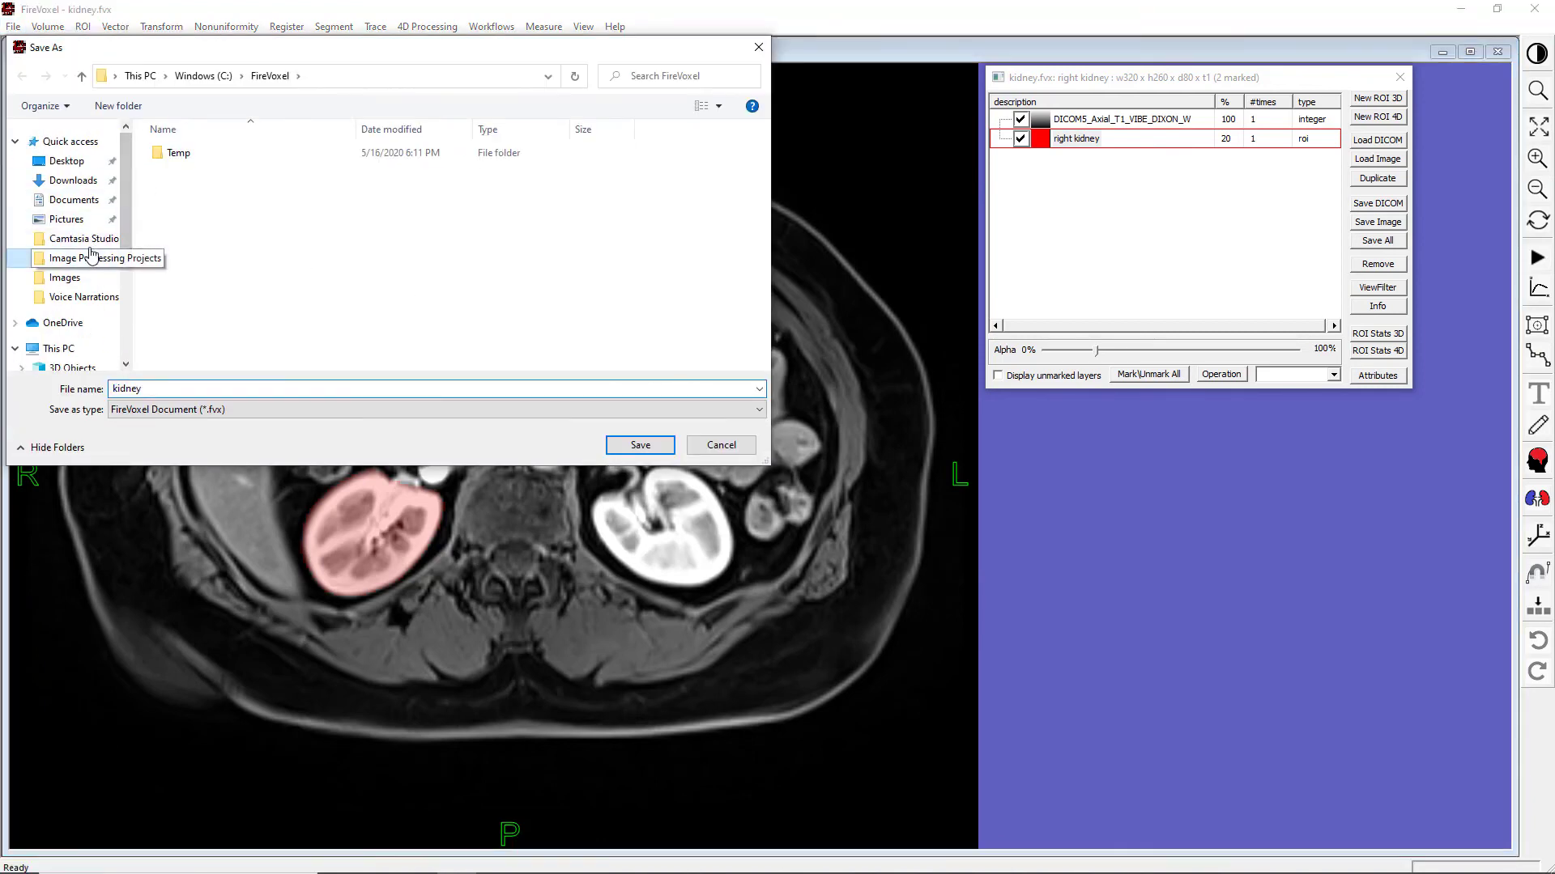
click(91, 257)
click(640, 445)
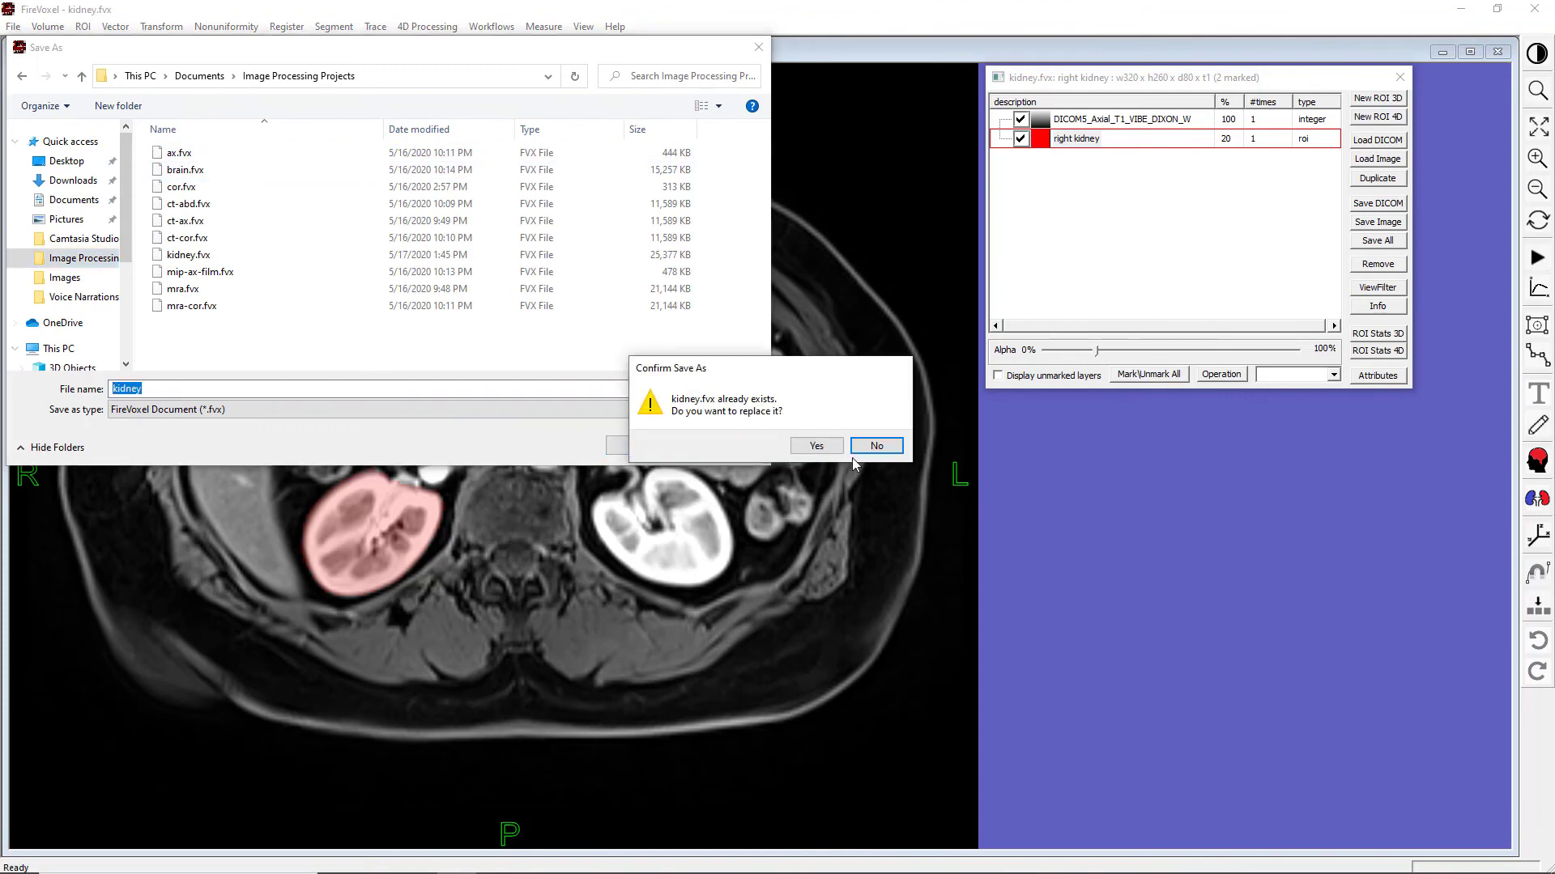
click(816, 446)
- Close the current document and reopen the saved kidney.fvx with its right kidney ROI layer
click(1497, 52)
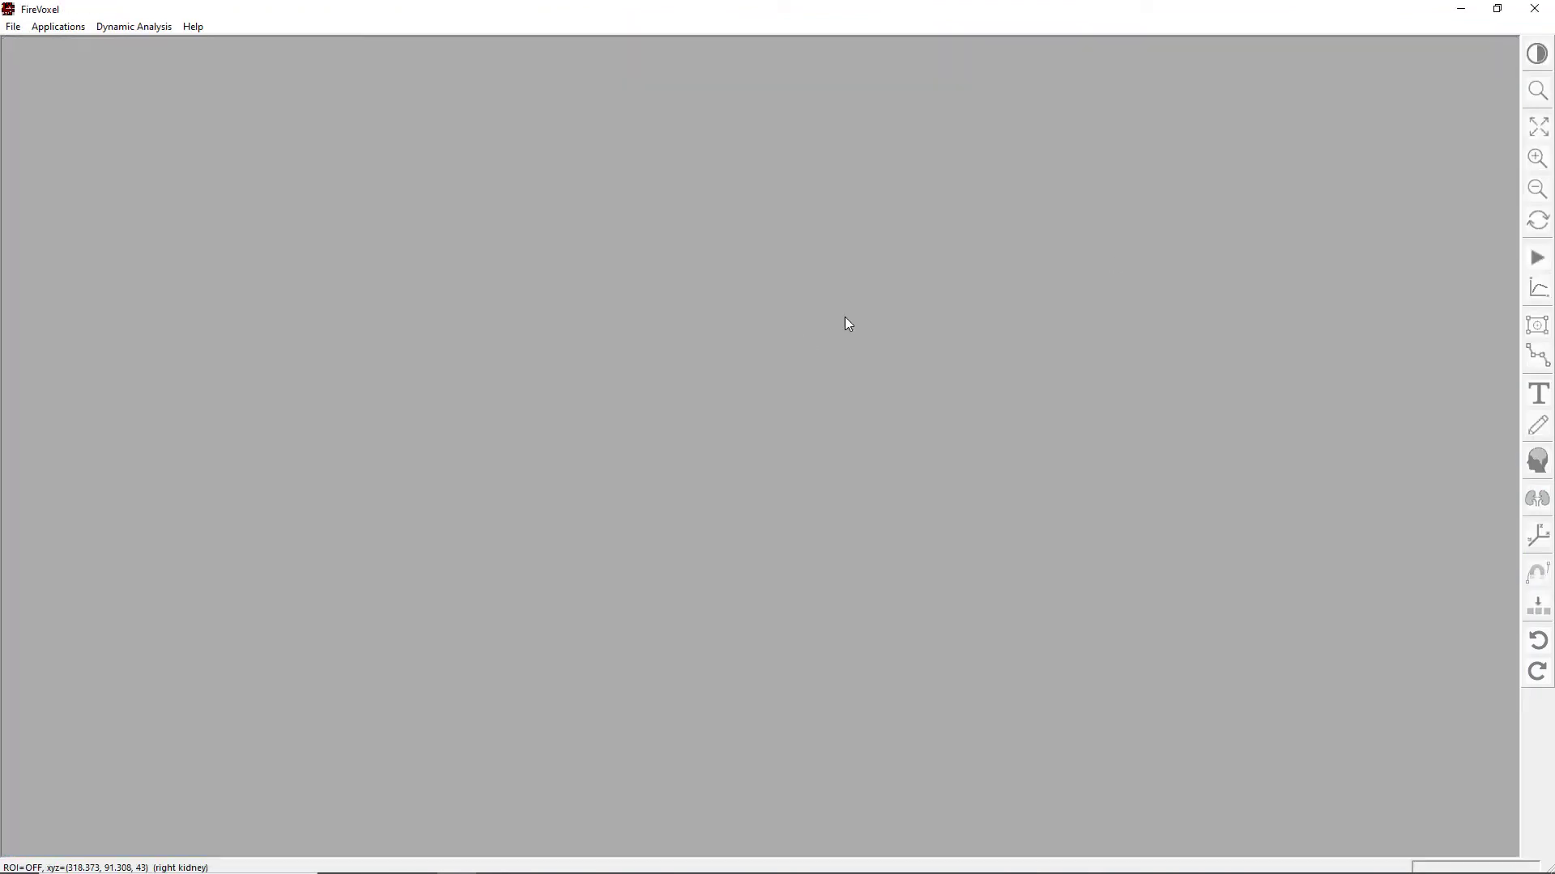
click(13, 27)
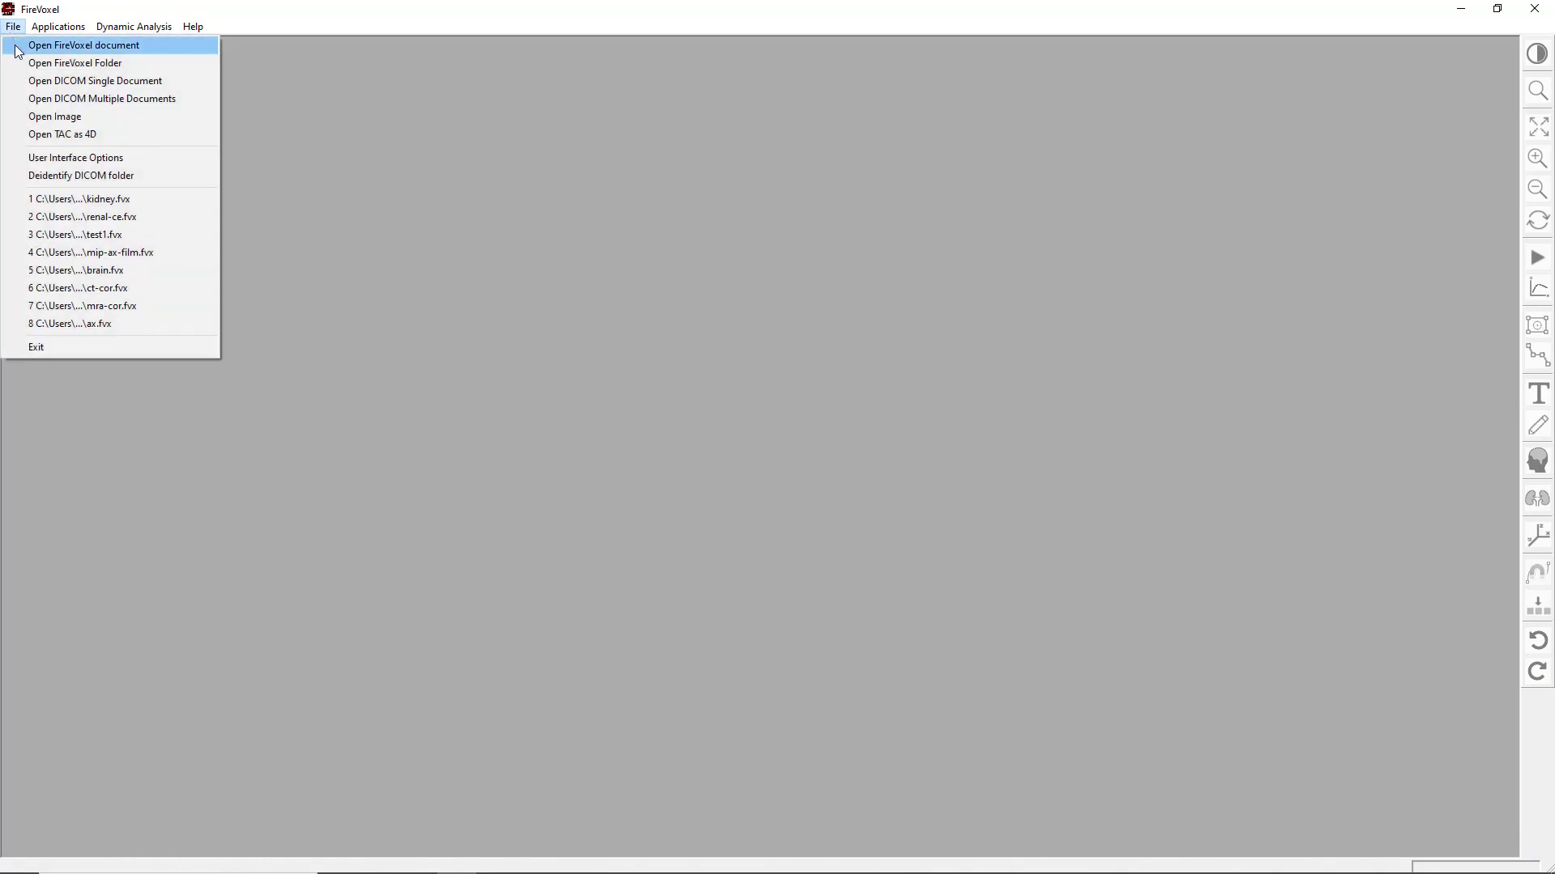
click(84, 45)
click(243, 255)
click(636, 446)
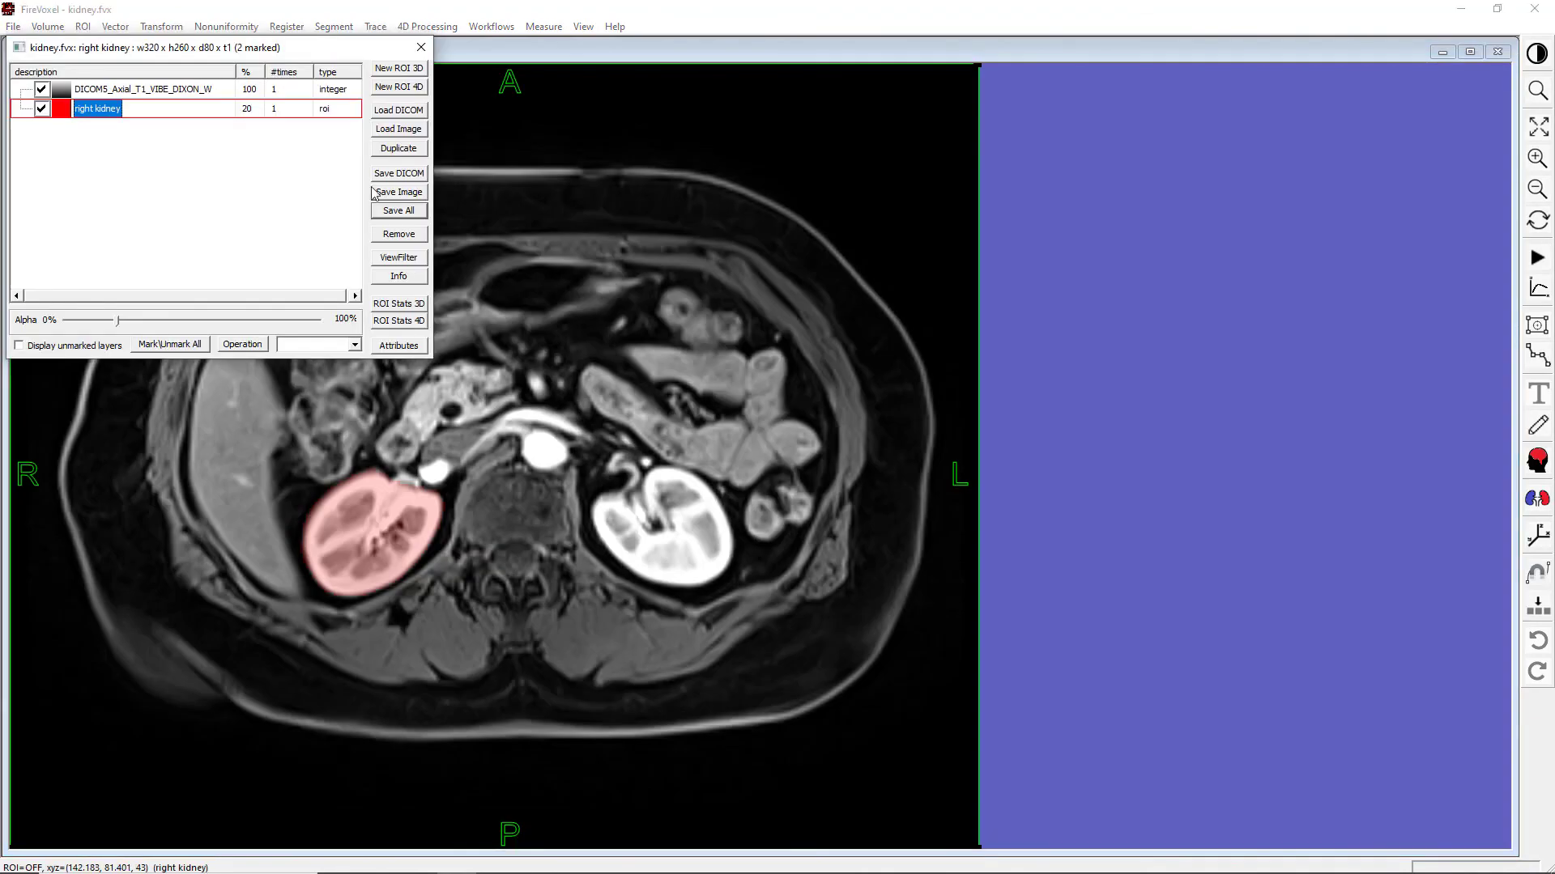
- Save the right kidney ROI layer as a NIfTI image named right kidney in the Image Processing Projects folder
drag(217, 51, 1197, 83)
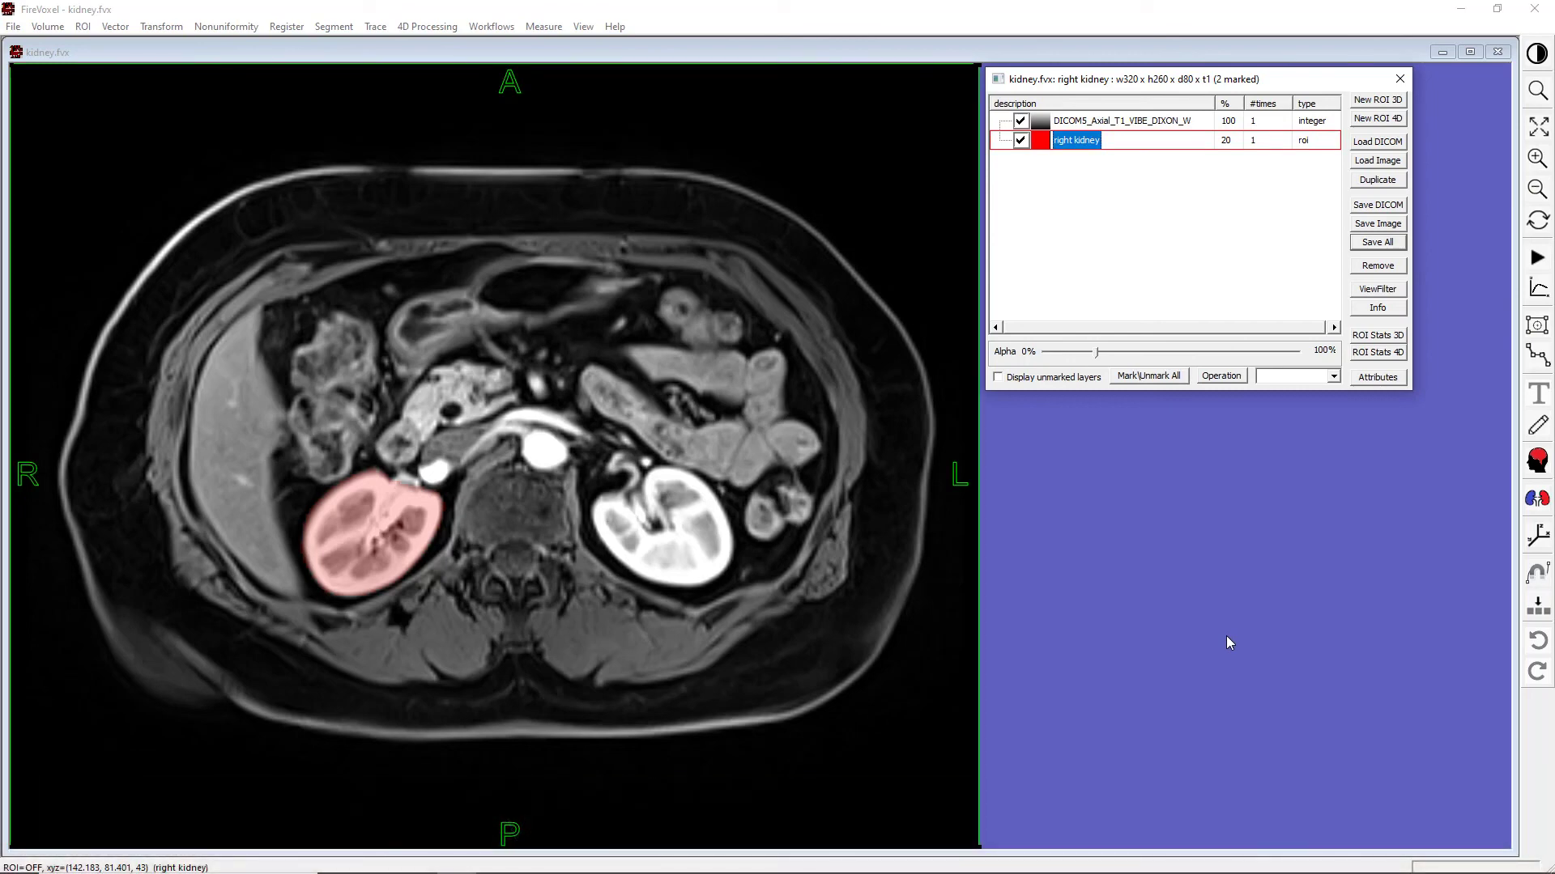
click(1362, 224)
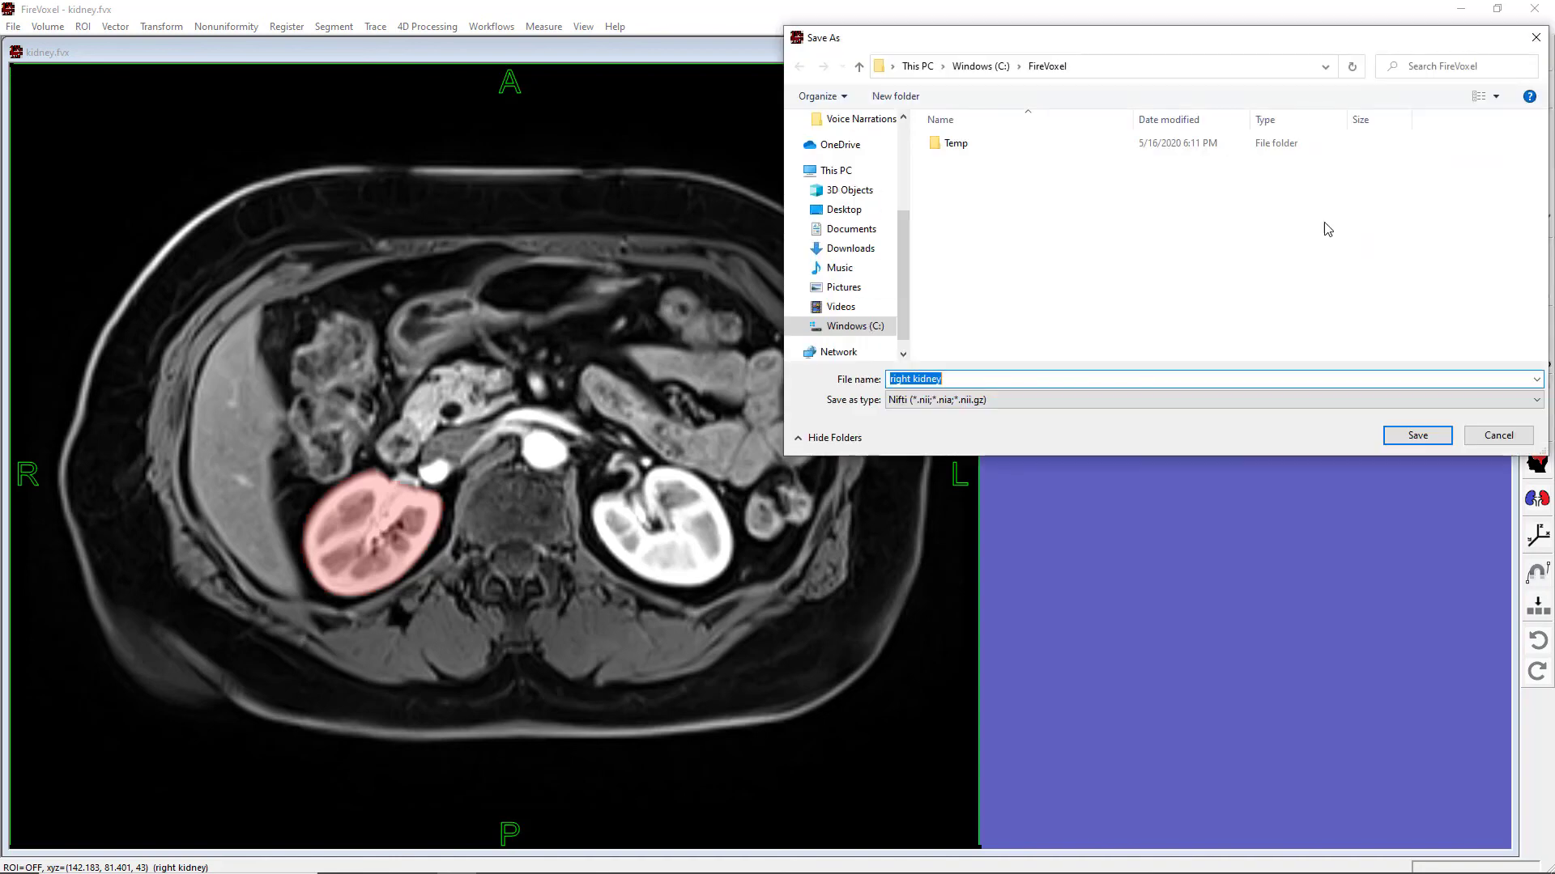
drag(895, 257, 898, 168)
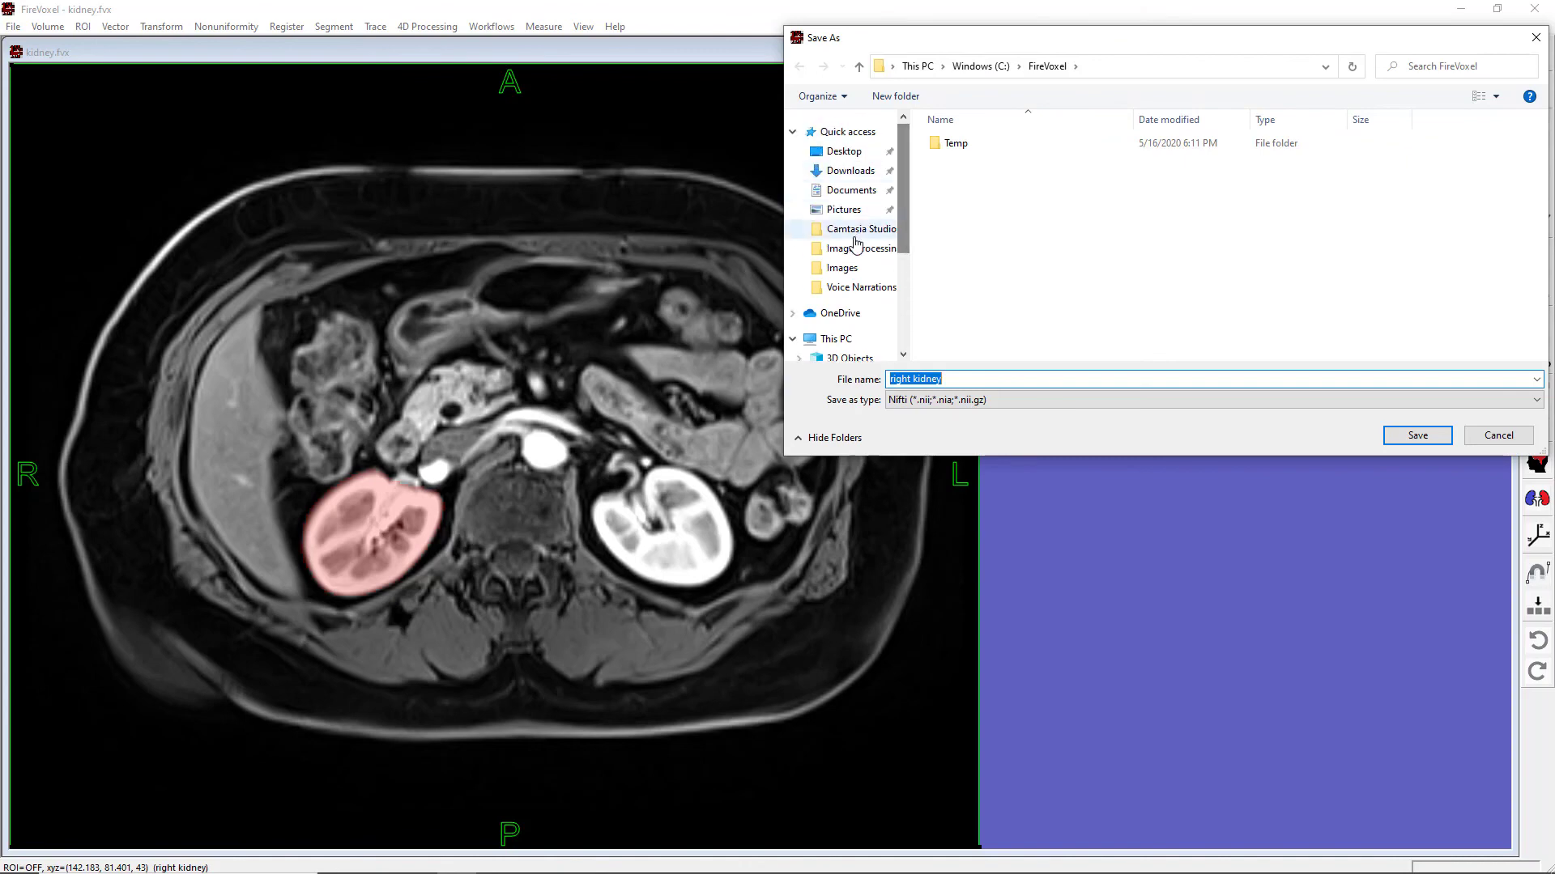
click(861, 248)
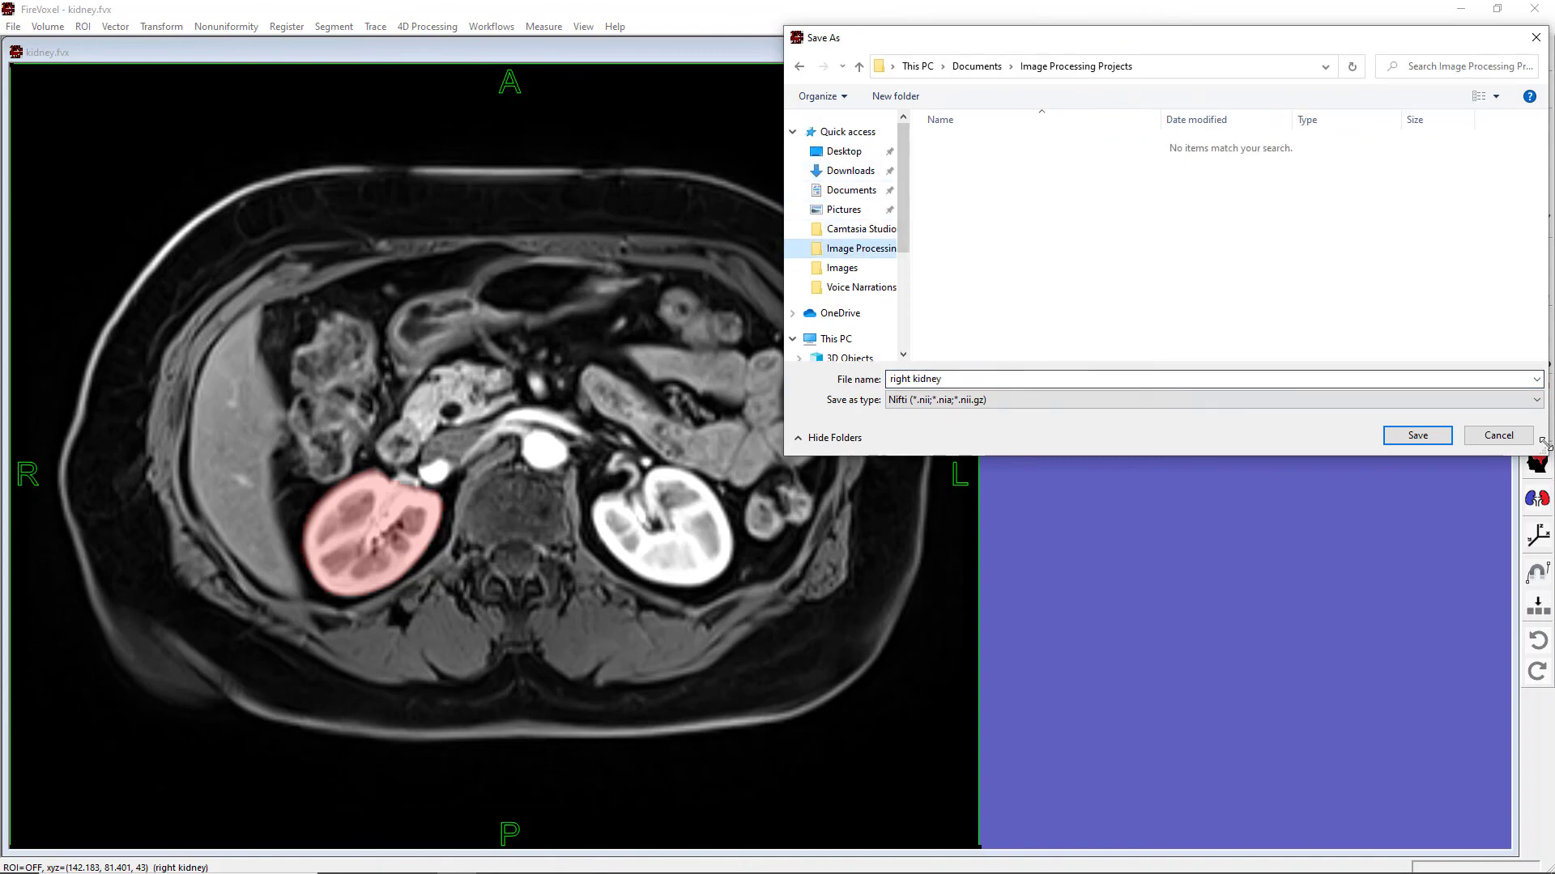
click(1423, 431)
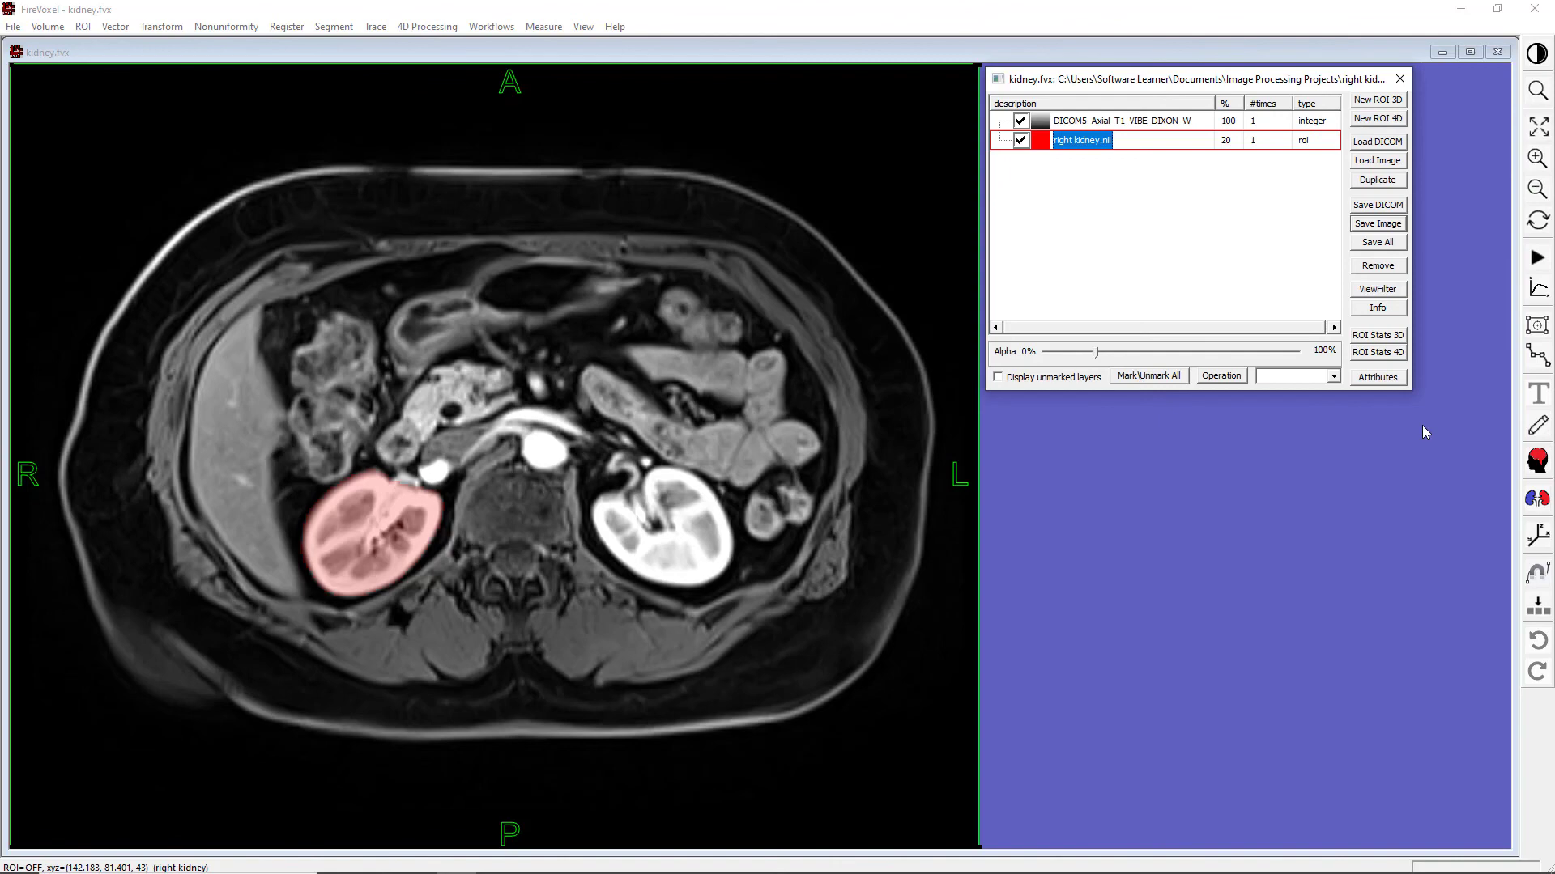
- Remove the right kidney ROI layer from the document and load it back from right kidney.nii, closing the layer window
click(1380, 268)
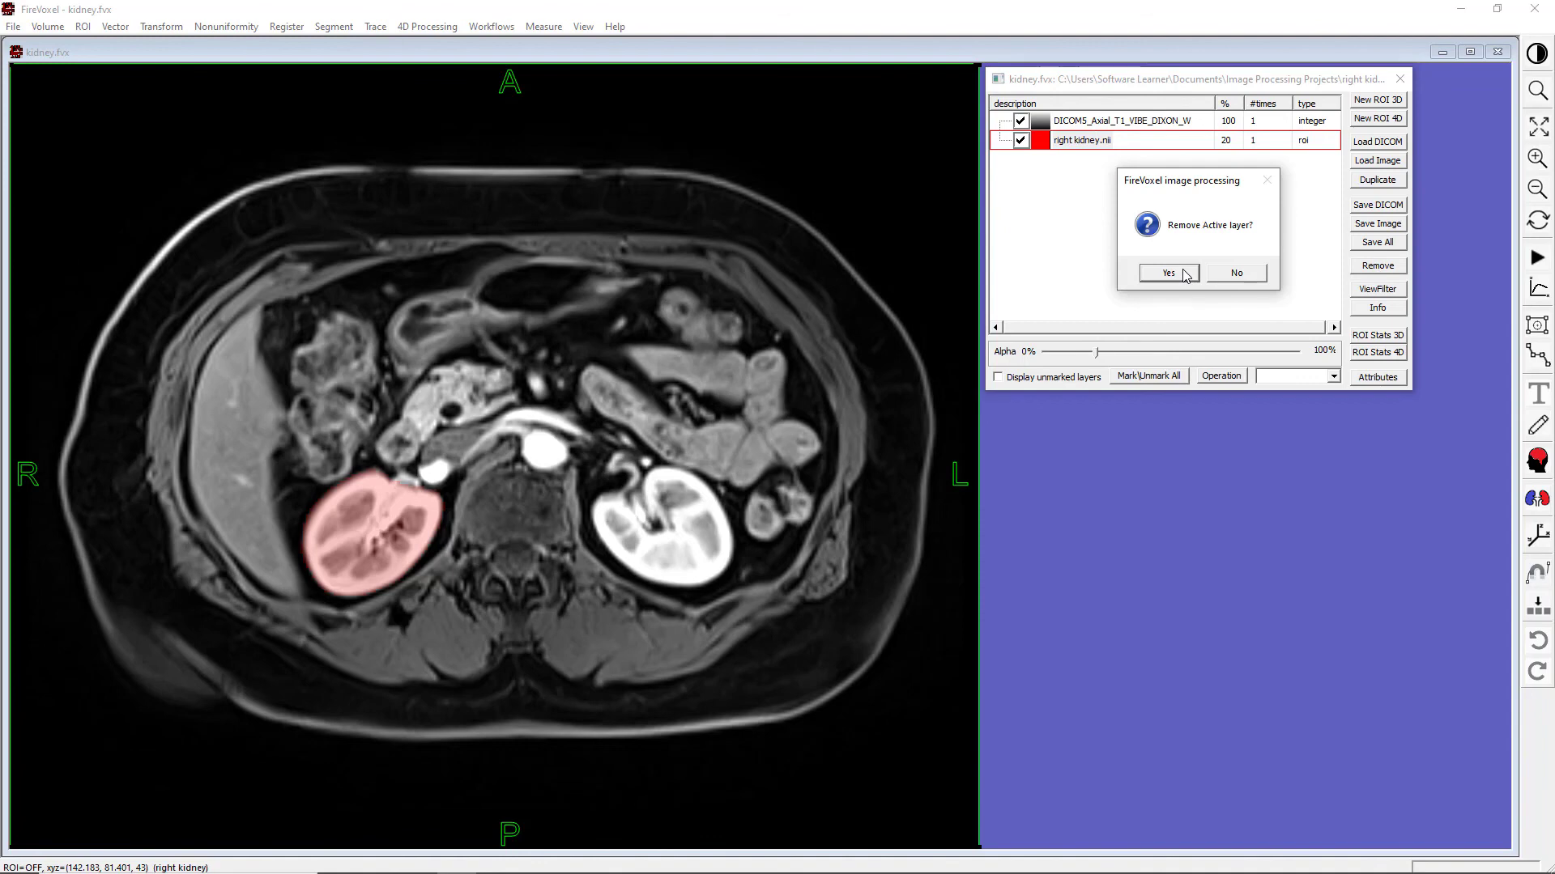
click(1183, 274)
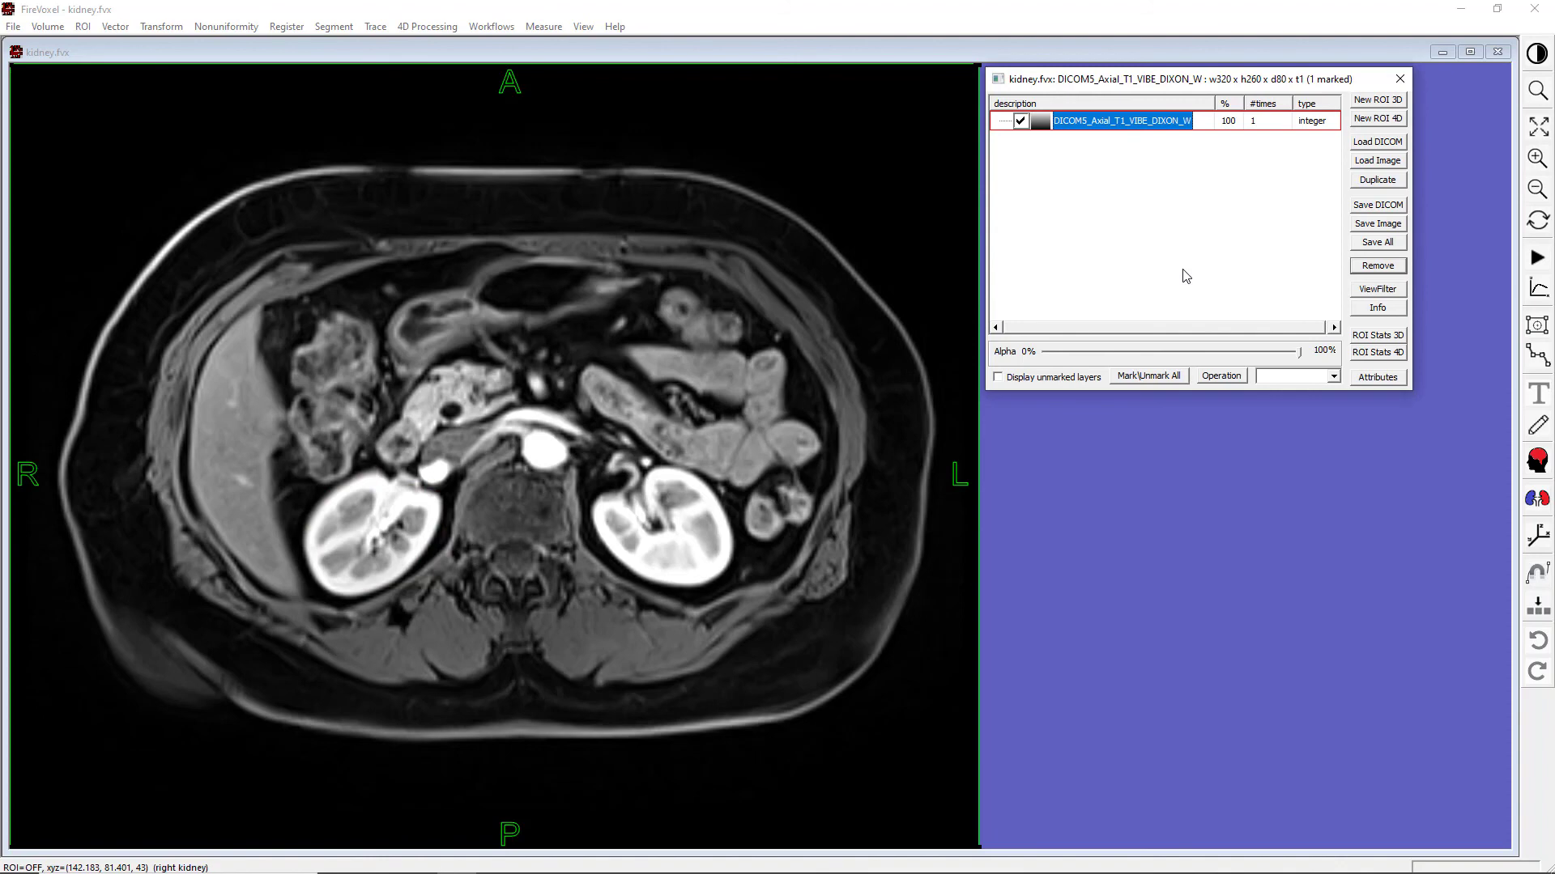
click(1372, 166)
click(1001, 146)
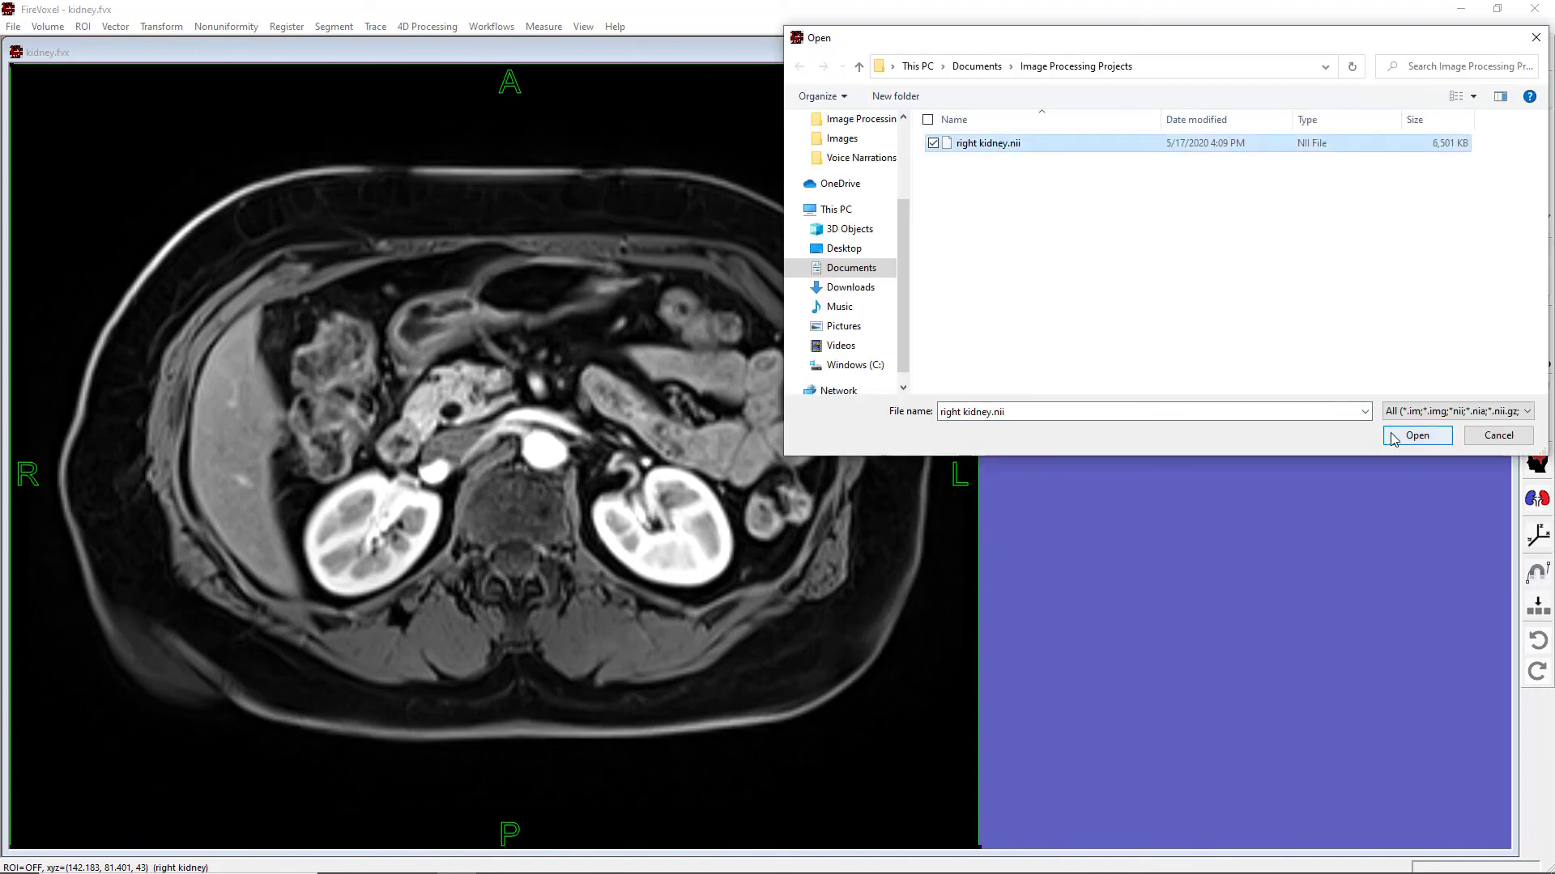
click(1417, 436)
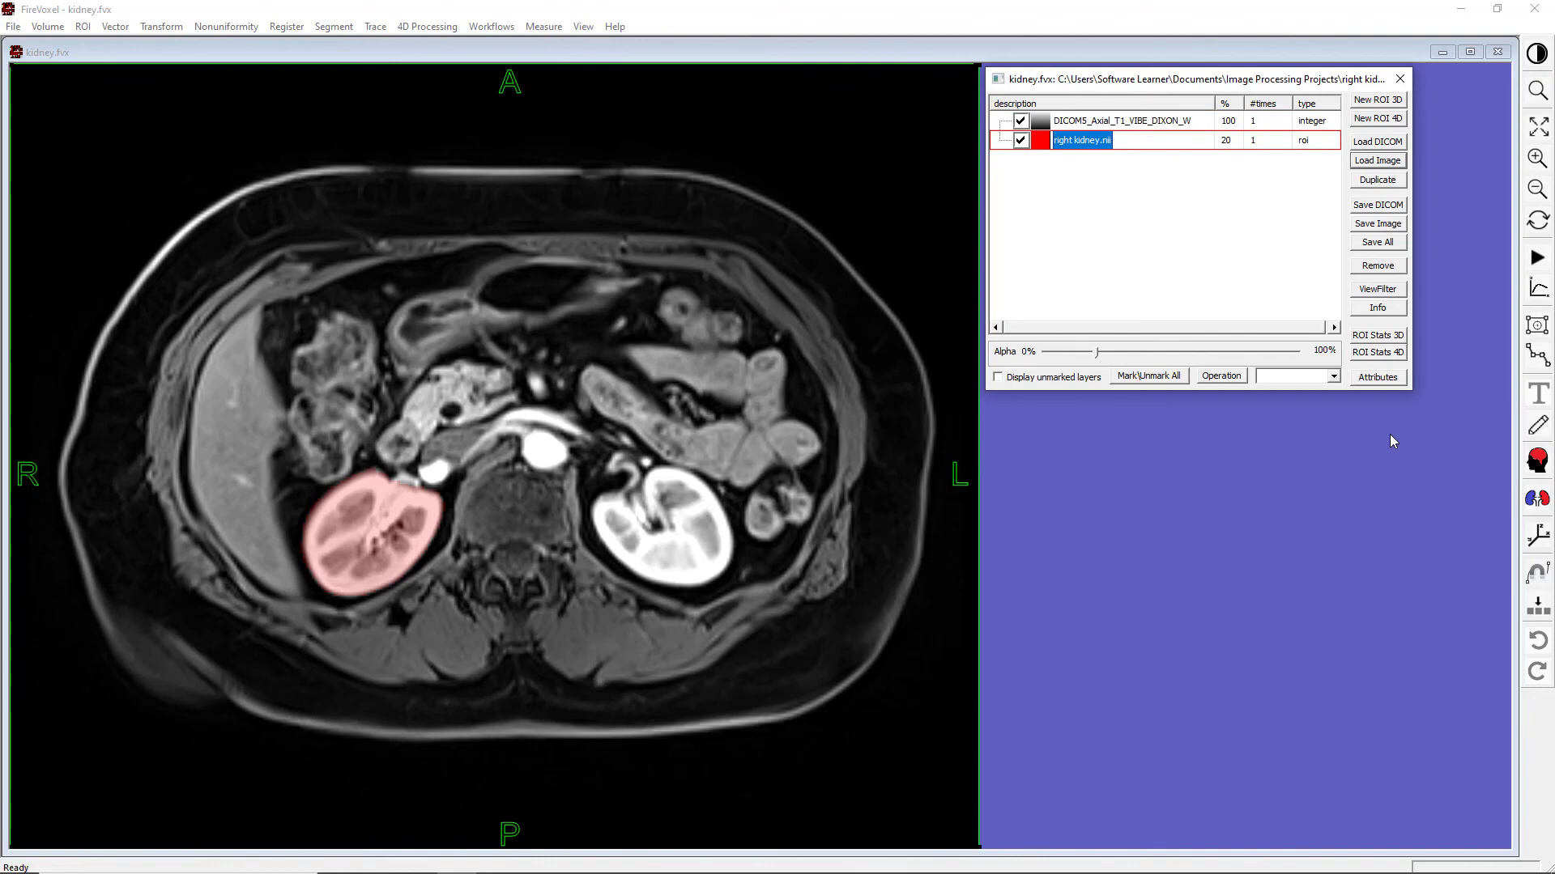
click(1389, 434)
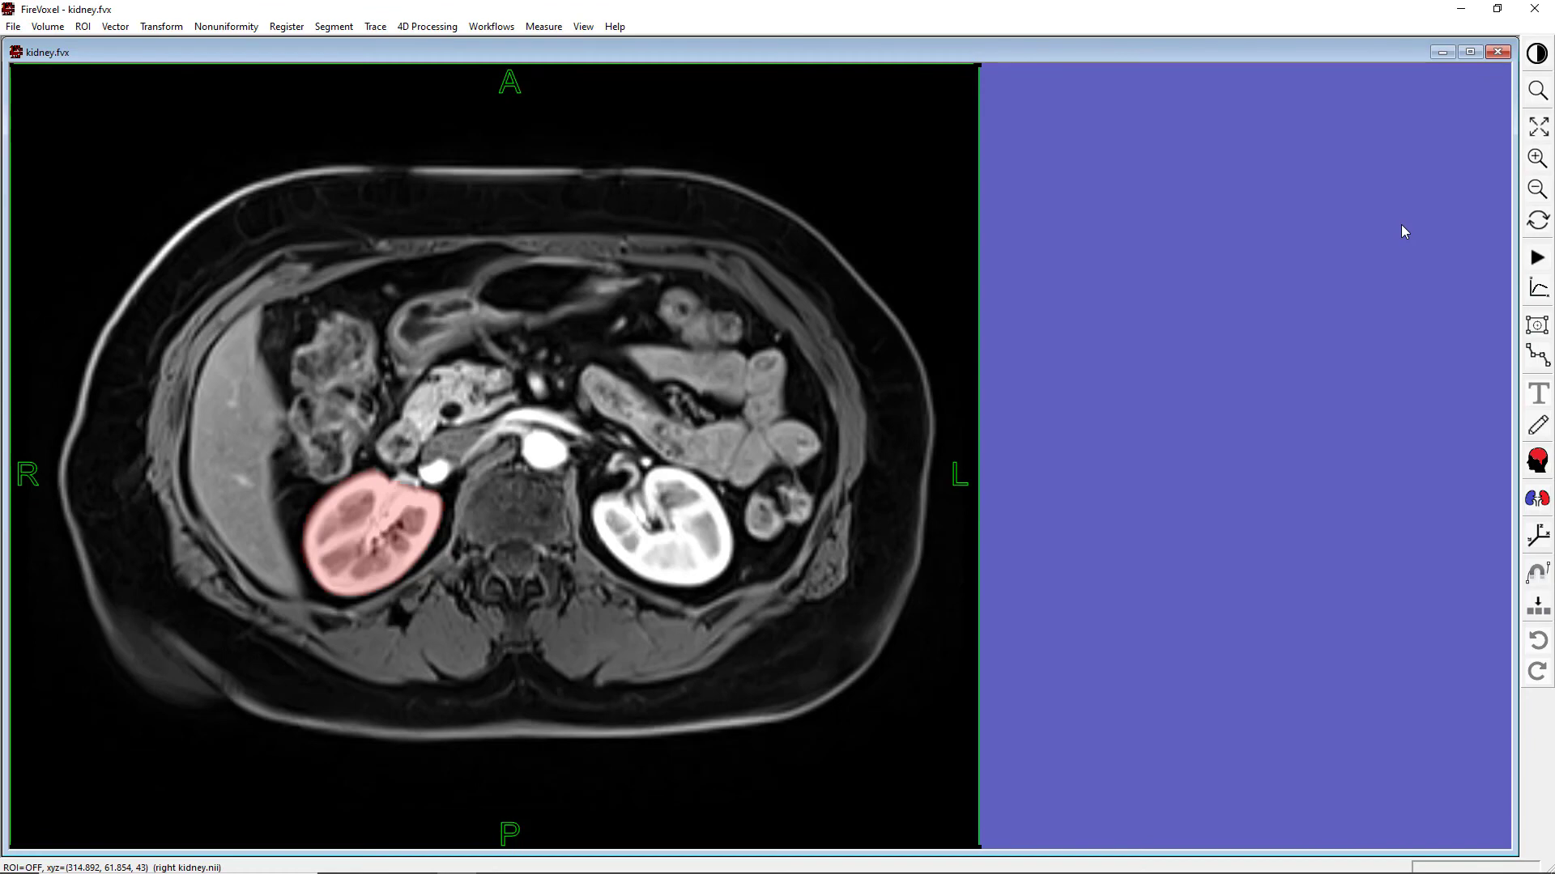